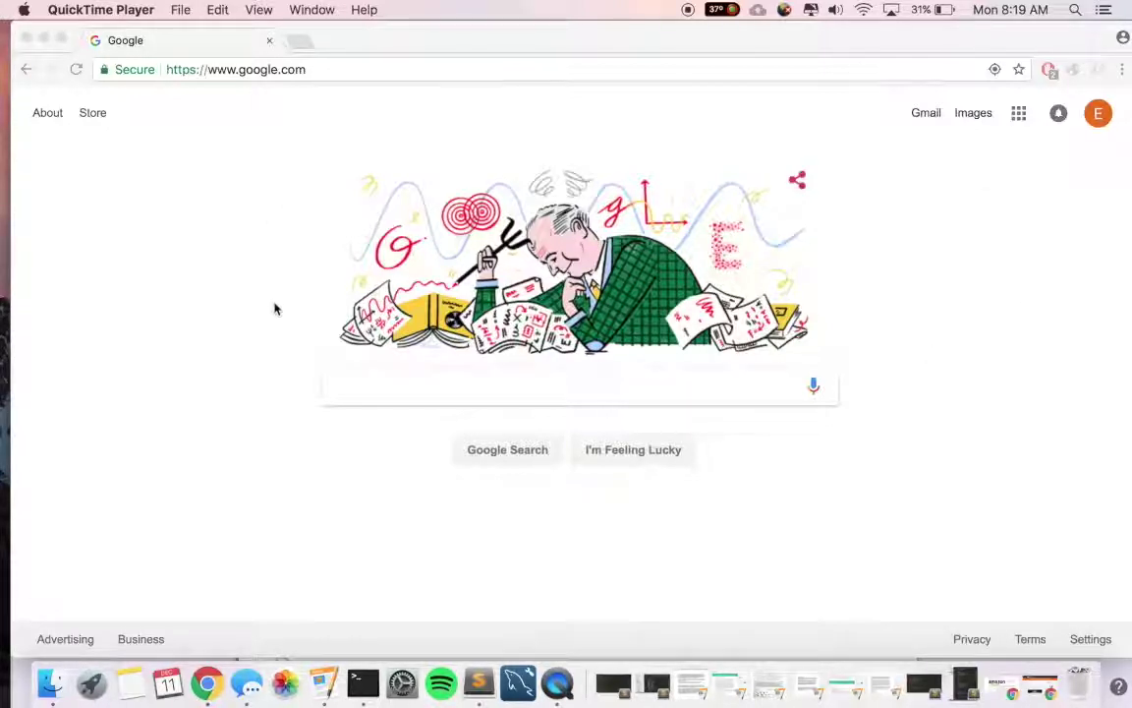
Search Google for "wordpress login" and open the WordPress.com Log In page from the results
left_click(369, 390)
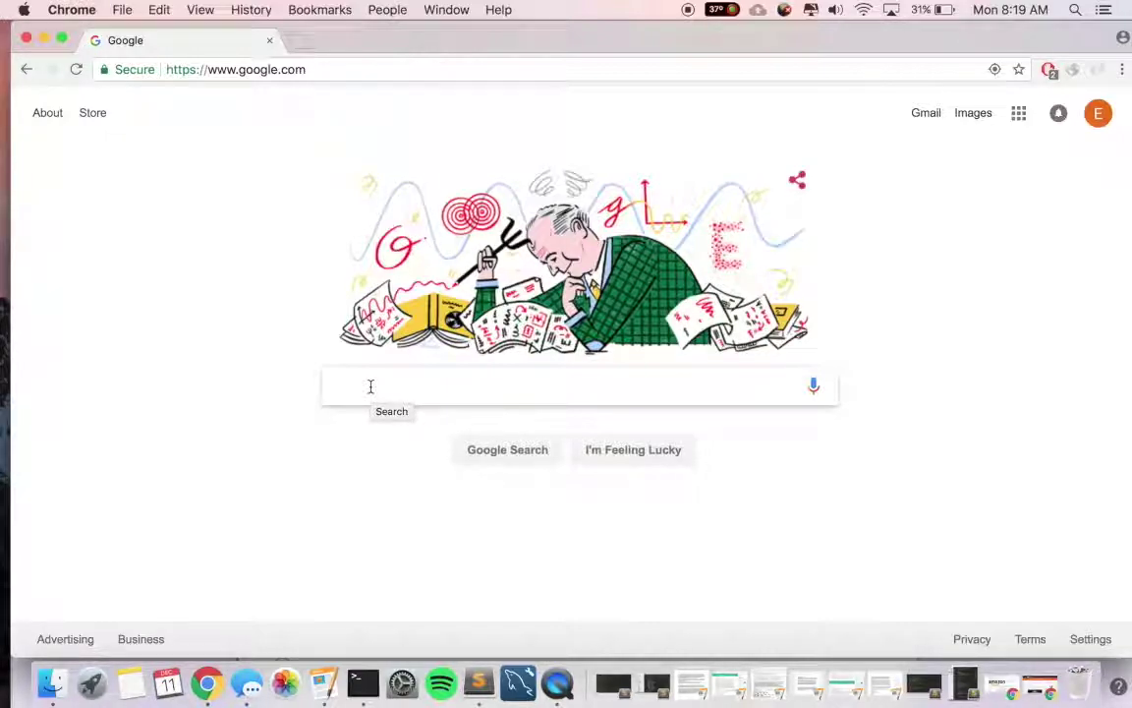
type("word")
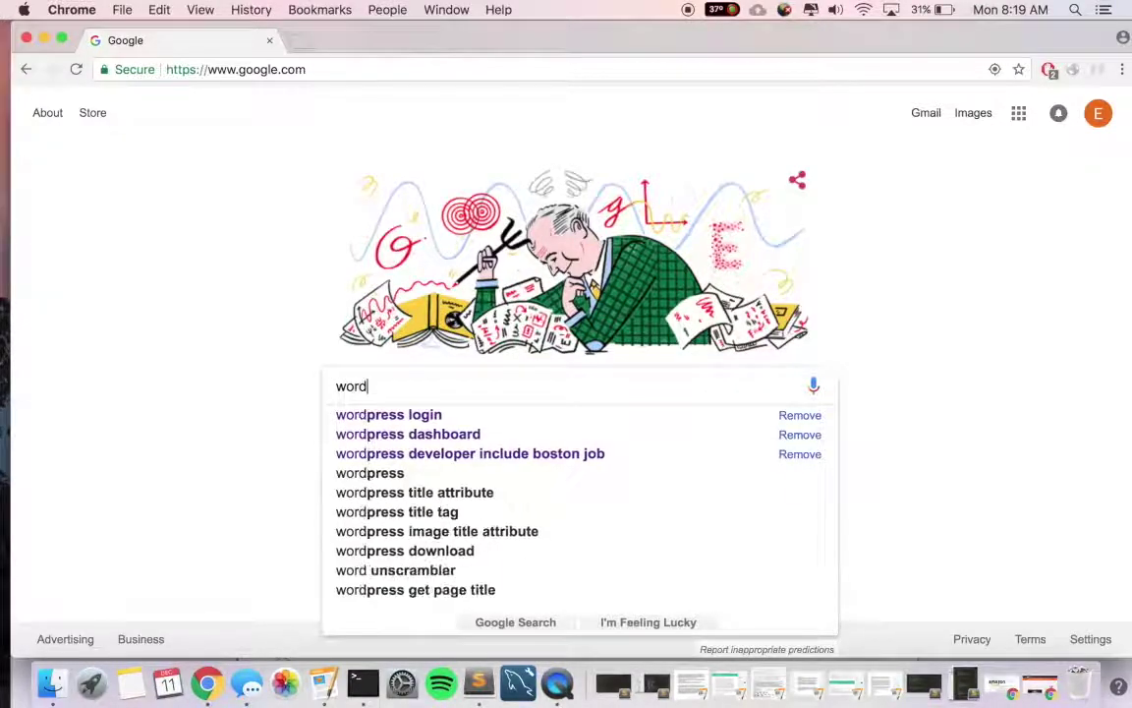
type("press login")
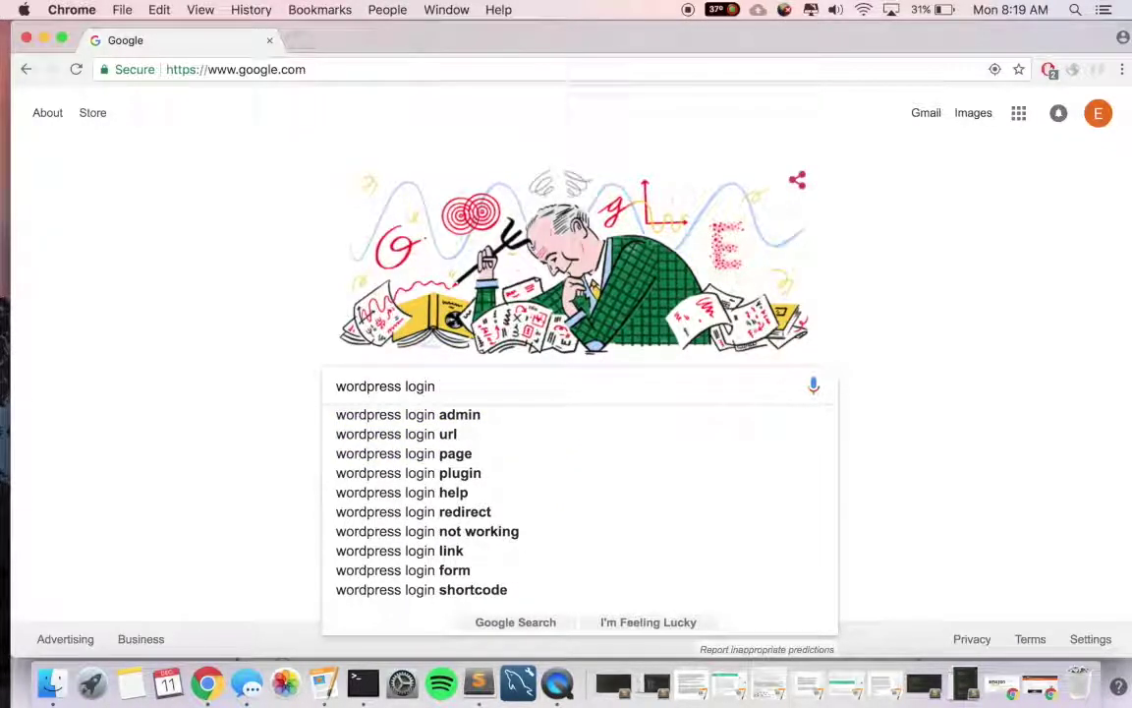
key("Return")
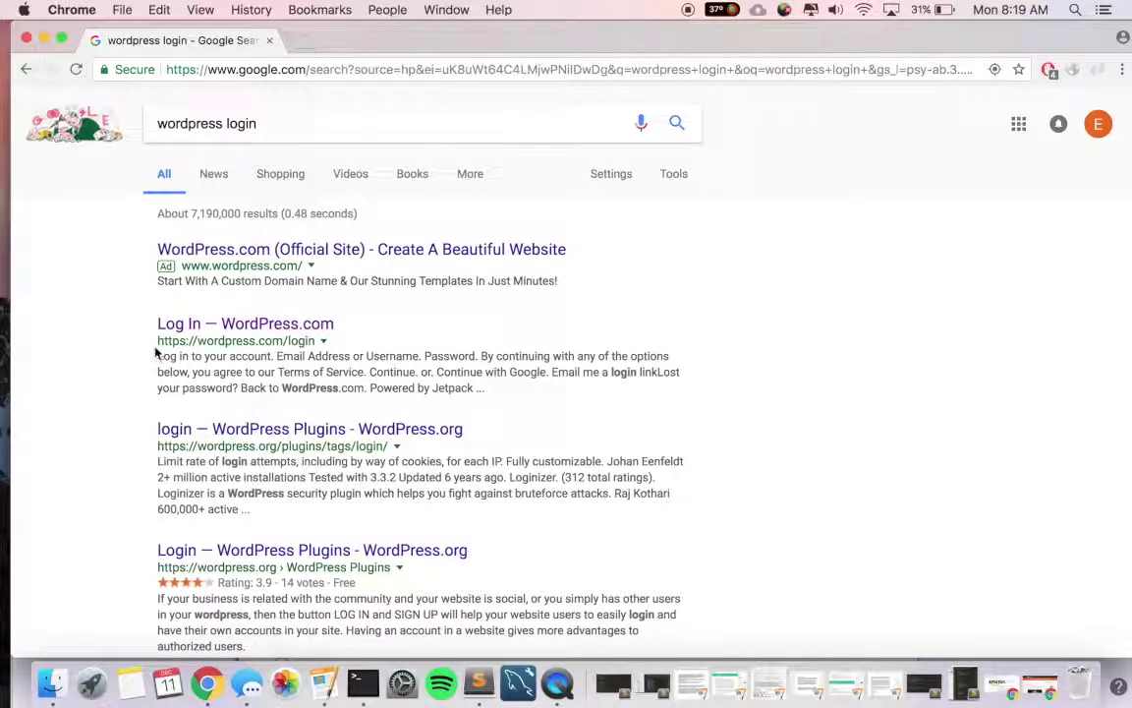
left_click_drag(157, 341, 333, 347)
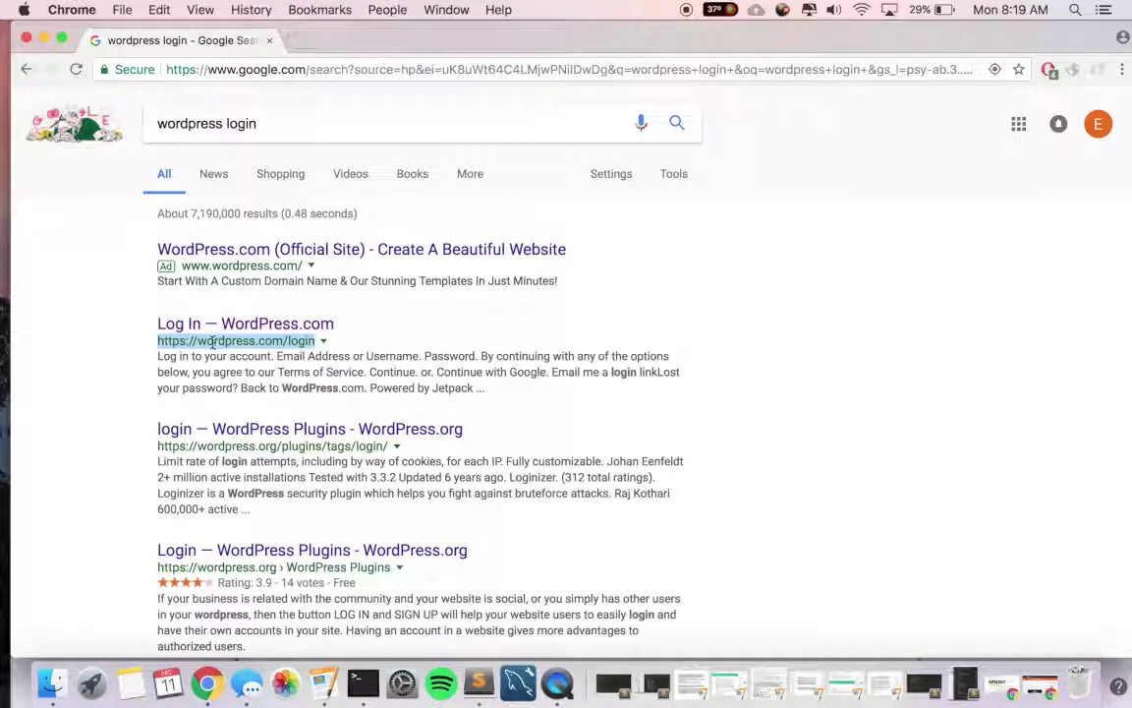
left_click(295, 333)
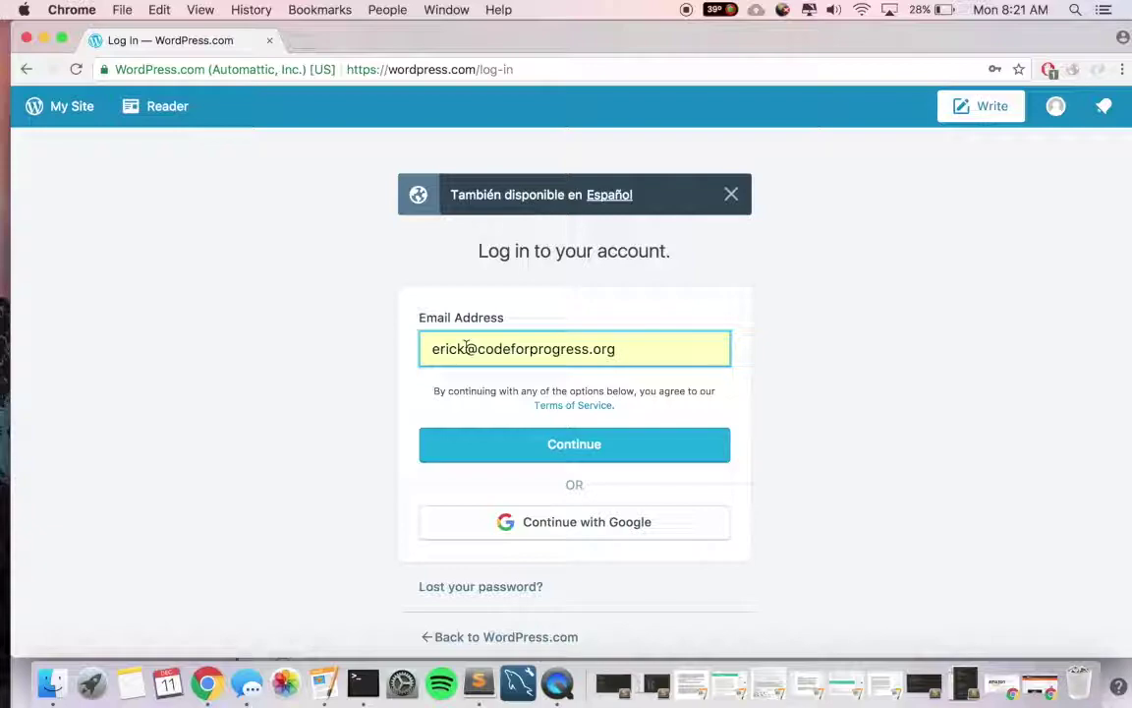
Log in to WordPress.com with the prefilled account e-mail, replacing the autofilled password with the account password
left_click(521, 452)
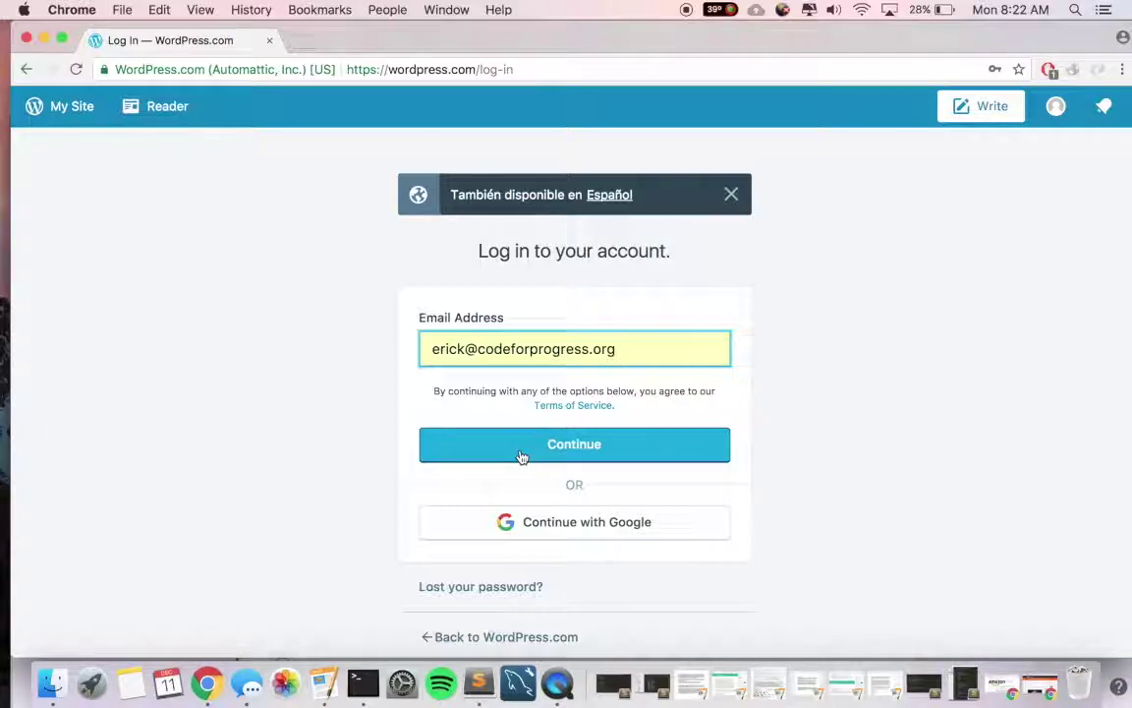
left_click(522, 456)
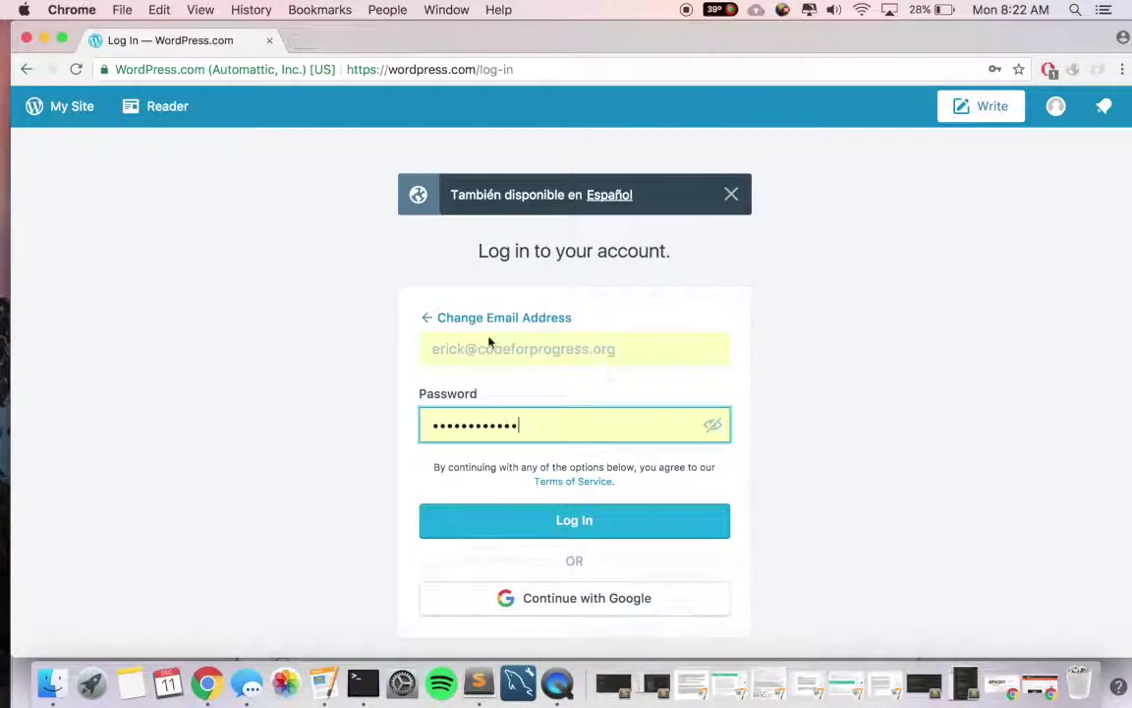
double_click(513, 429)
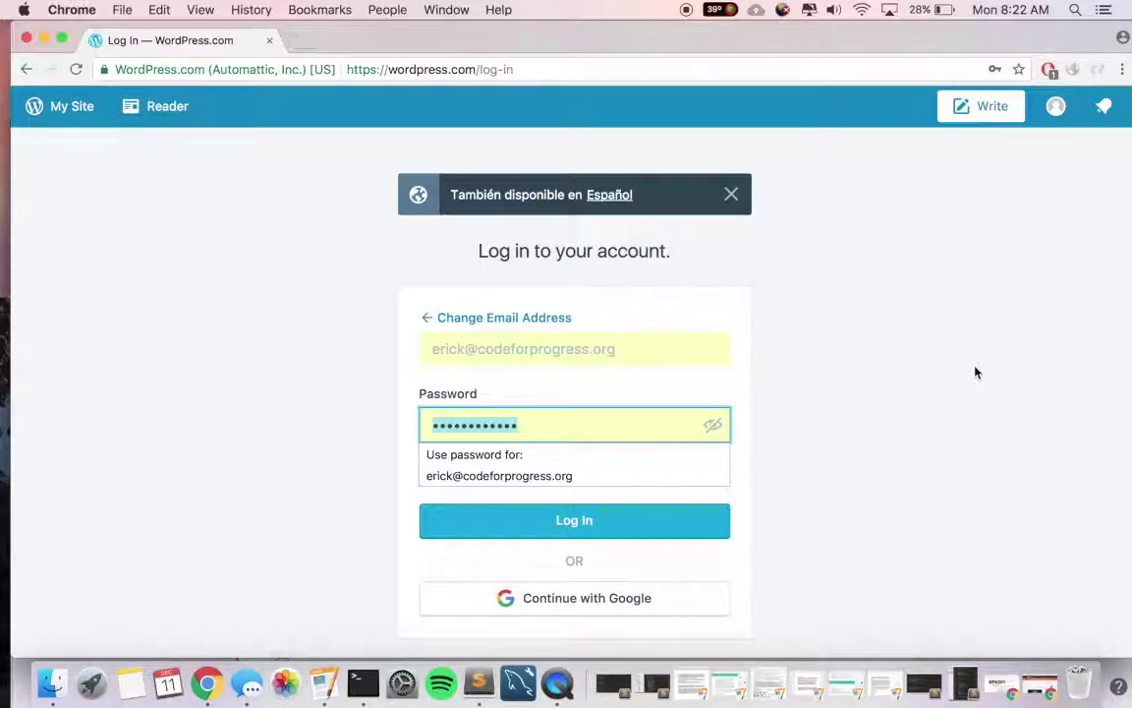
type("*********")
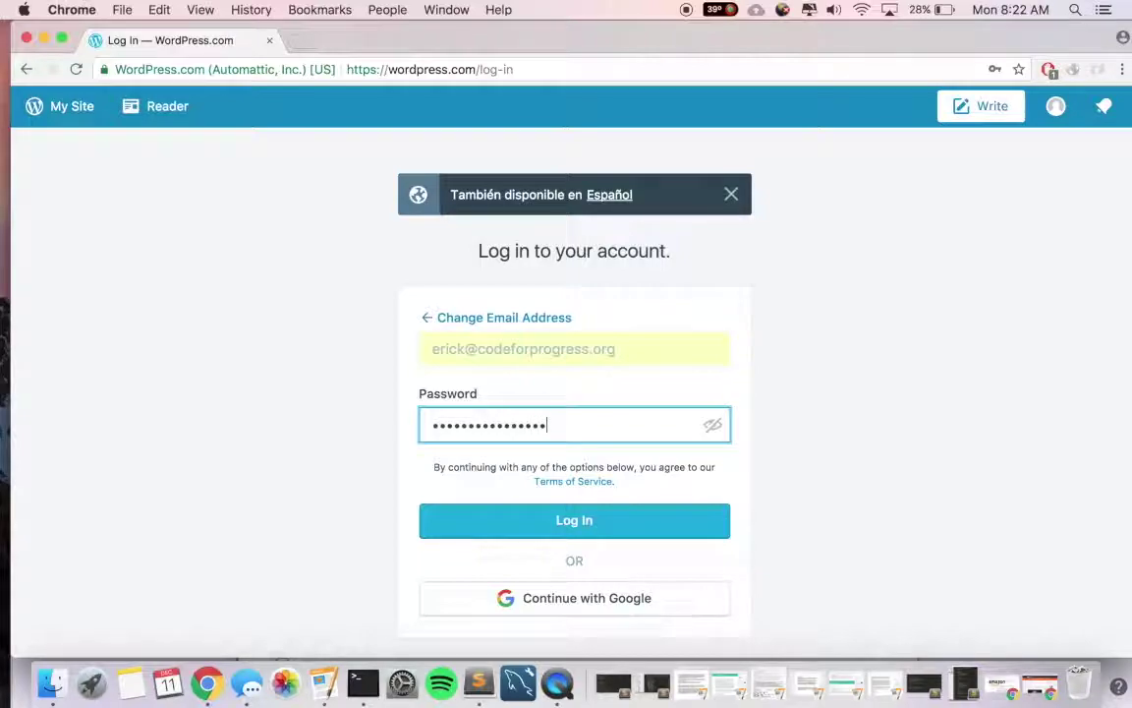
scroll(685, 464, "down", 1)
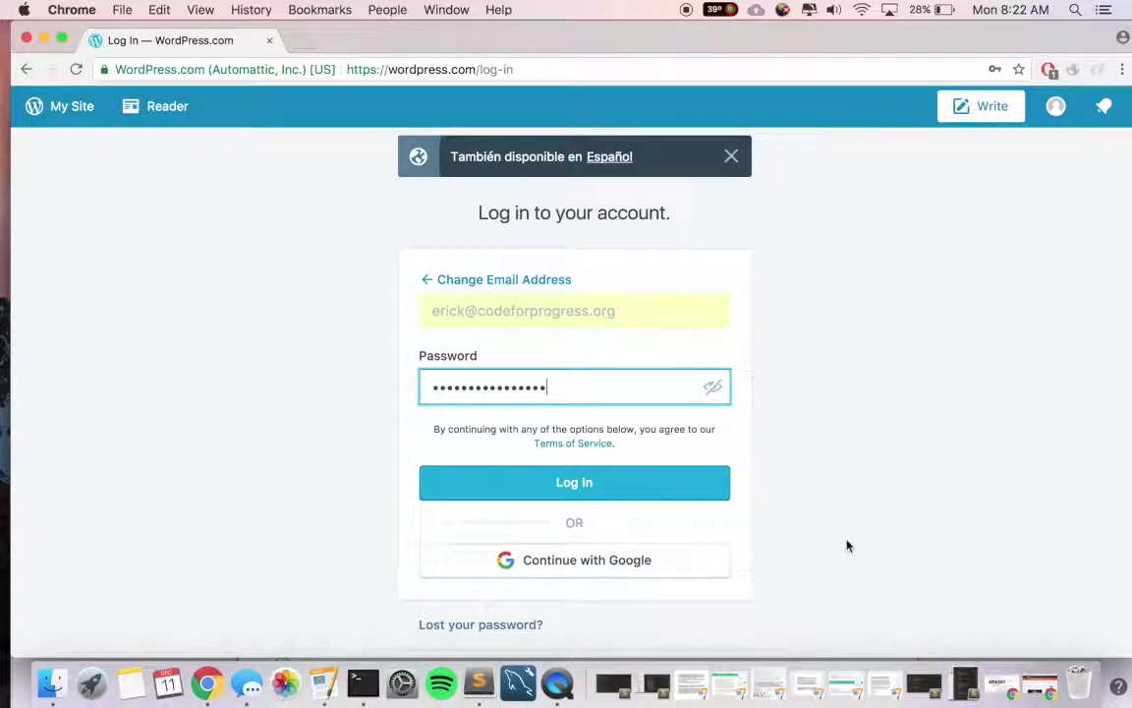
scroll(849, 545, "down", 1)
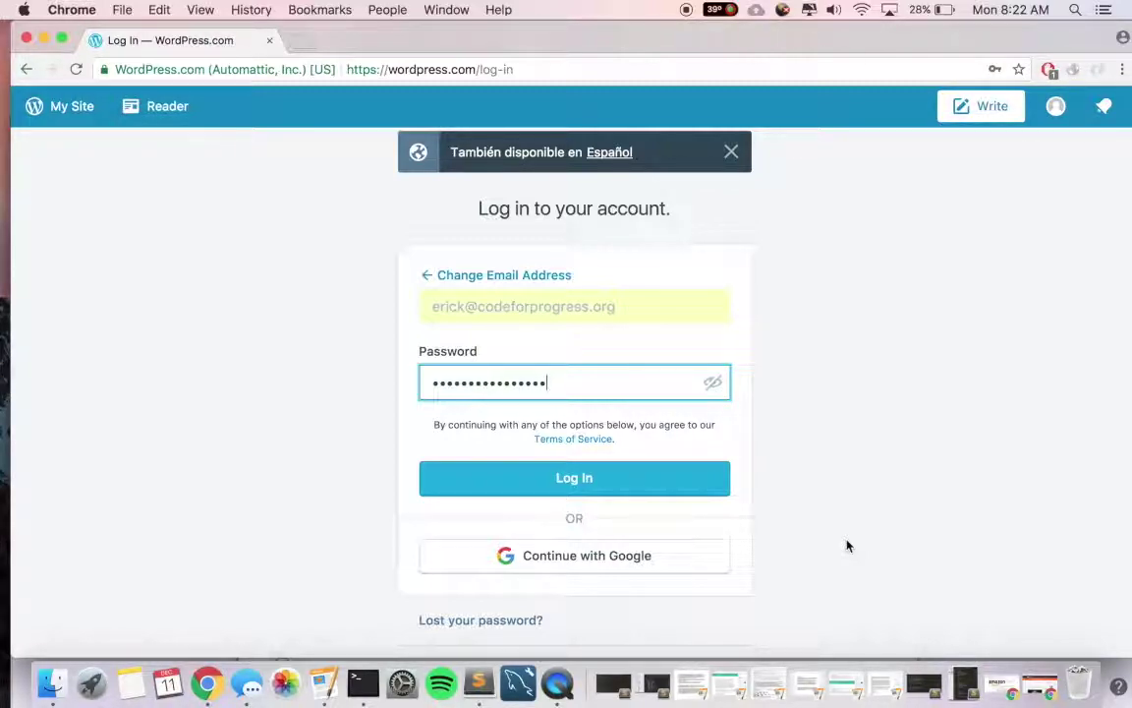
scroll(848, 545, "down", 1)
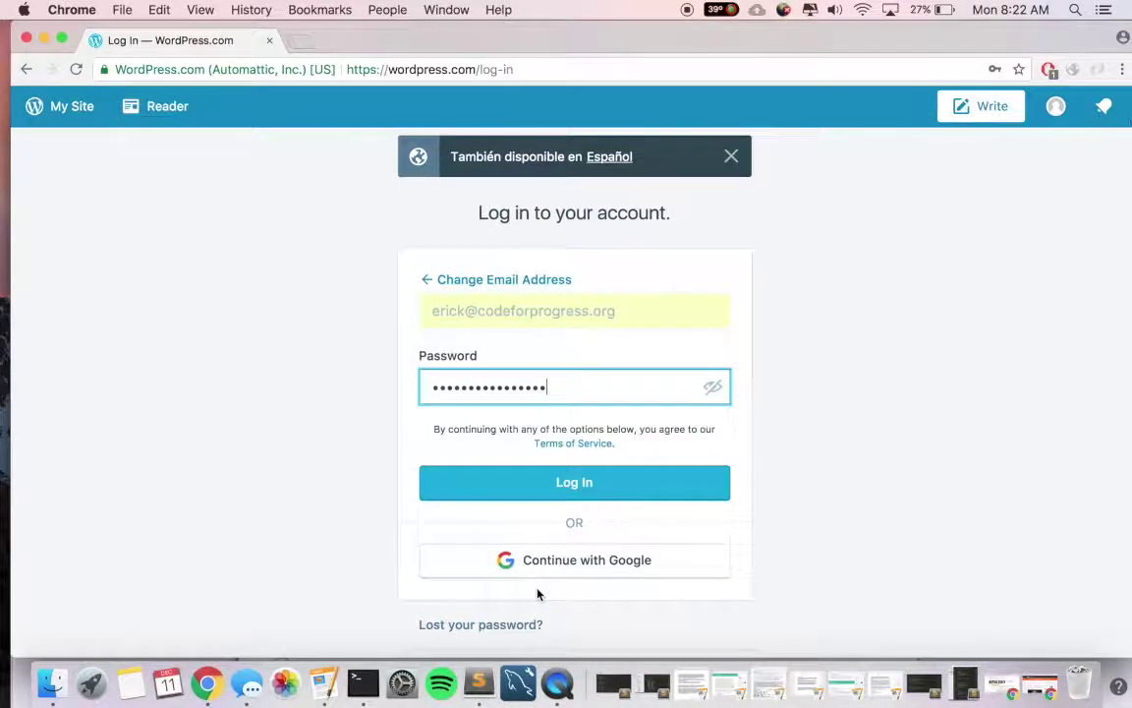
left_click(575, 495)
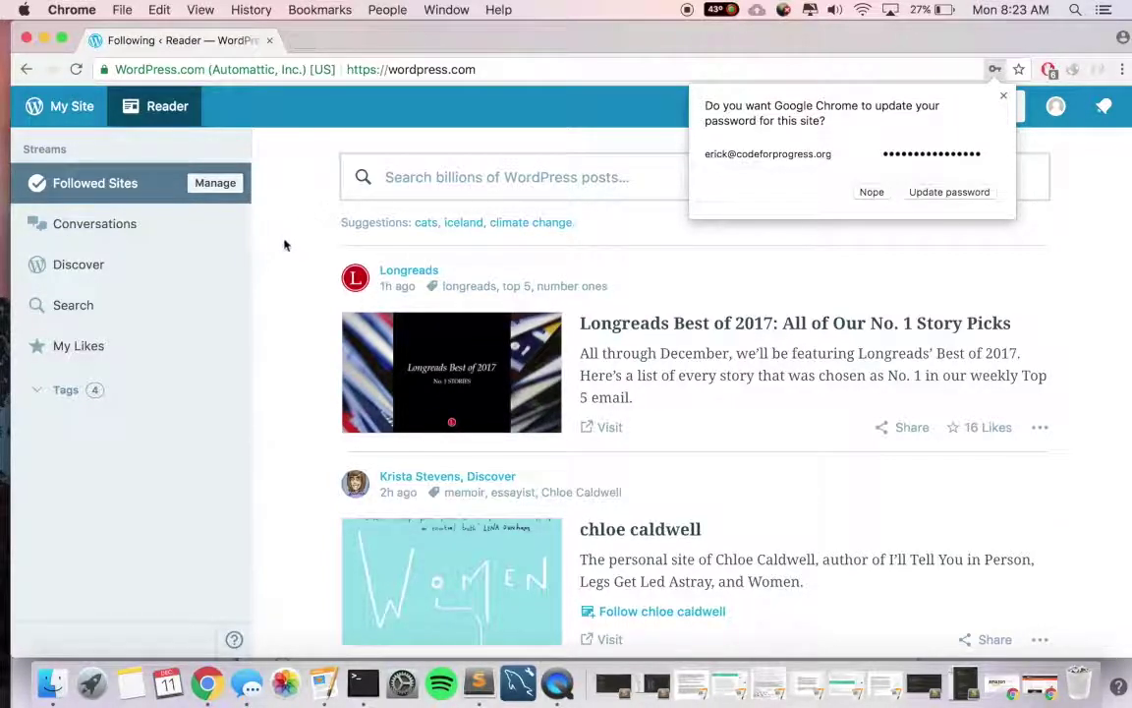
Expand the followed tags in the Reader and browse the posts under the iceland tag
left_click(66, 397)
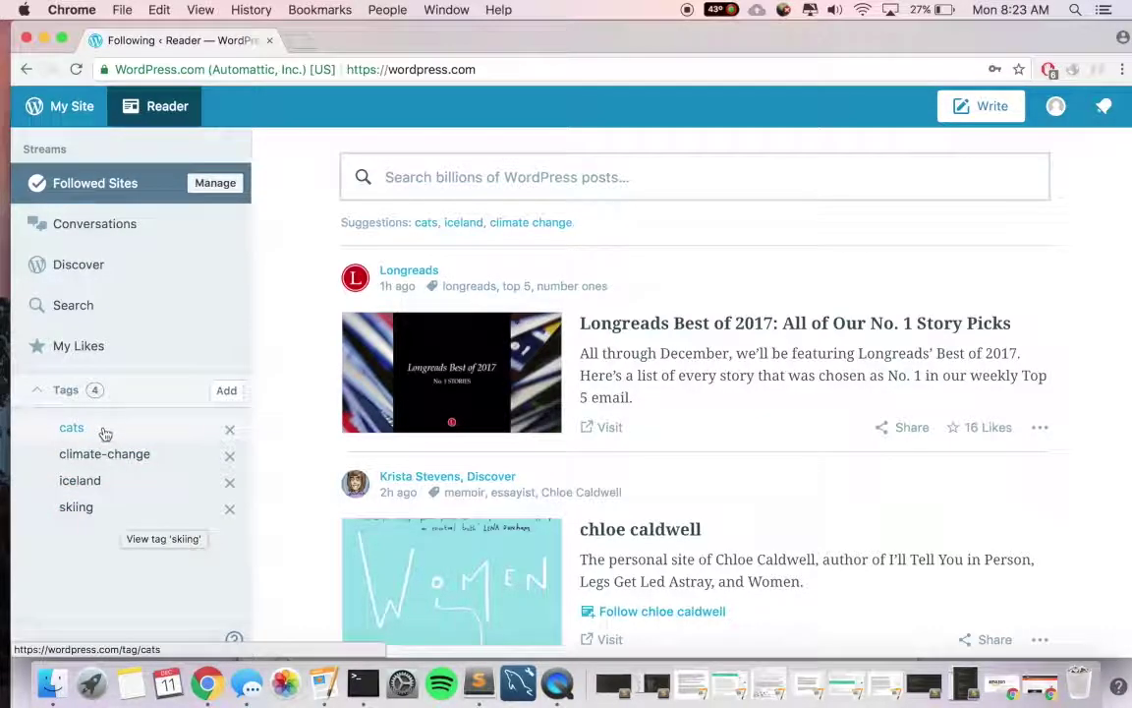
left_click(117, 489)
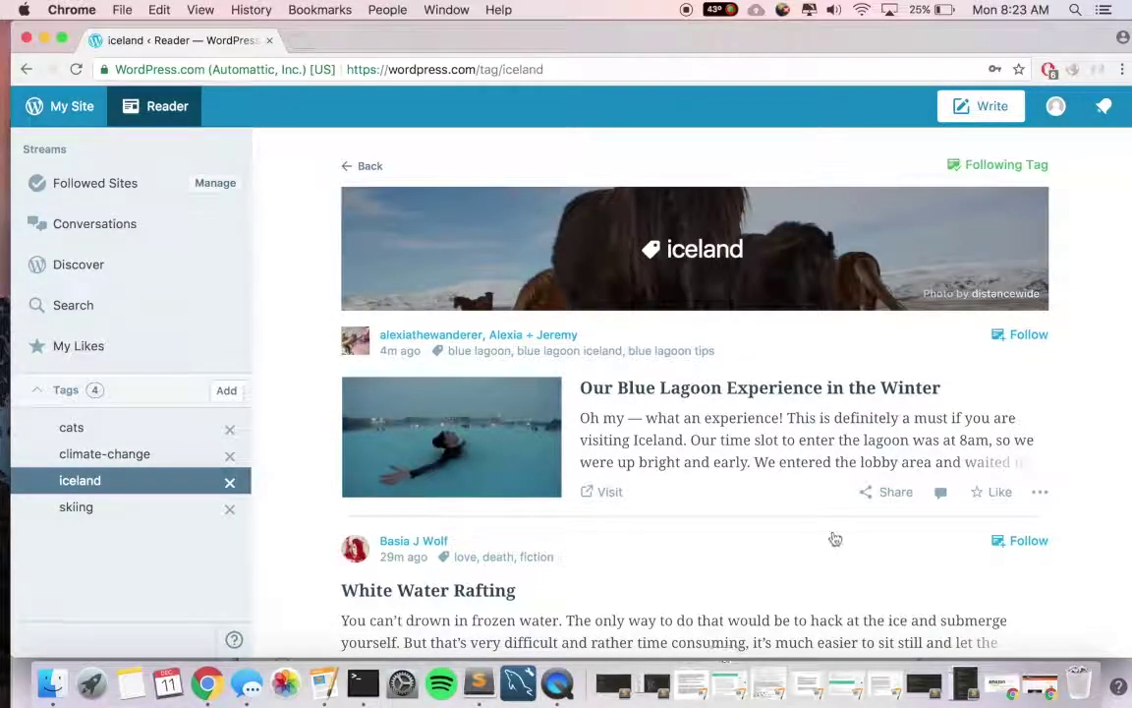
scroll(835, 536, "down", 10)
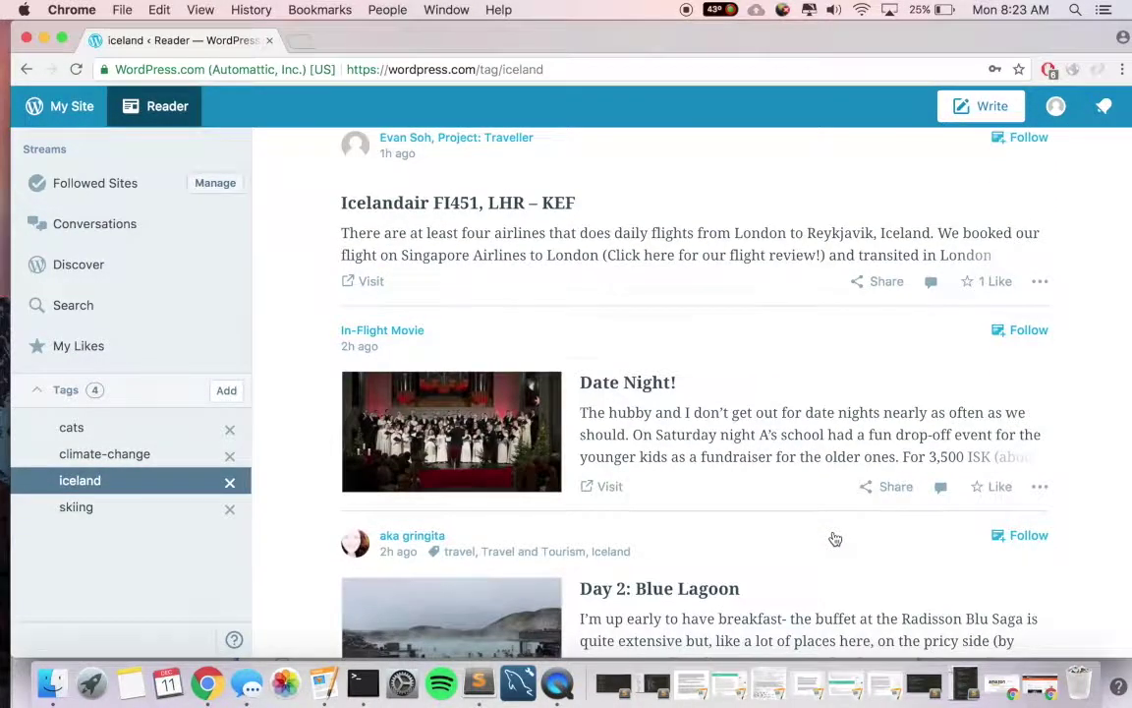
scroll(834, 531, "up", 5)
scroll(637, 396, "up", 3)
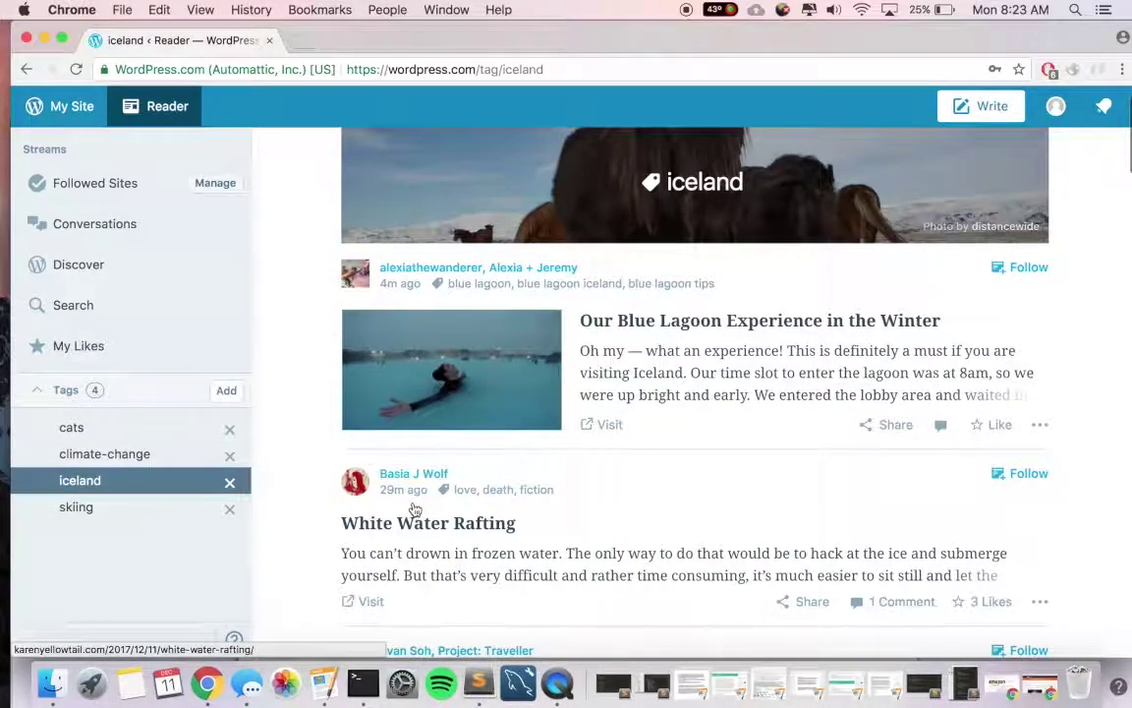
scroll(412, 507, "down", 3)
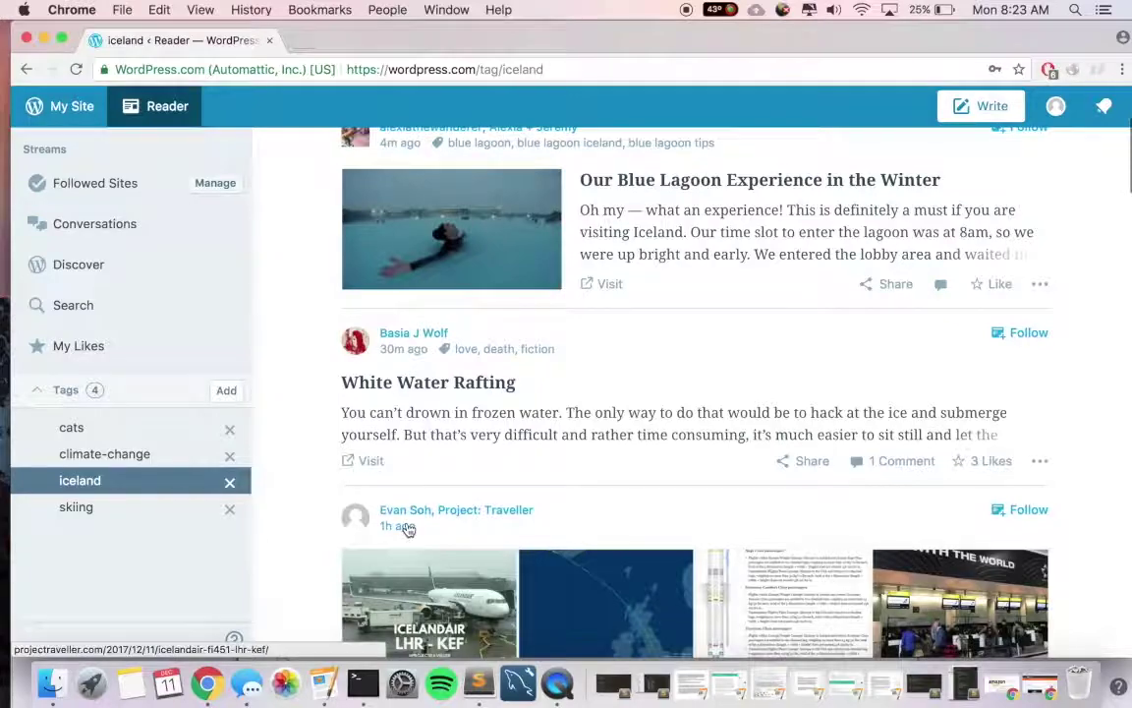
scroll(320, 338, "up", 3)
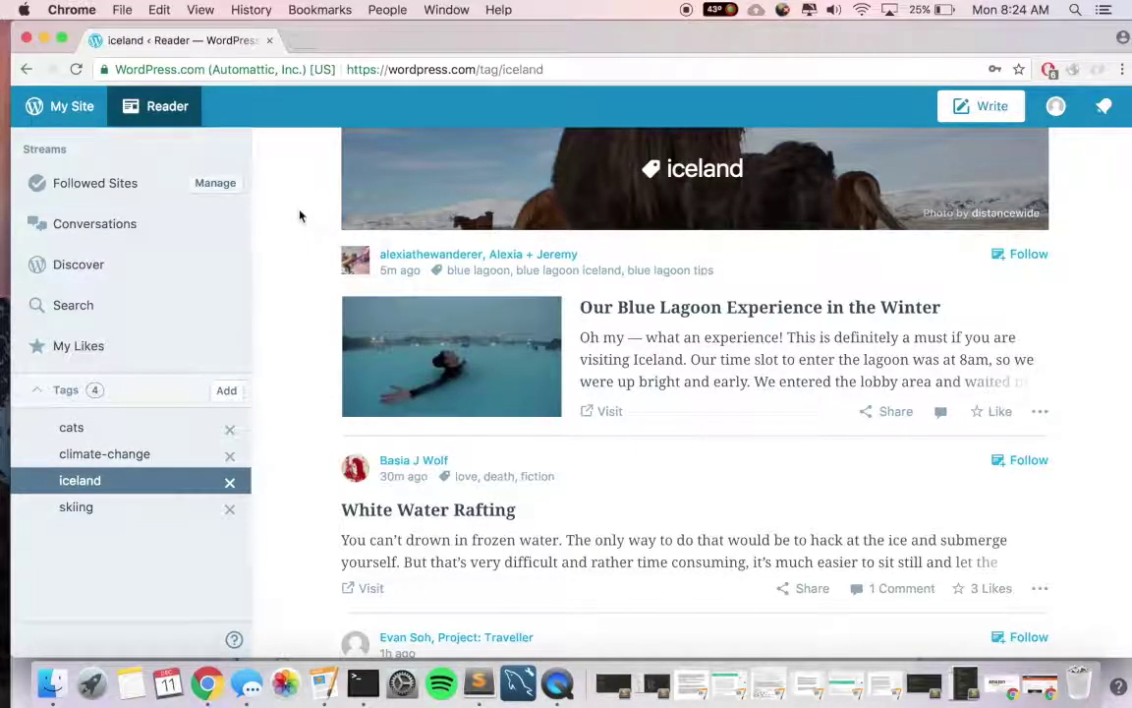
Open the My Site dashboard and examine the site's title, address, traffic stats and management options
left_click(56, 108)
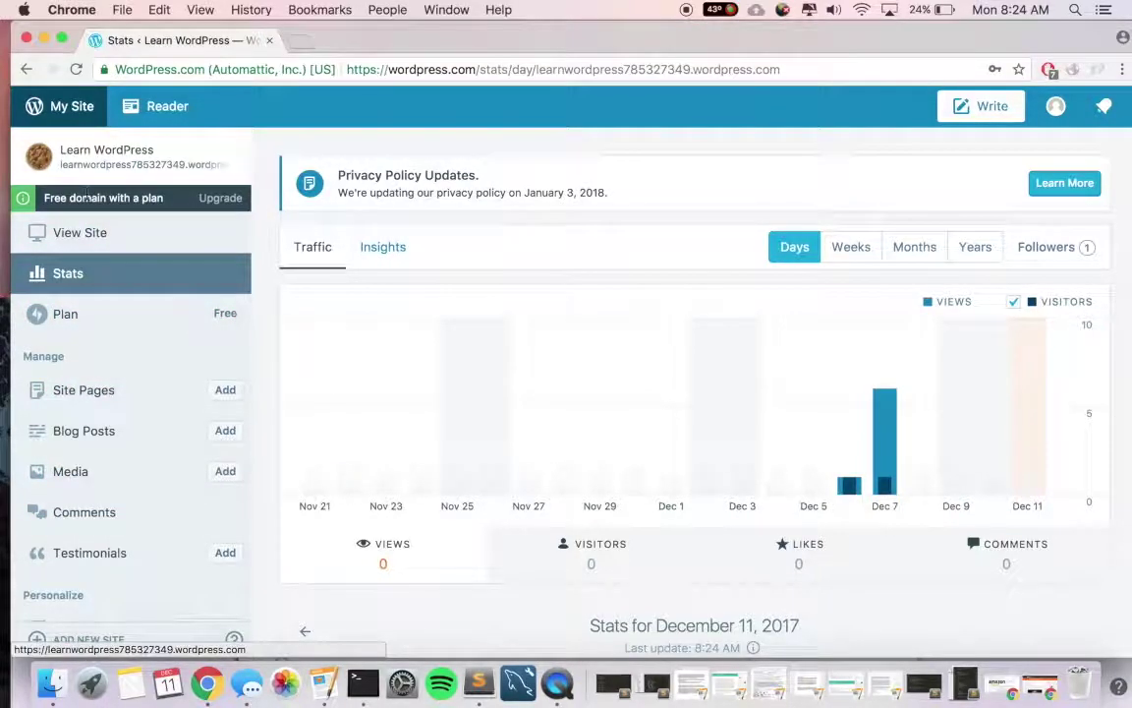
triple_click(122, 162)
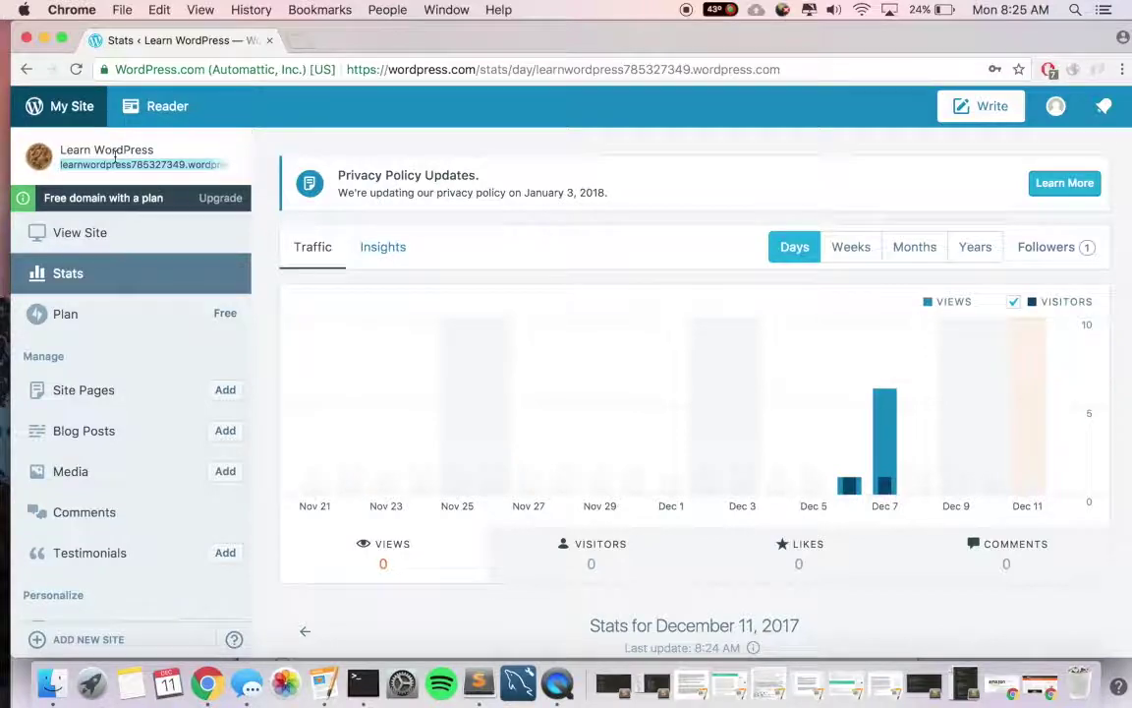
triple_click(68, 148)
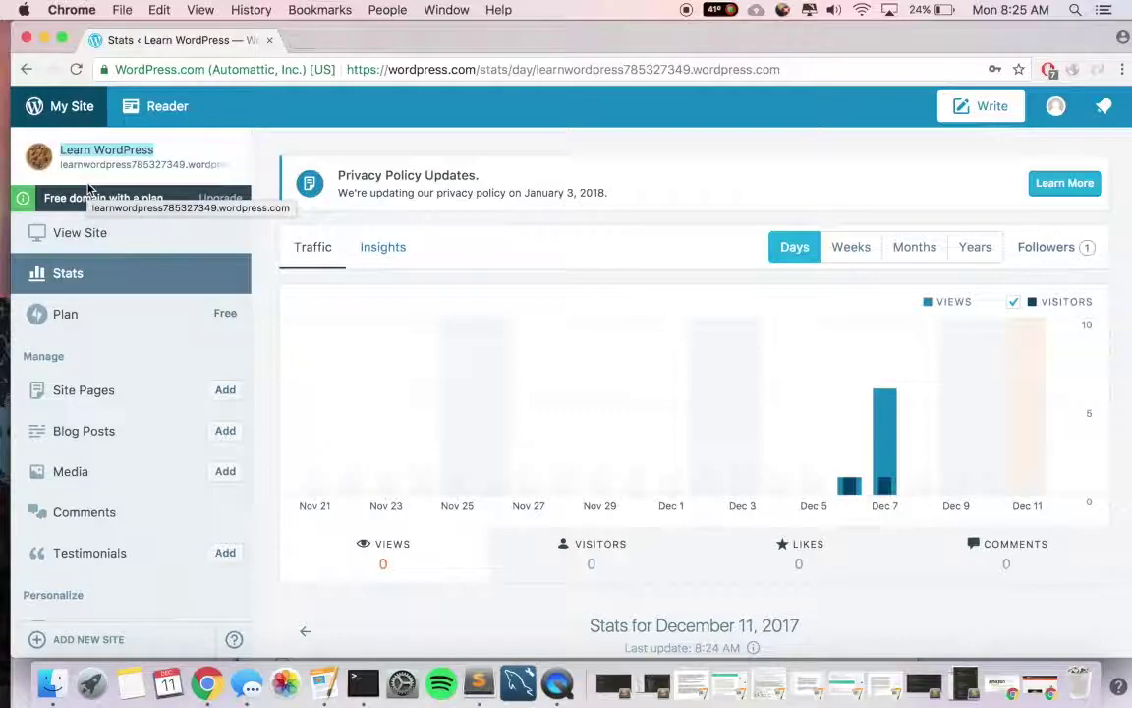
scroll(130, 261, "down", 1)
scroll(130, 260, "up", 1)
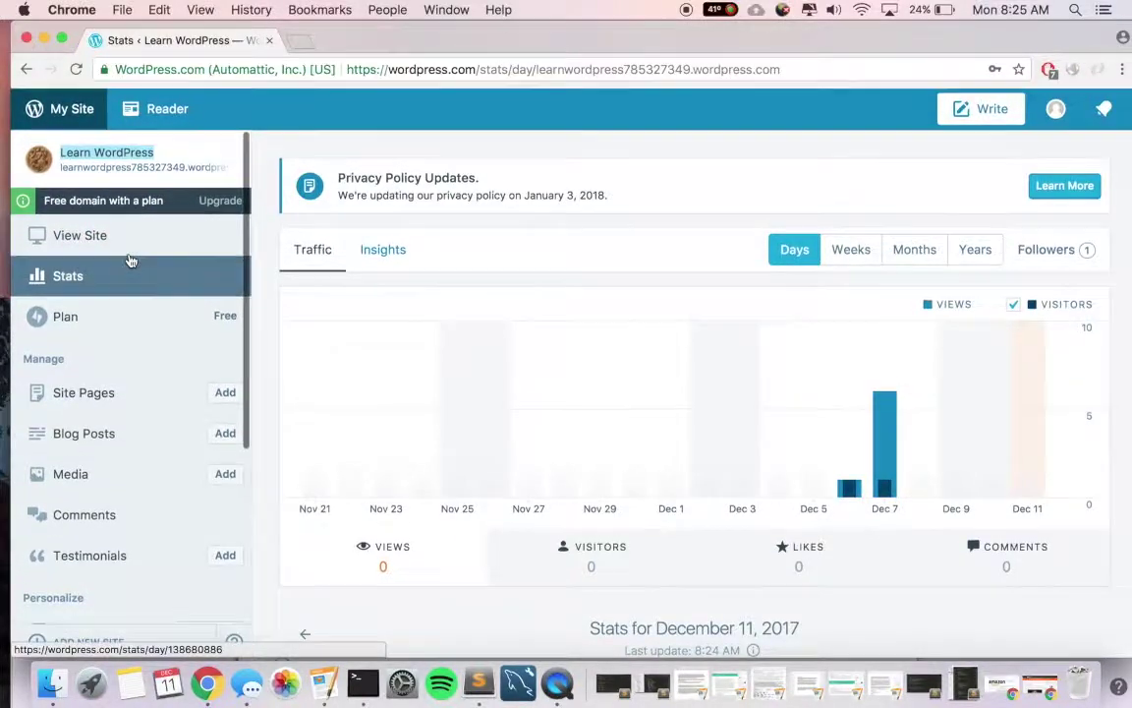
scroll(130, 260, "down", 3)
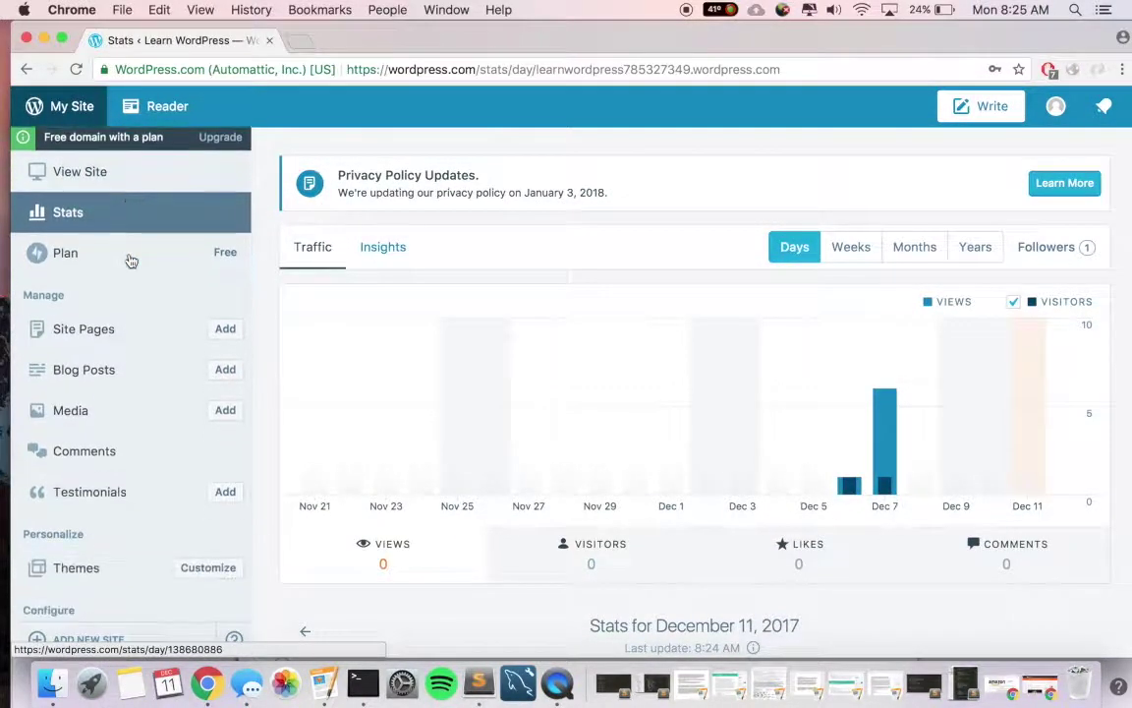
scroll(129, 259, "up", 3)
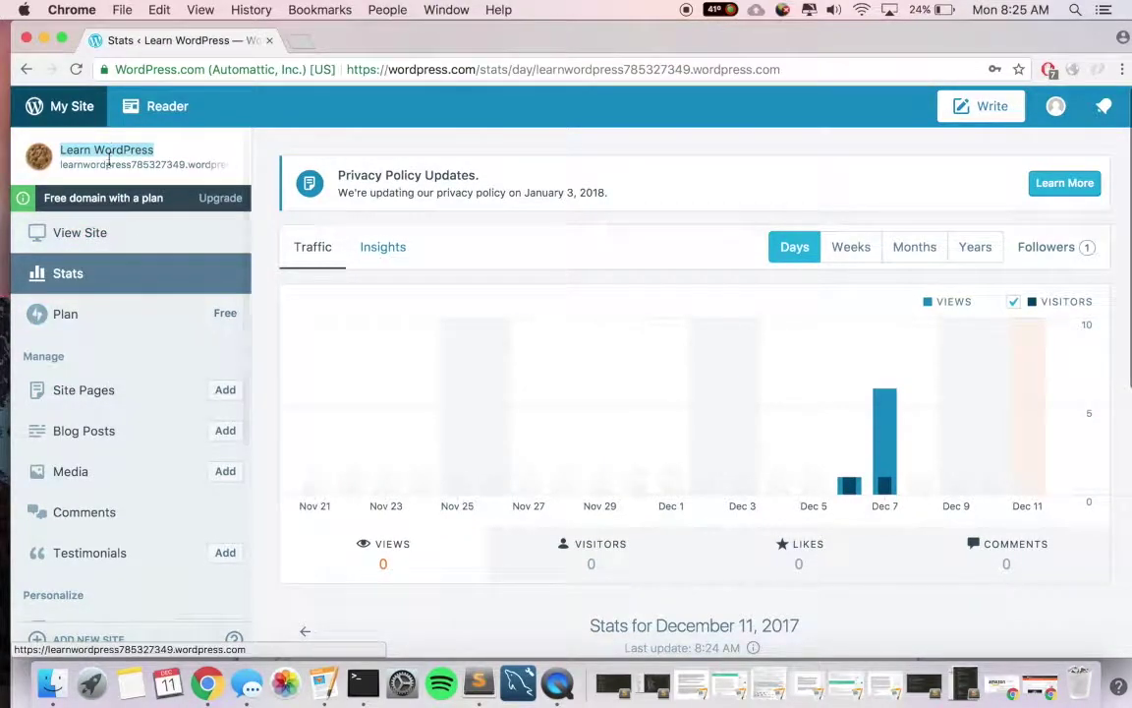
scroll(120, 381, "down", 8)
scroll(123, 382, "up", 10)
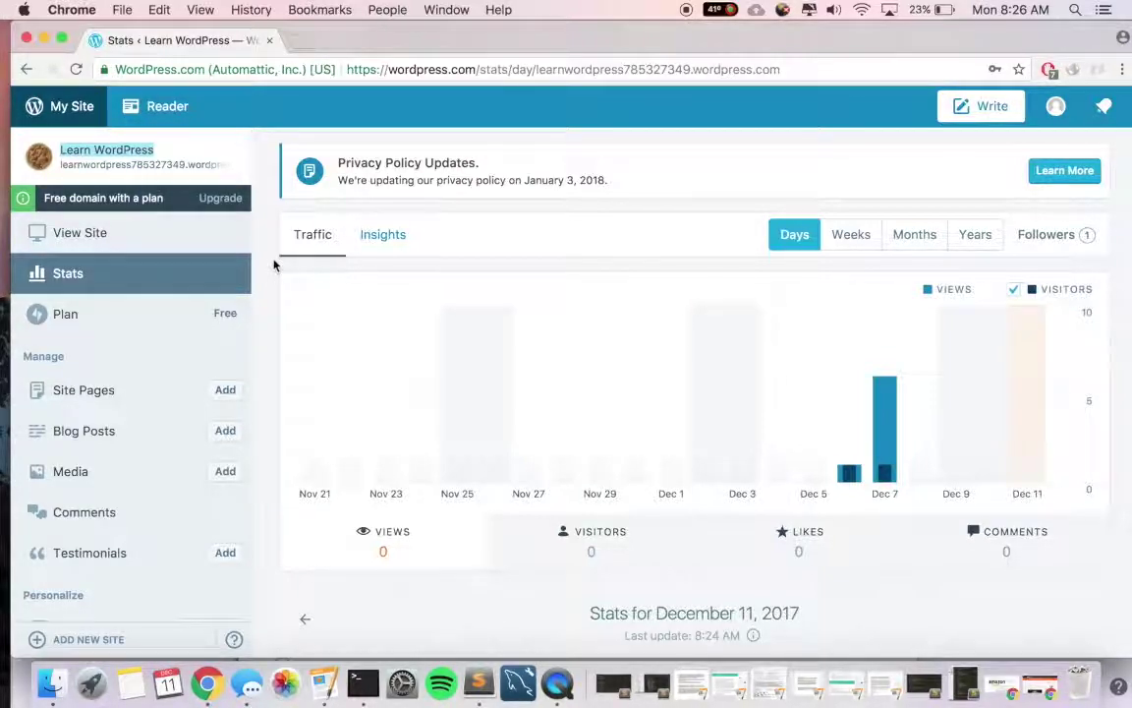
Open the theme customizer for the Learn WordPress site
scroll(273, 266, "down", 1)
scroll(203, 327, "down", 3)
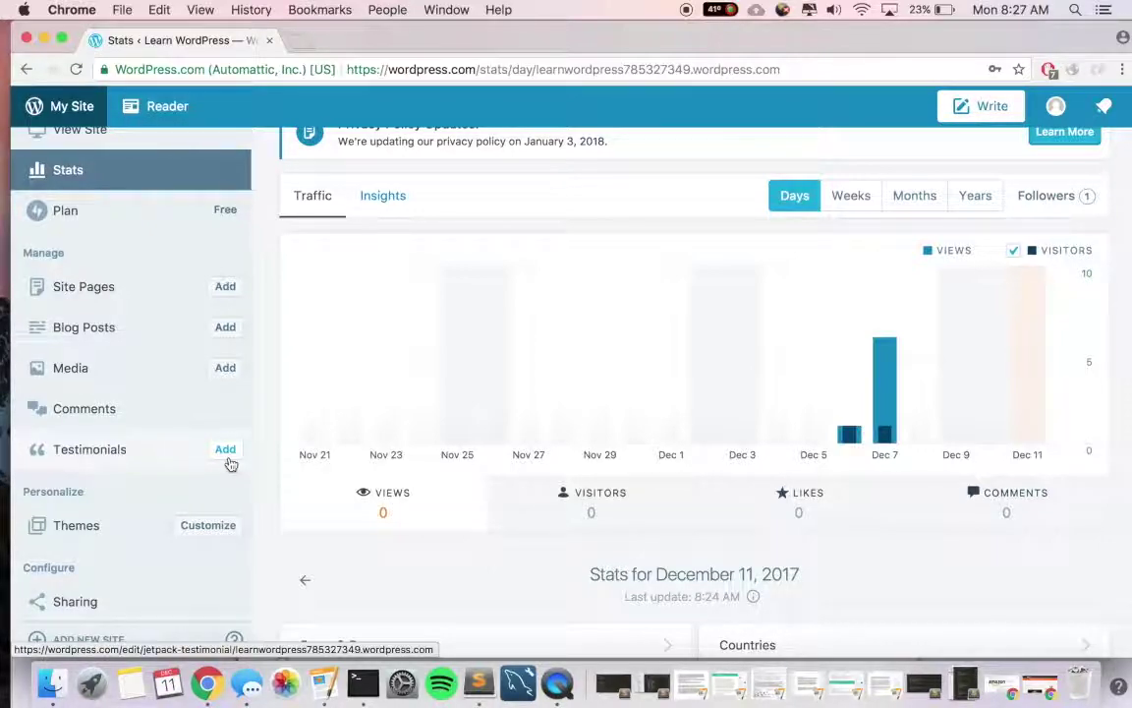
left_click(209, 528)
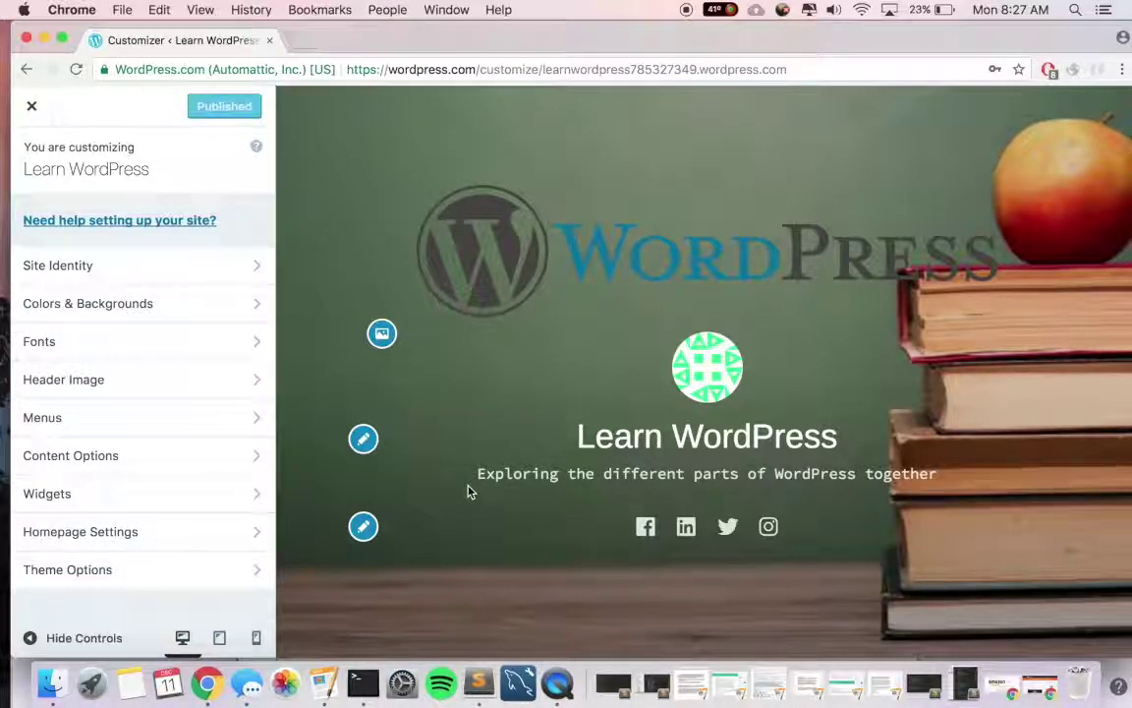
Examine the homepage preview in the customizer, from the header image and social links through the navigation menu to the page content and widgets
scroll(467, 491, "down", 1)
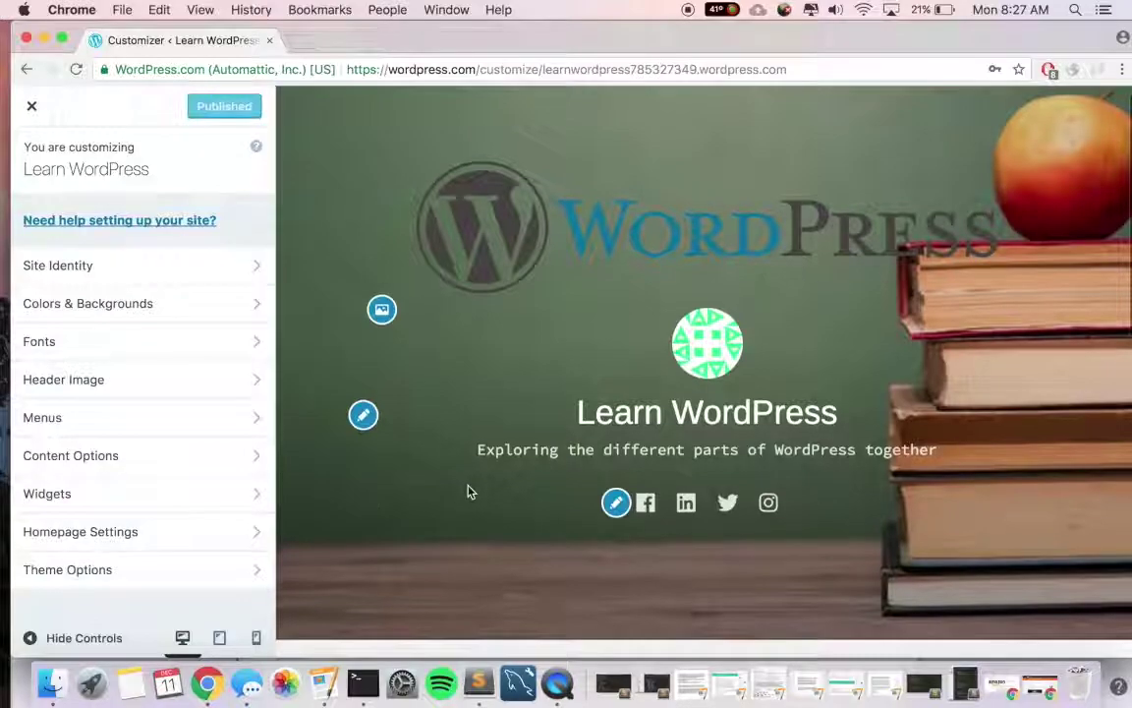
scroll(468, 491, "up", 1)
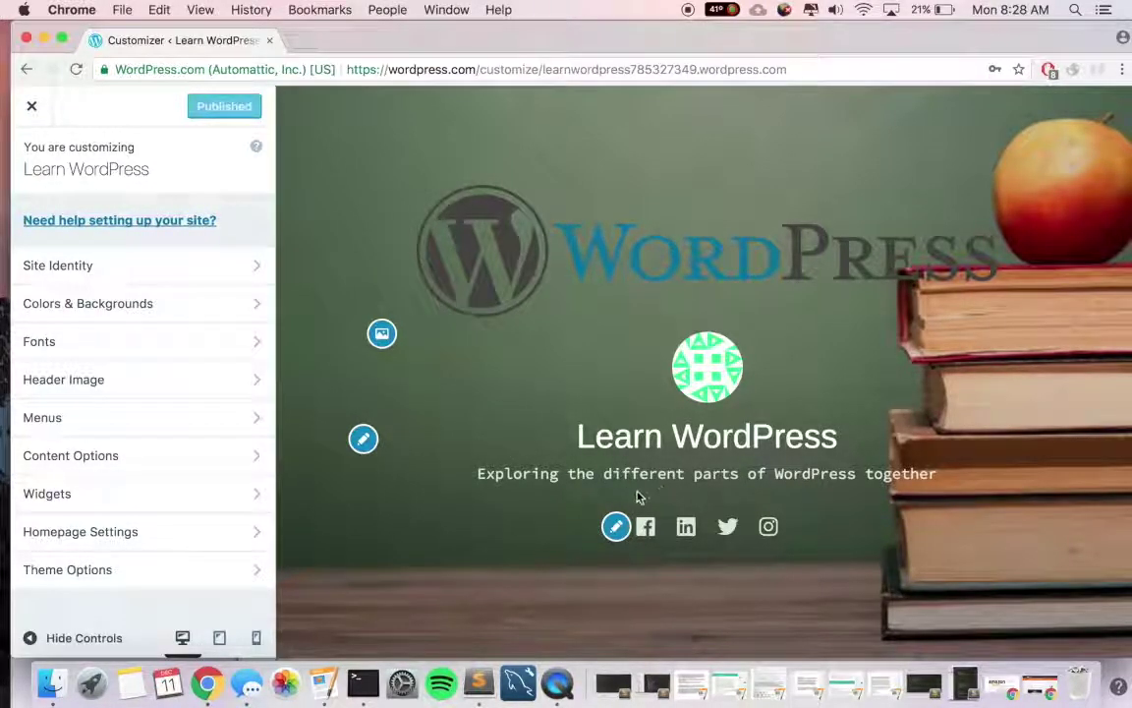
scroll(638, 496, "down", 2)
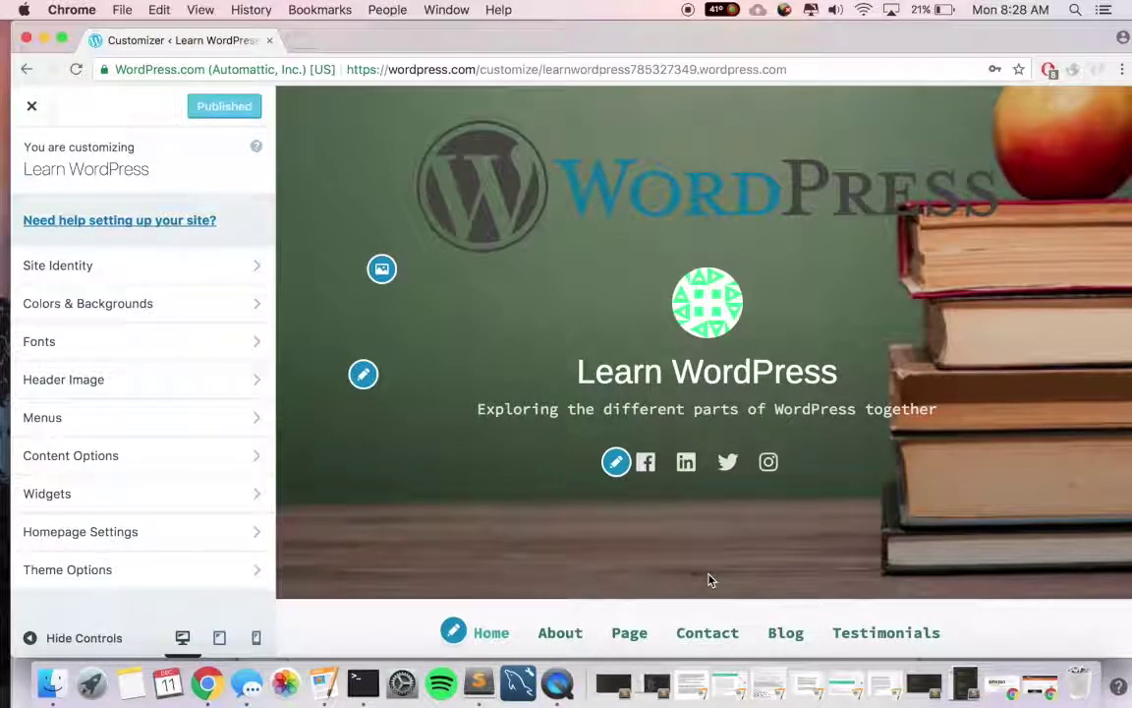
scroll(715, 533, "up", 2)
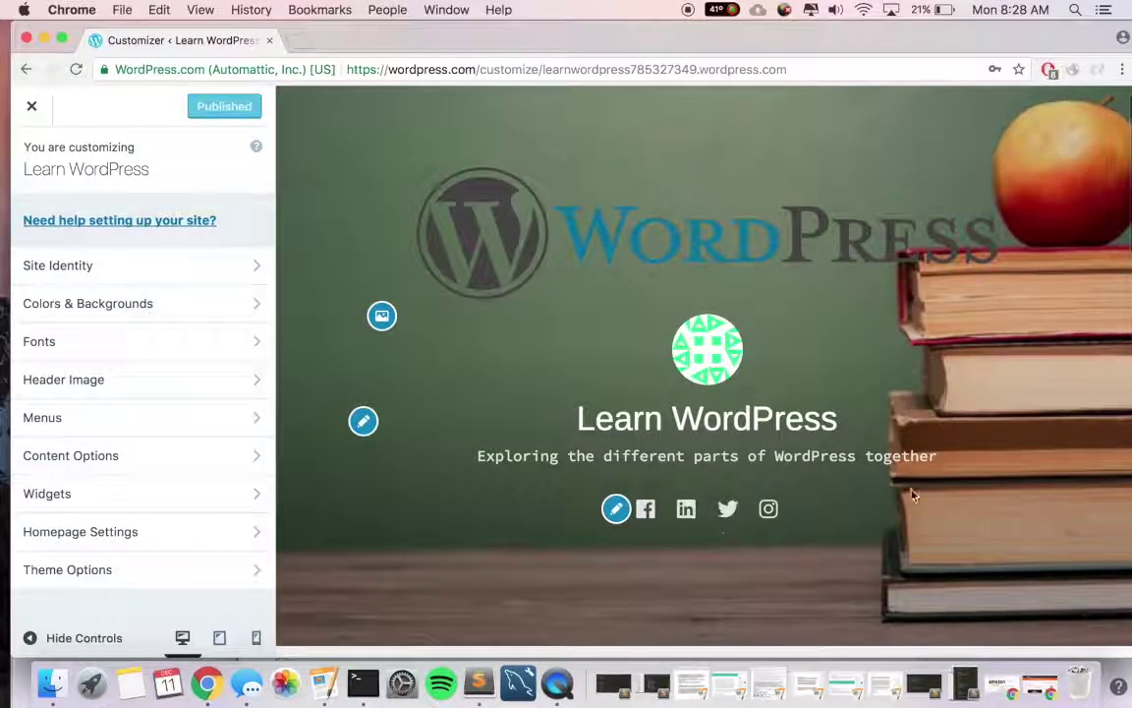
scroll(650, 116, "down", 1)
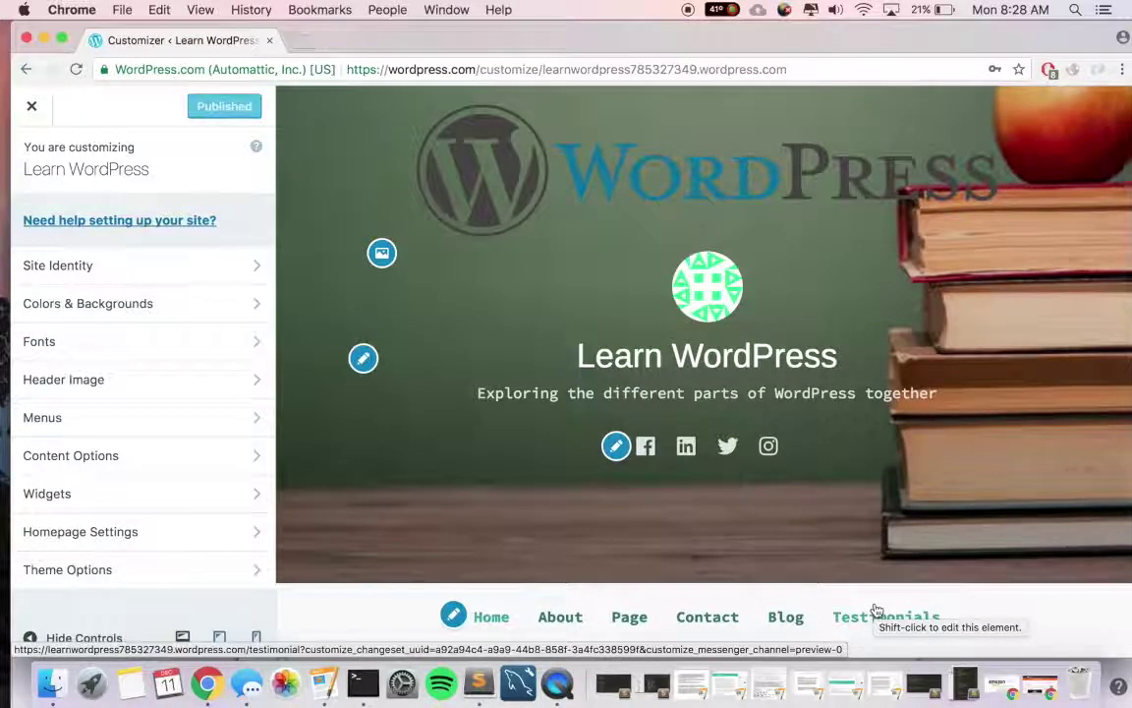
scroll(877, 610, "down", 1)
scroll(877, 609, "down", 10)
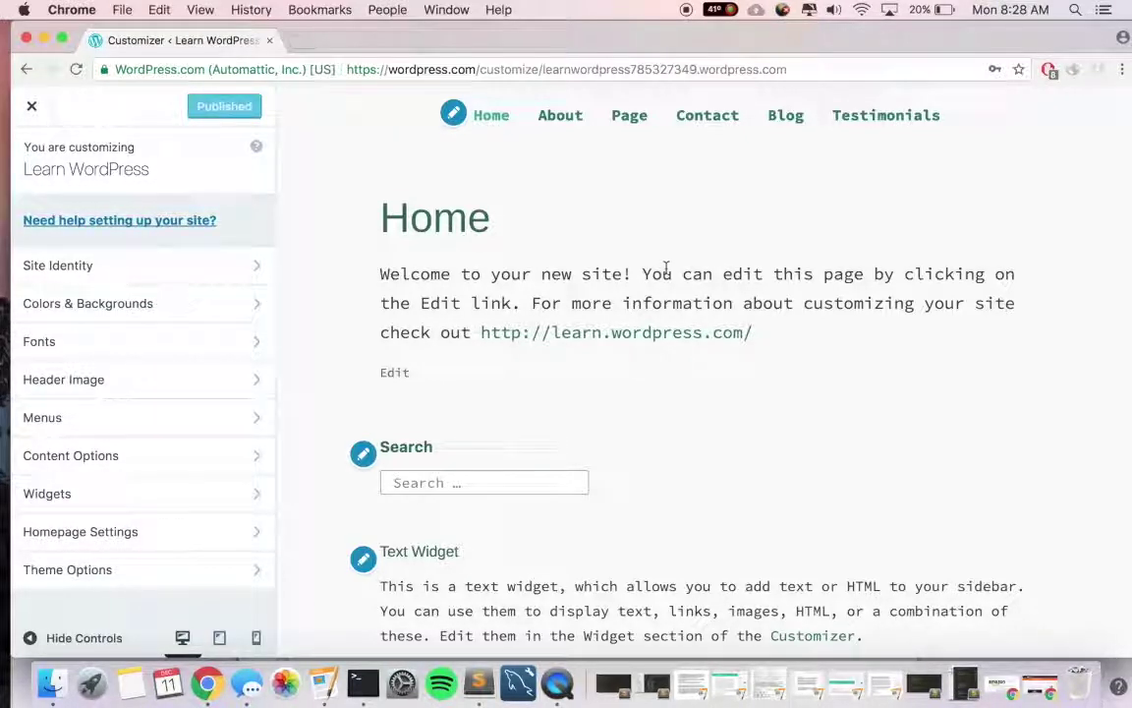
Examine the rest of the homepage preview, from the welcome text through the search and text widgets to the footer credit
scroll(666, 267, "down", 2)
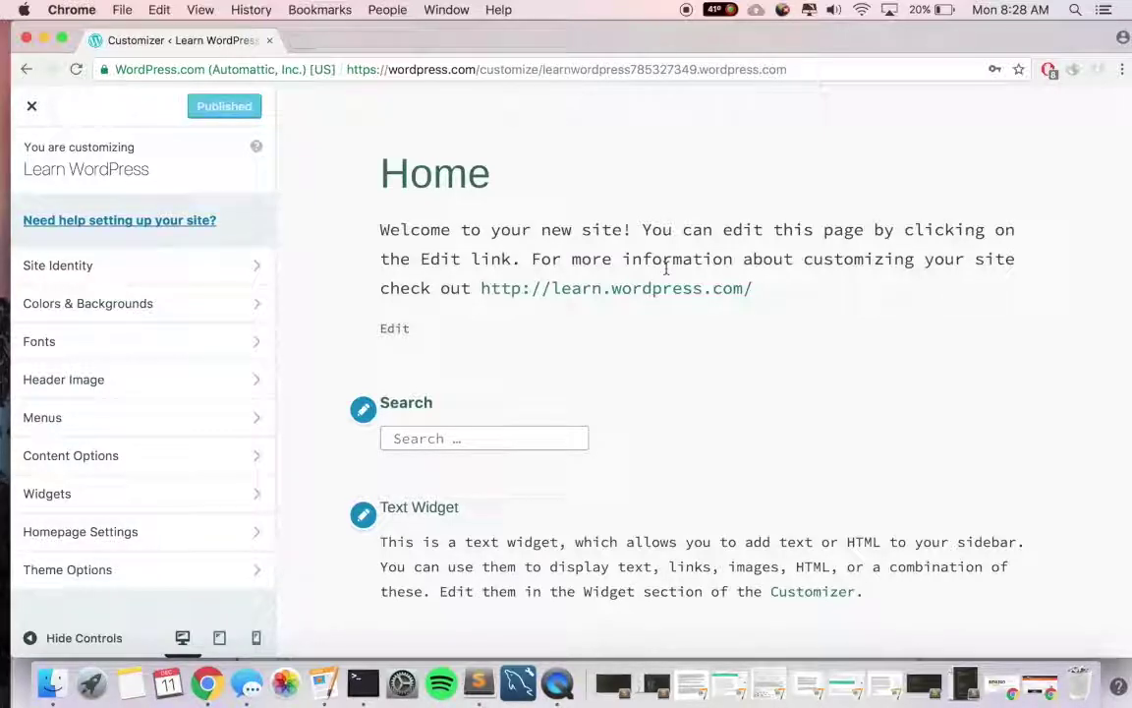
scroll(683, 391, "down", 2)
scroll(683, 392, "down", 1)
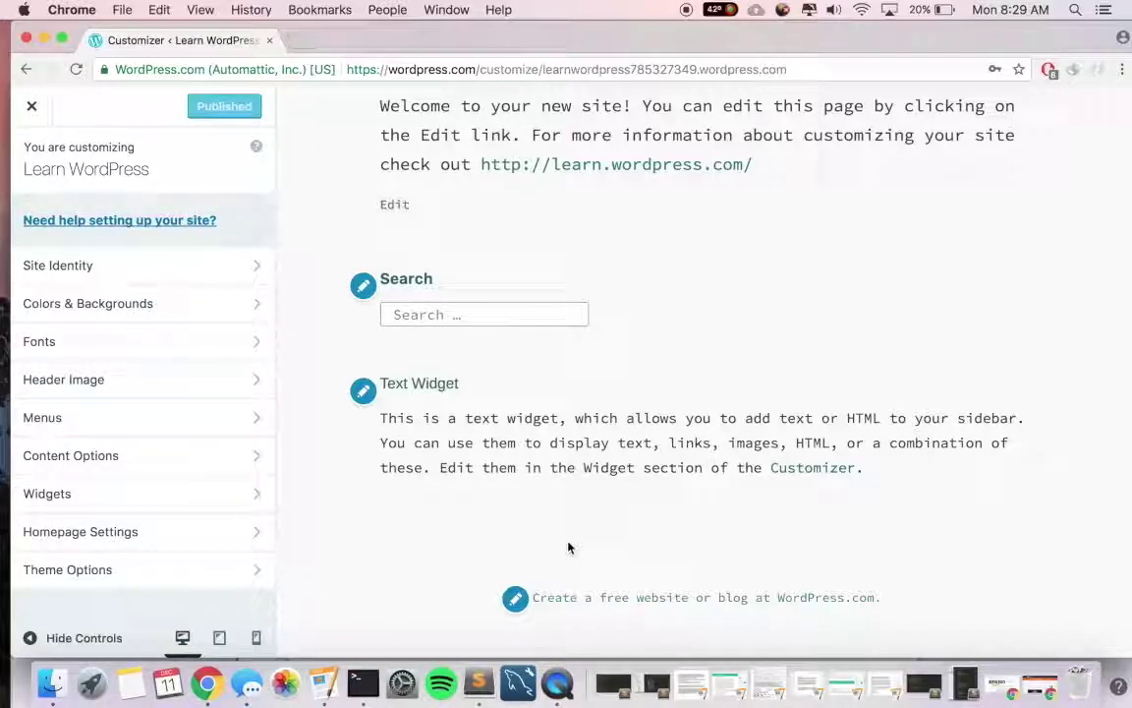
scroll(568, 548, "up", 10)
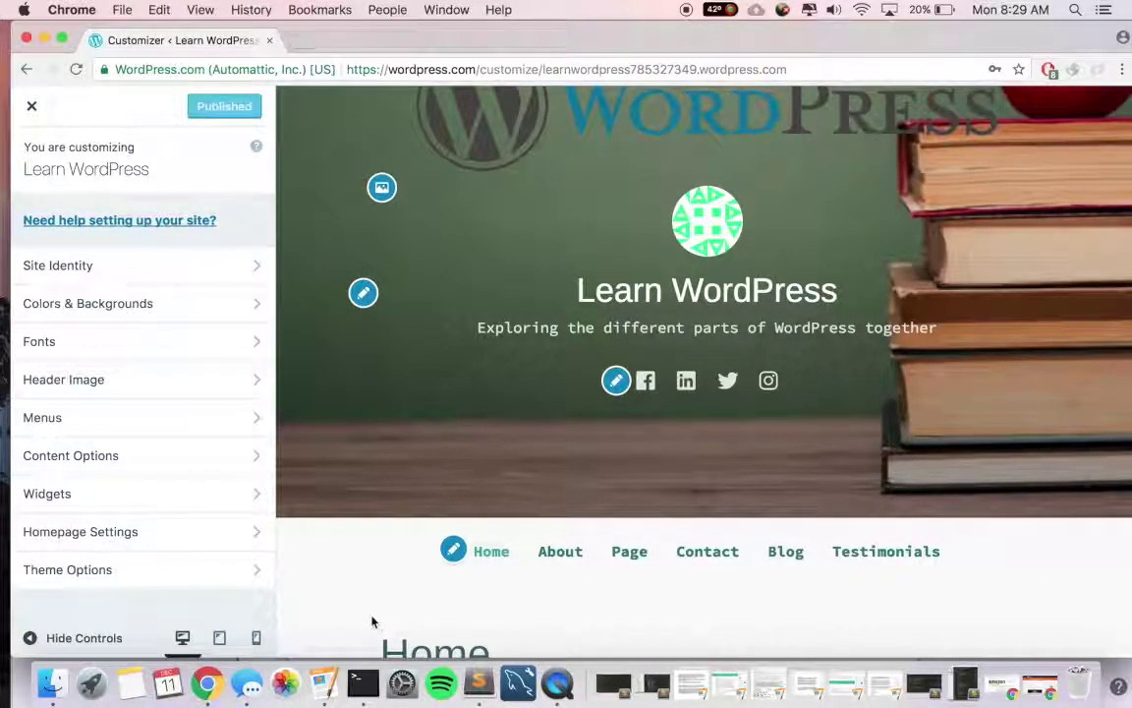
Open the Header Image settings and examine the current header, the previously uploaded images and the suggested ones
left_click(198, 387)
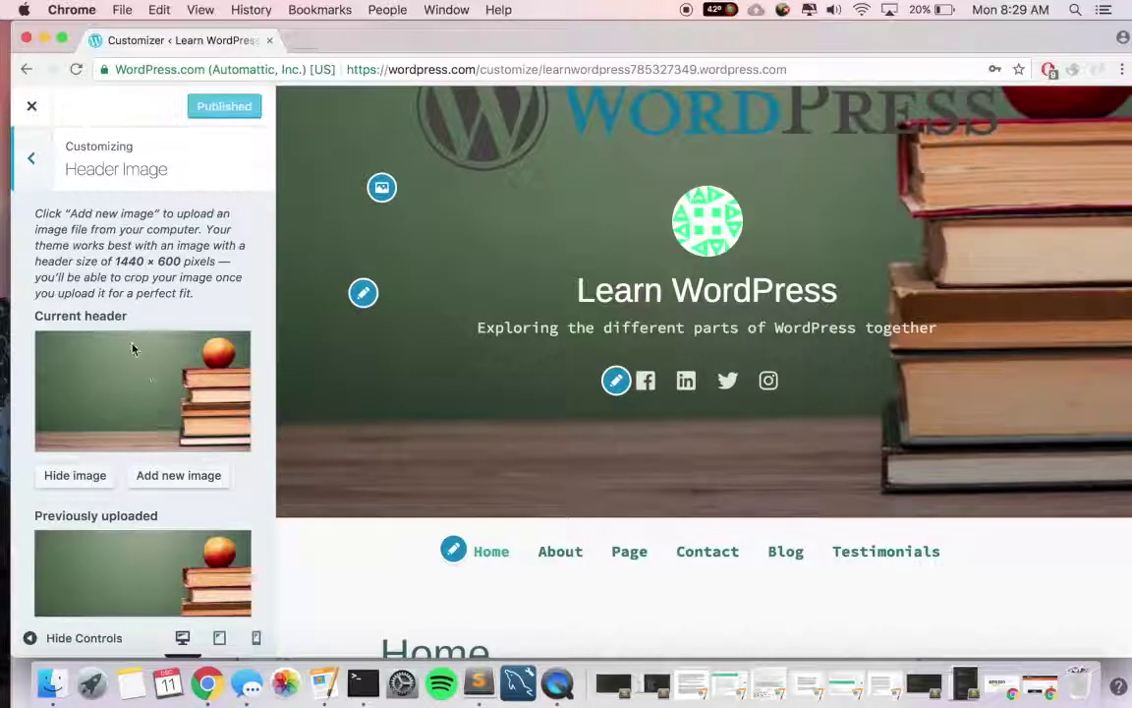
scroll(177, 521, "down", 2)
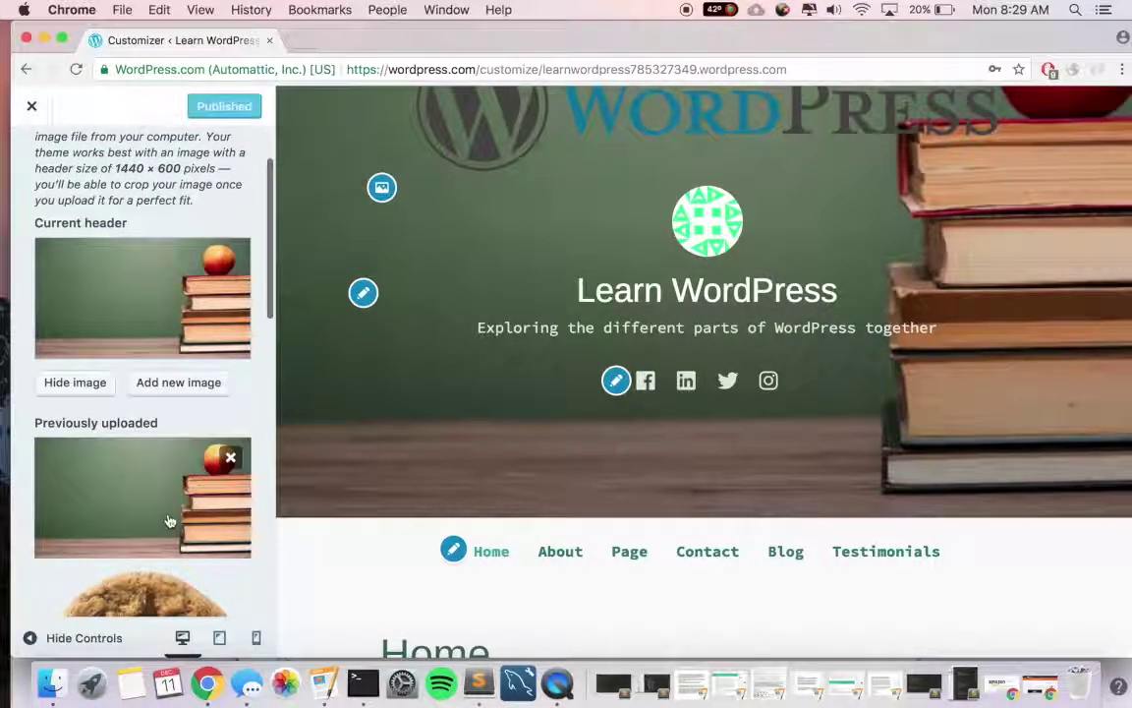
scroll(169, 516, "down", 4)
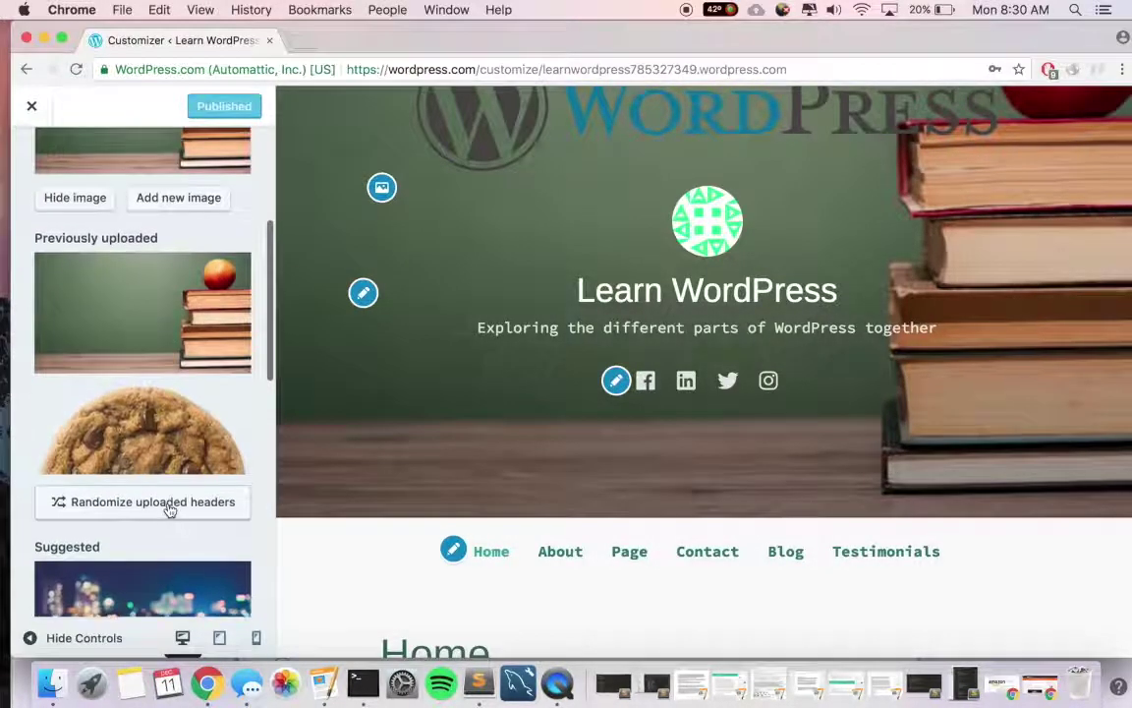
scroll(172, 502, "down", 4)
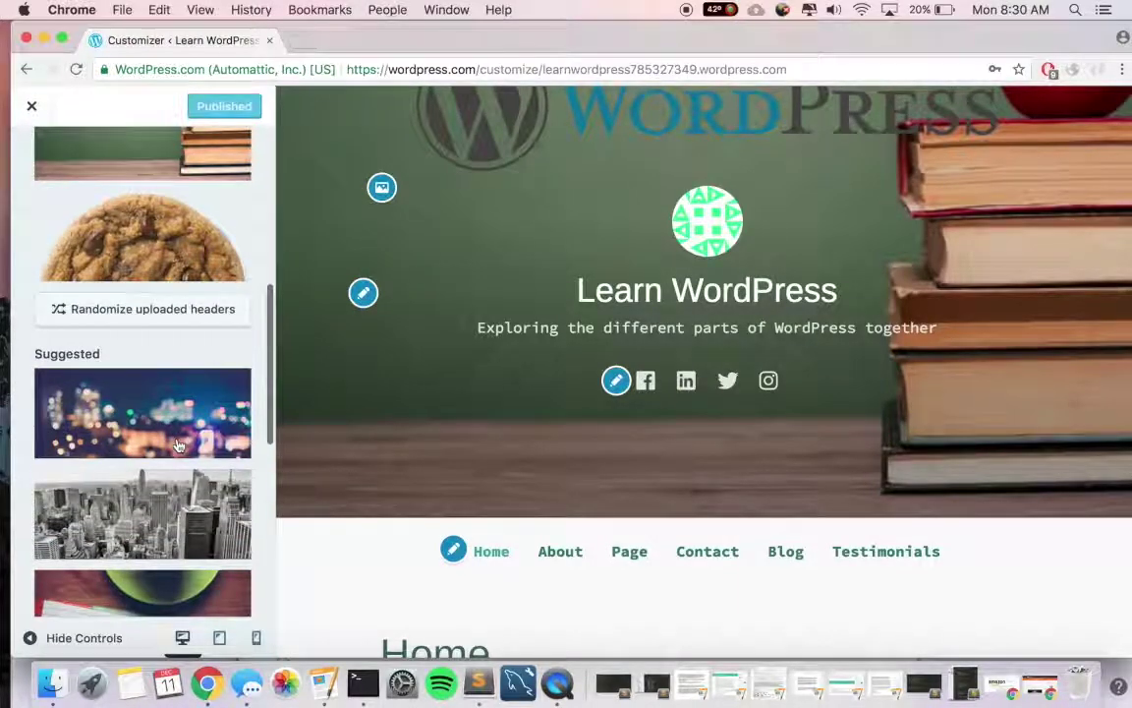
scroll(179, 446, "down", 5)
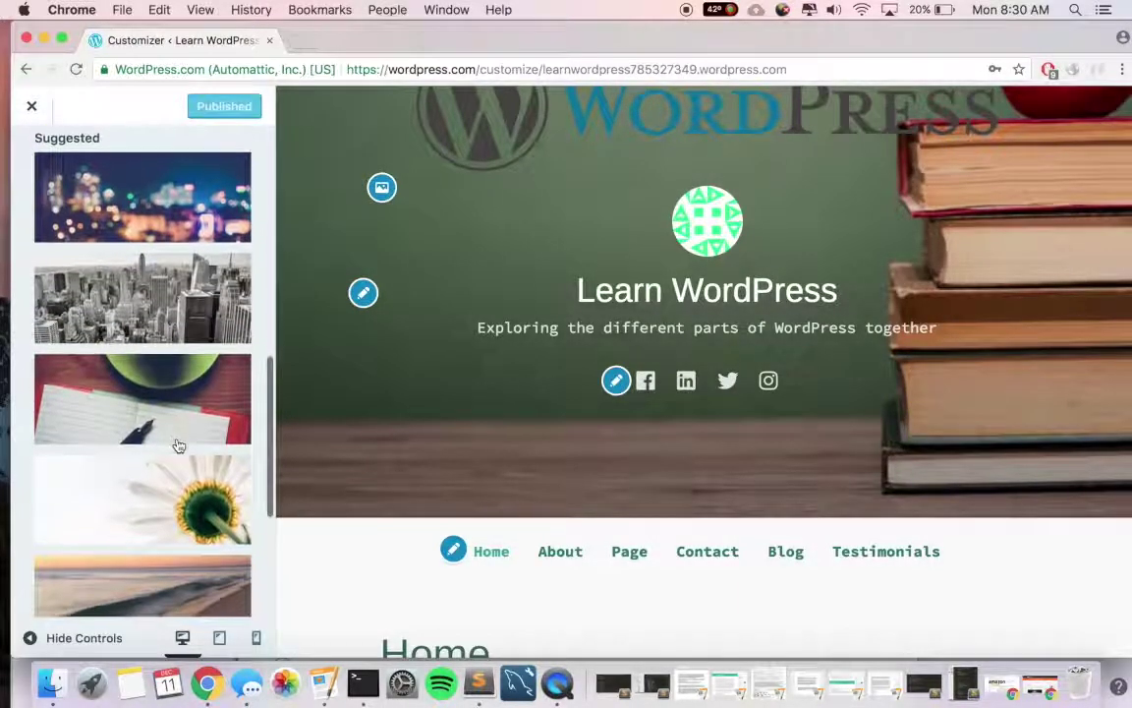
scroll(179, 447, "down", 2)
scroll(182, 444, "down", 3)
scroll(182, 444, "down", 1)
scroll(182, 444, "up", 15)
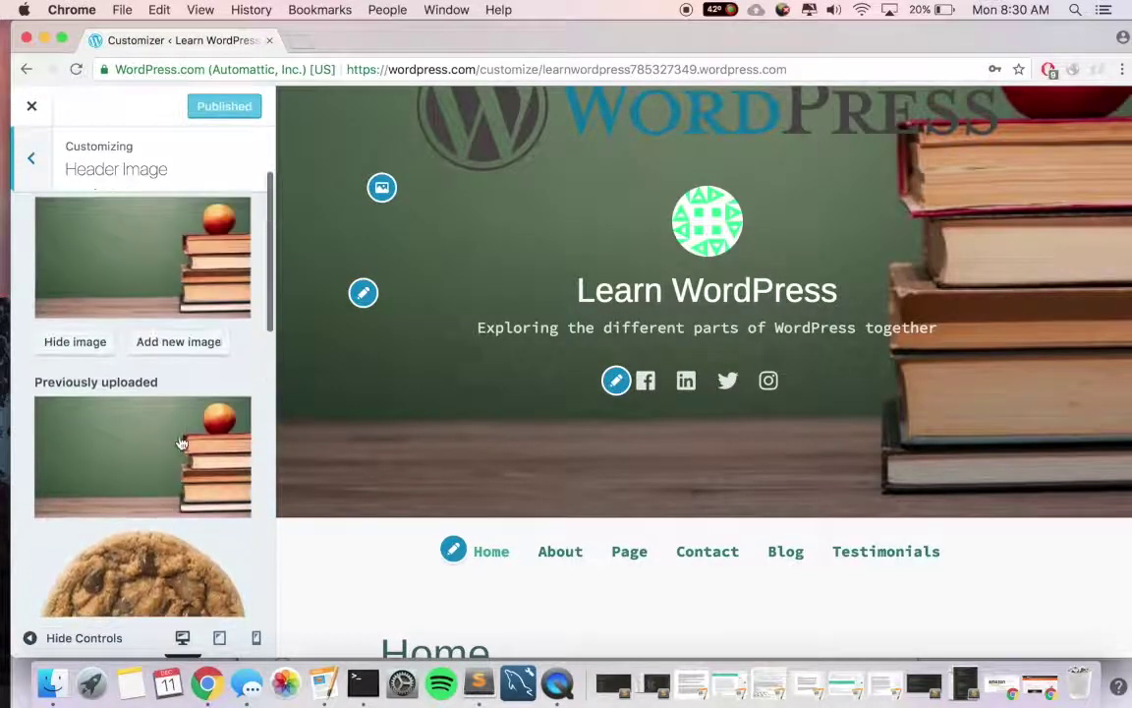
scroll(181, 443, "up", 2)
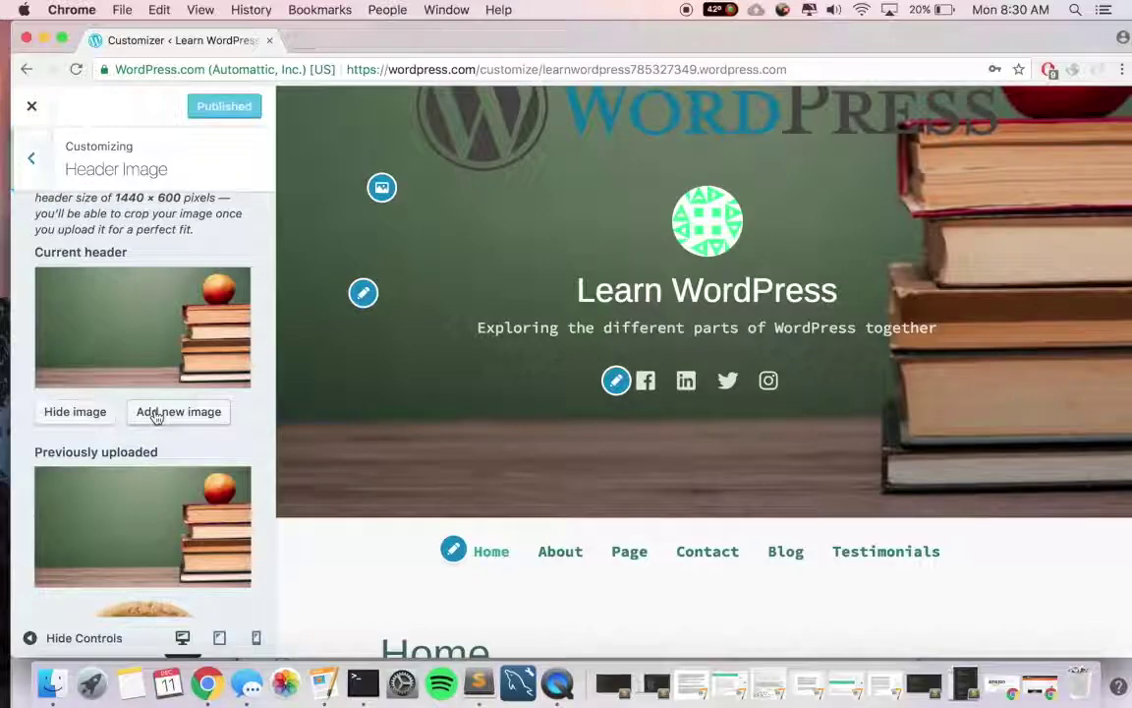
Start adding a new header image, look through the media library and switch to uploading files
left_click(155, 415)
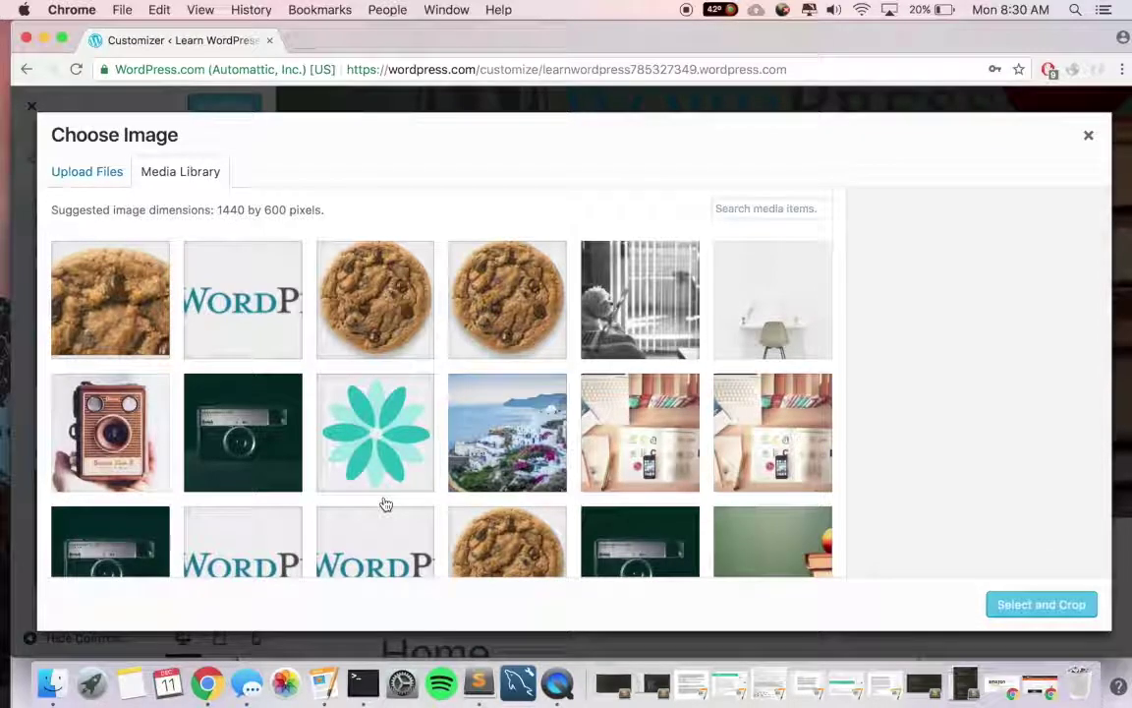
scroll(384, 505, "down", 2)
scroll(384, 505, "up", 2)
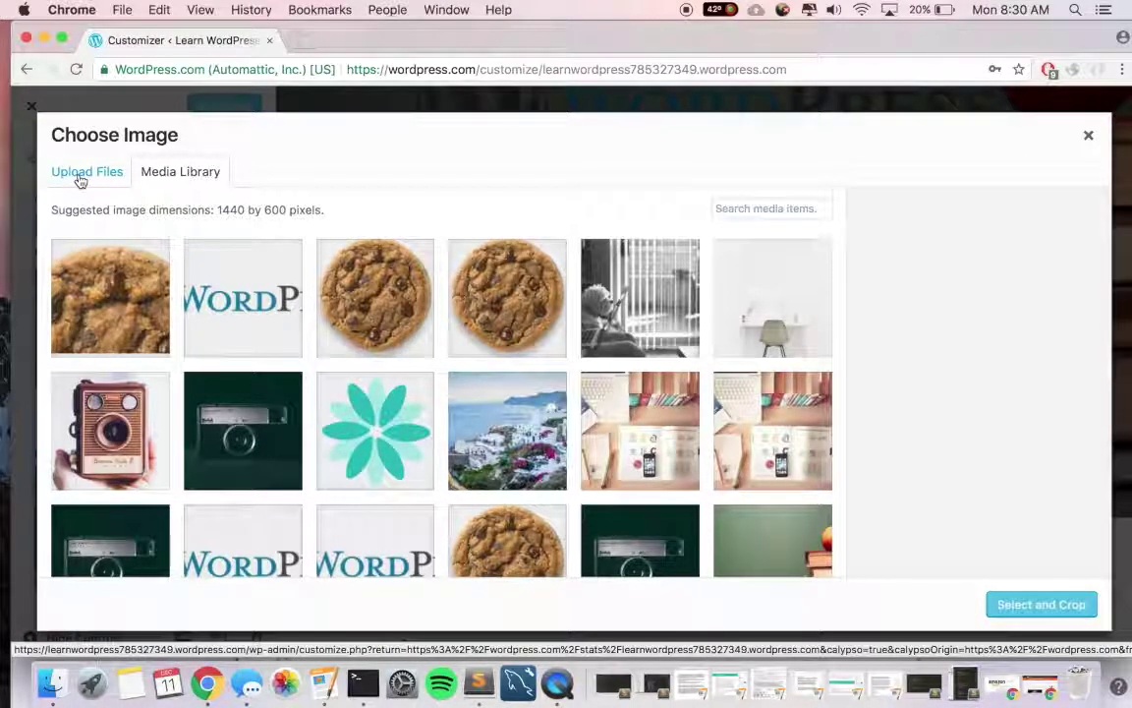
left_click(80, 177)
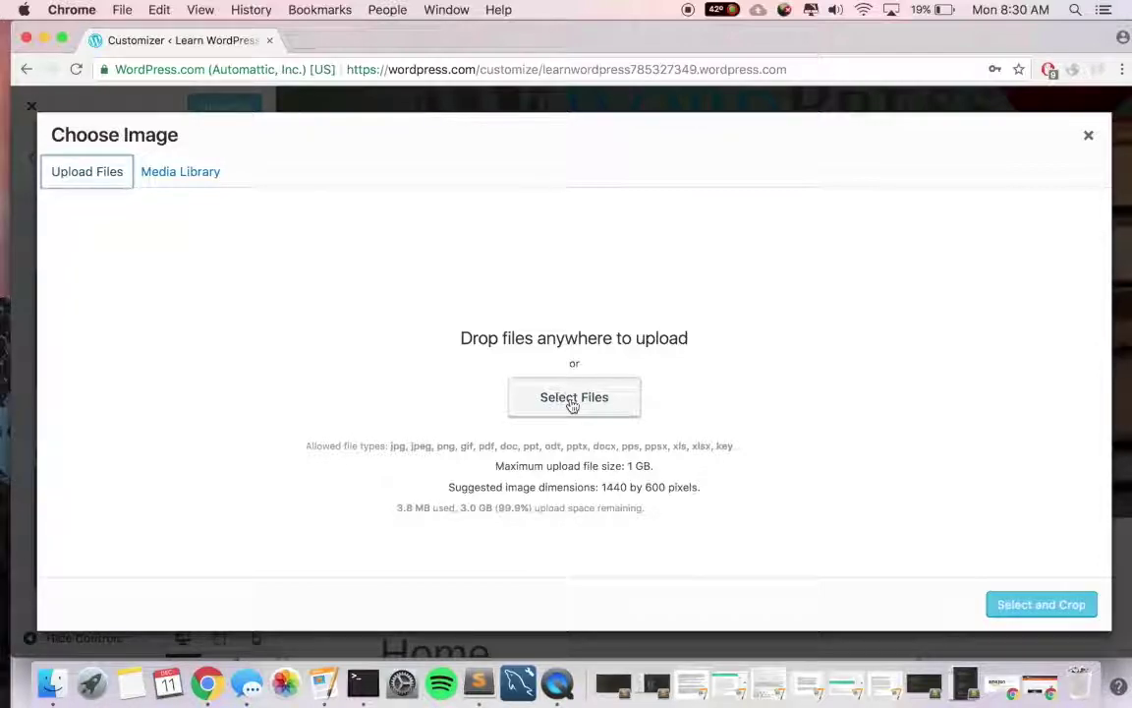
Search Google Images for cats in a new browser tab
left_click(302, 44)
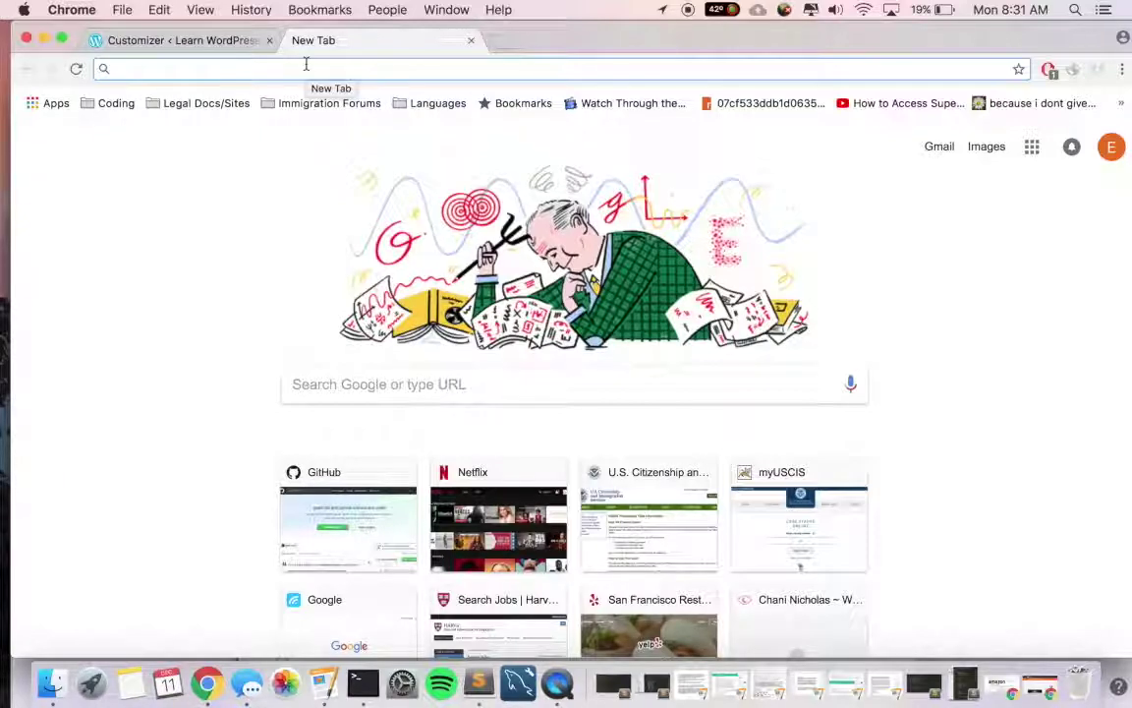
type("cats")
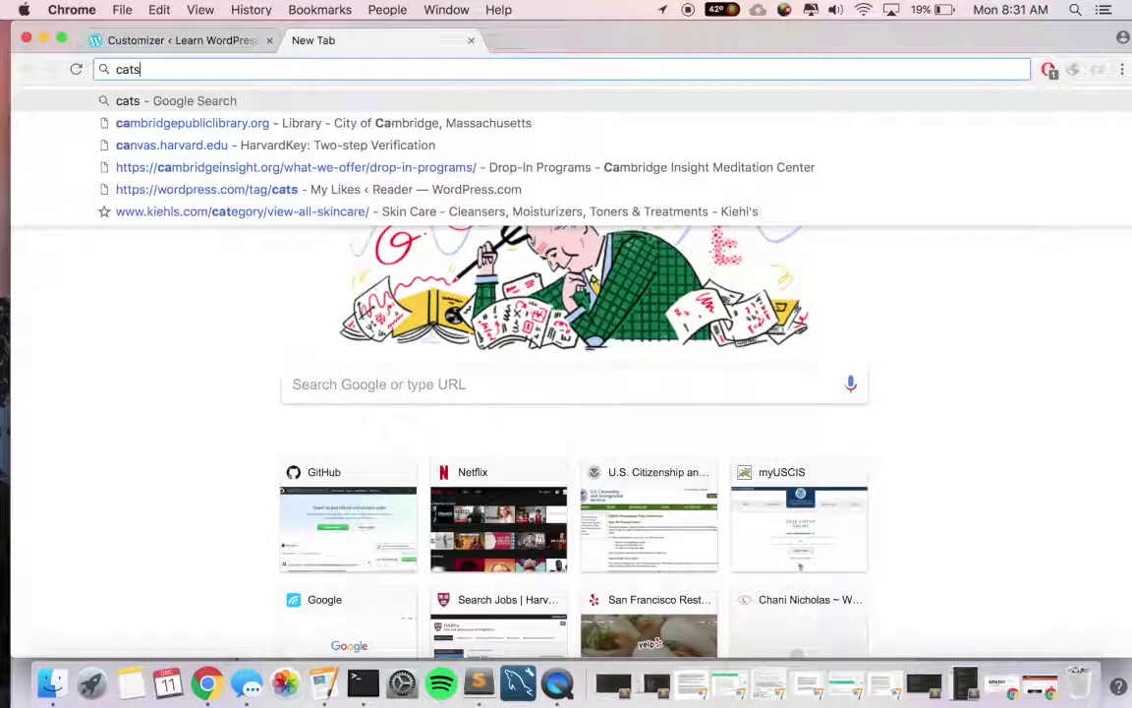
key("Return")
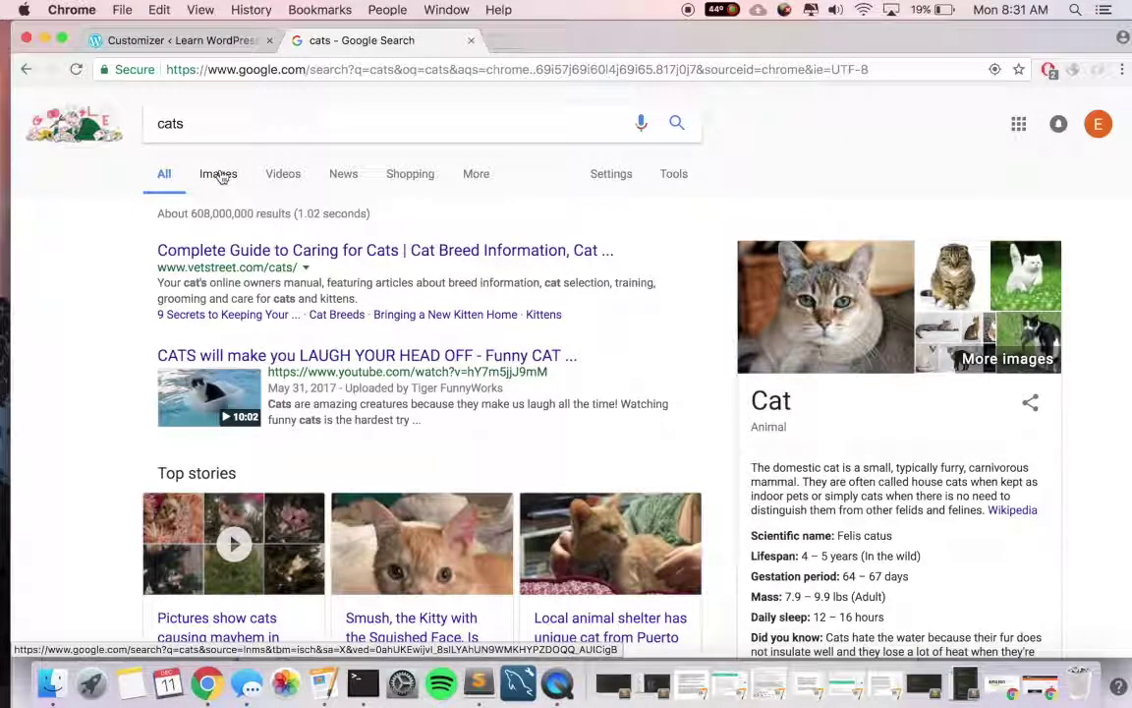
left_click(219, 175)
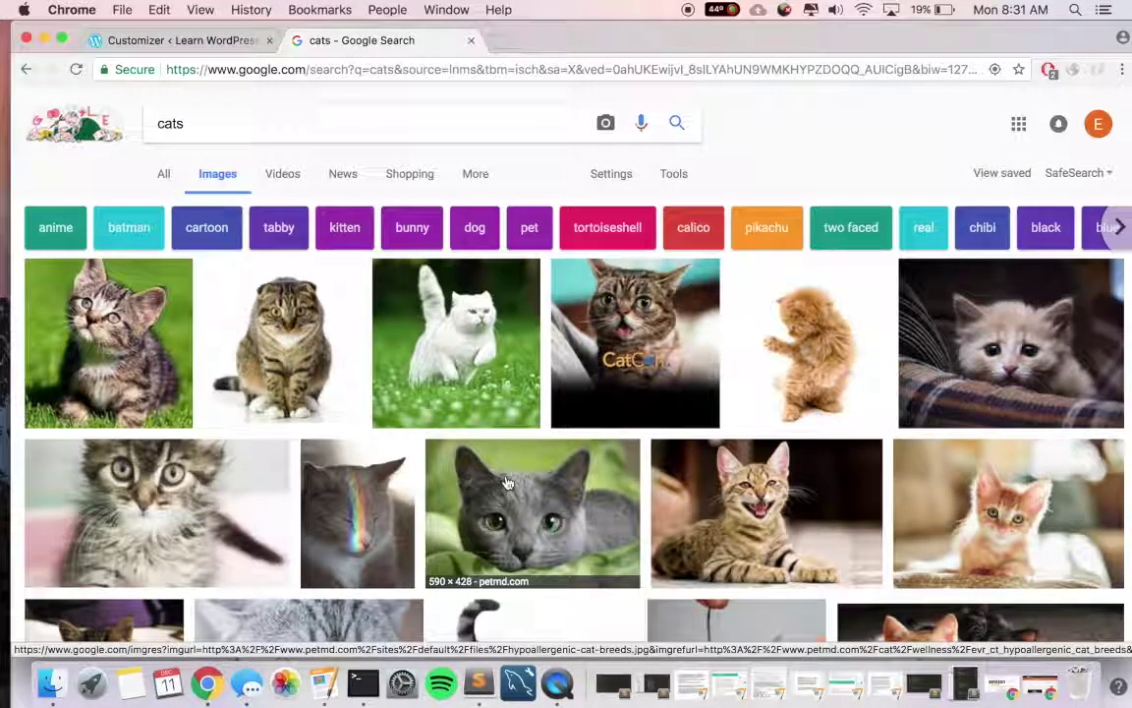
Open the picture of the cat with a rainbow on its face and save it to the Desktop as cats1
left_click(360, 512)
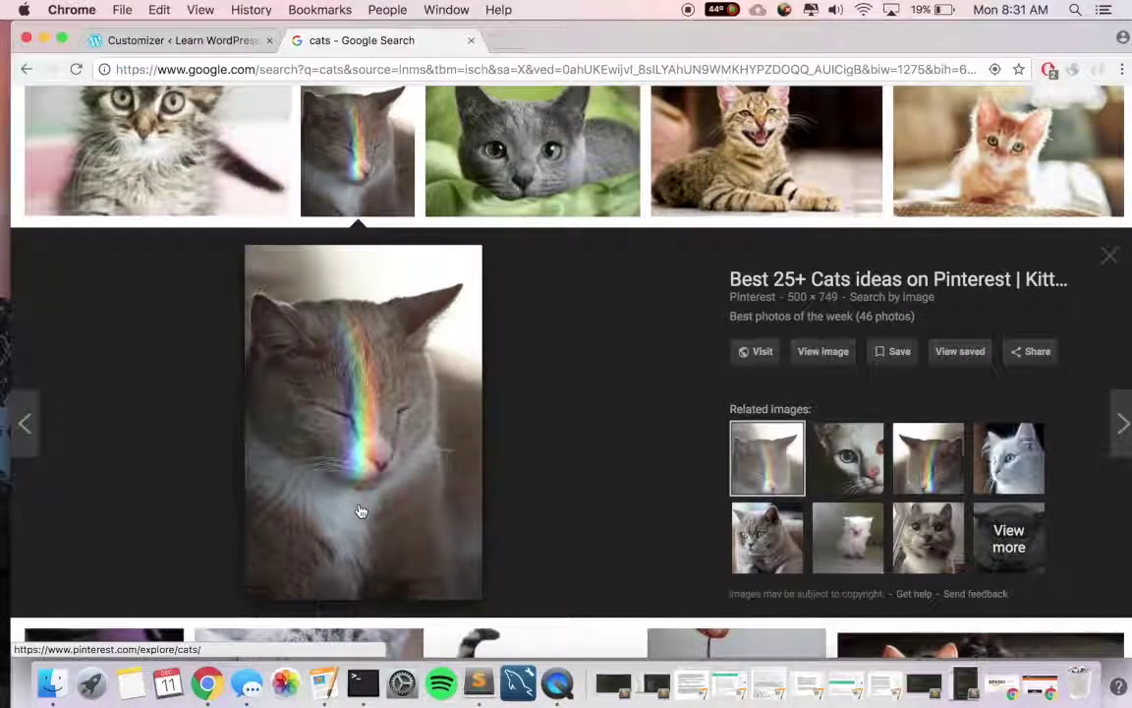
right_click(356, 386)
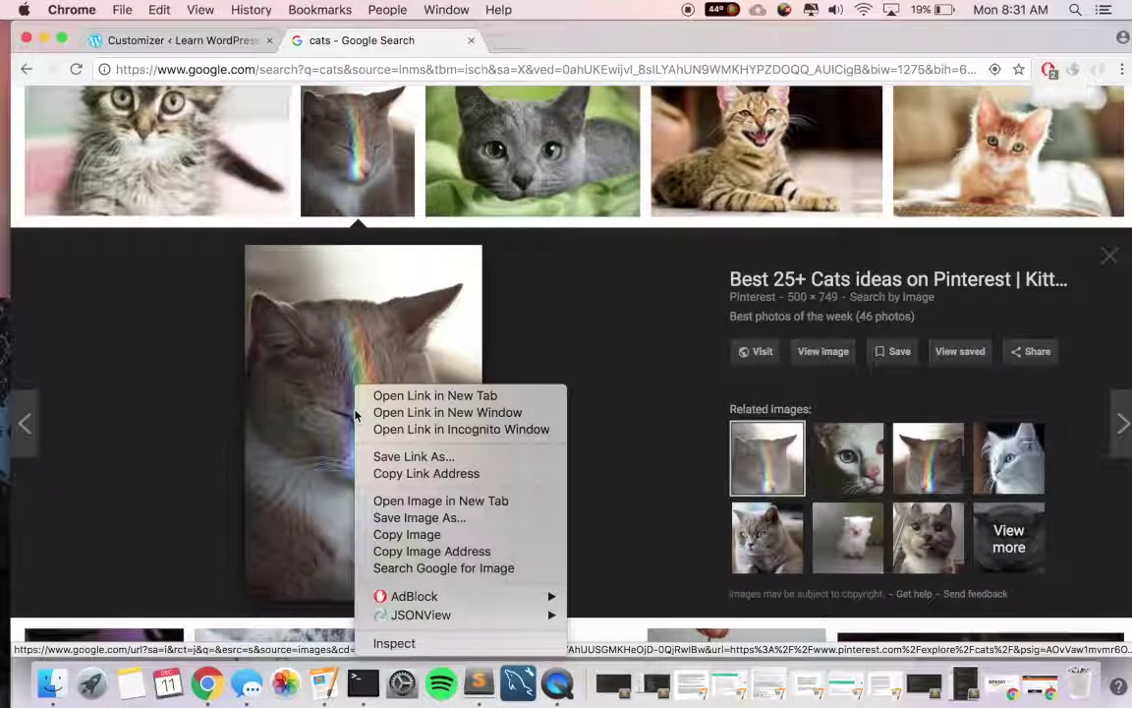
left_click(423, 518)
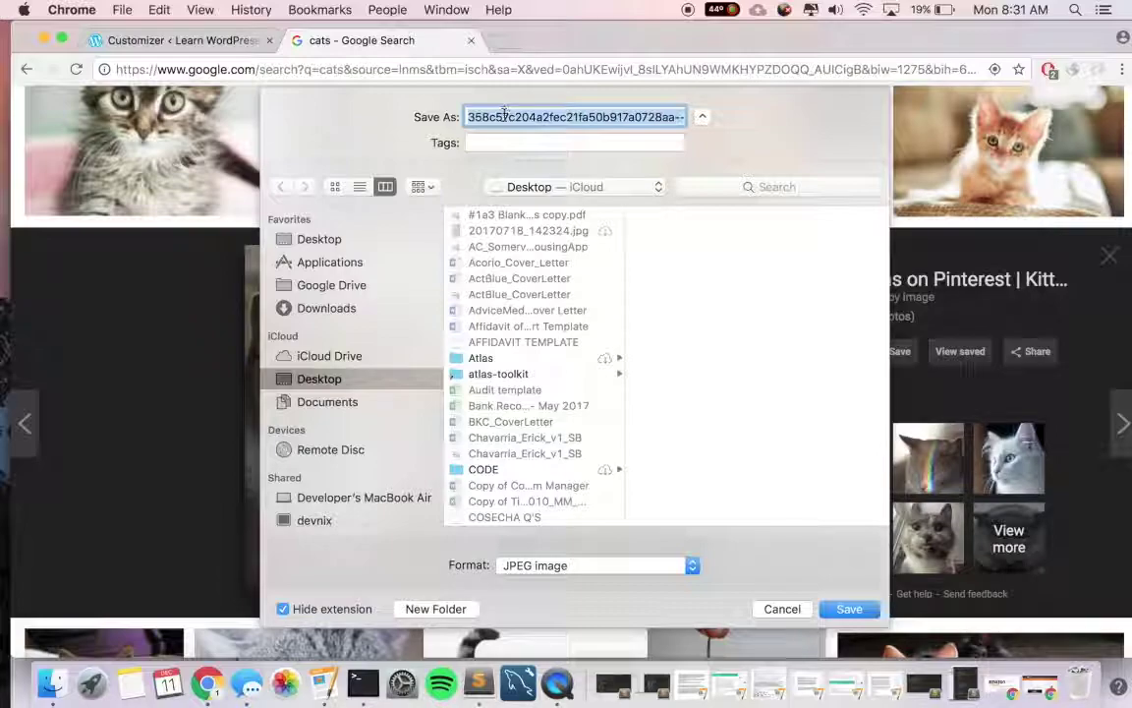
type("cats1")
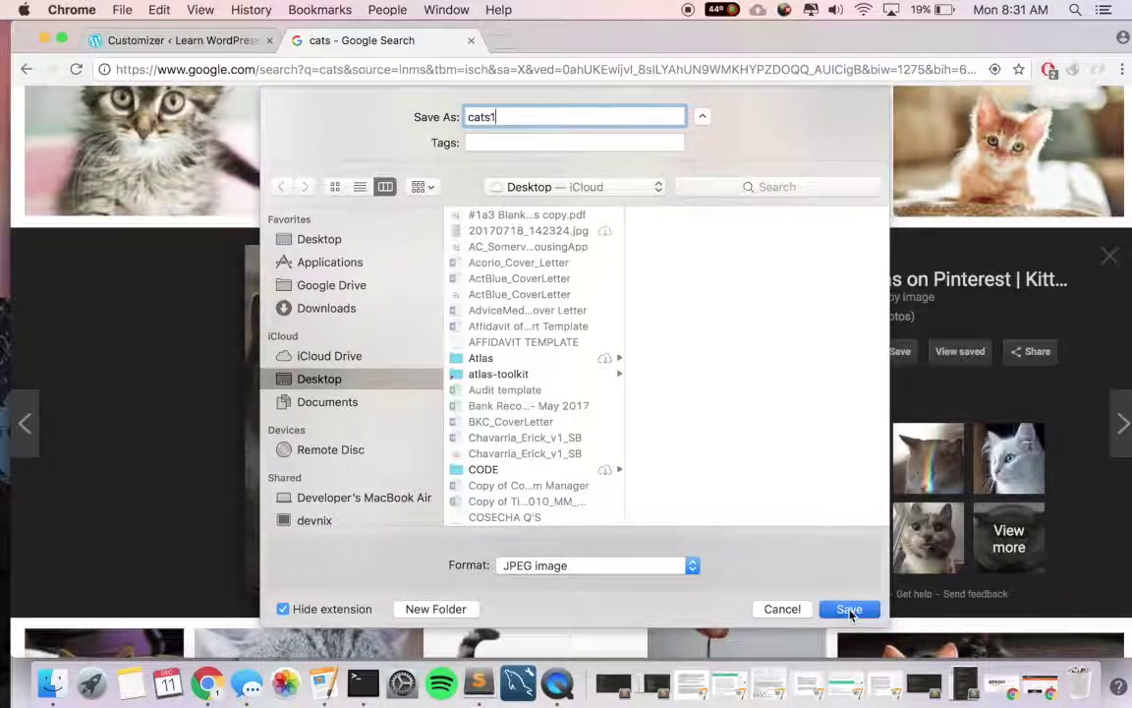
left_click(849, 609)
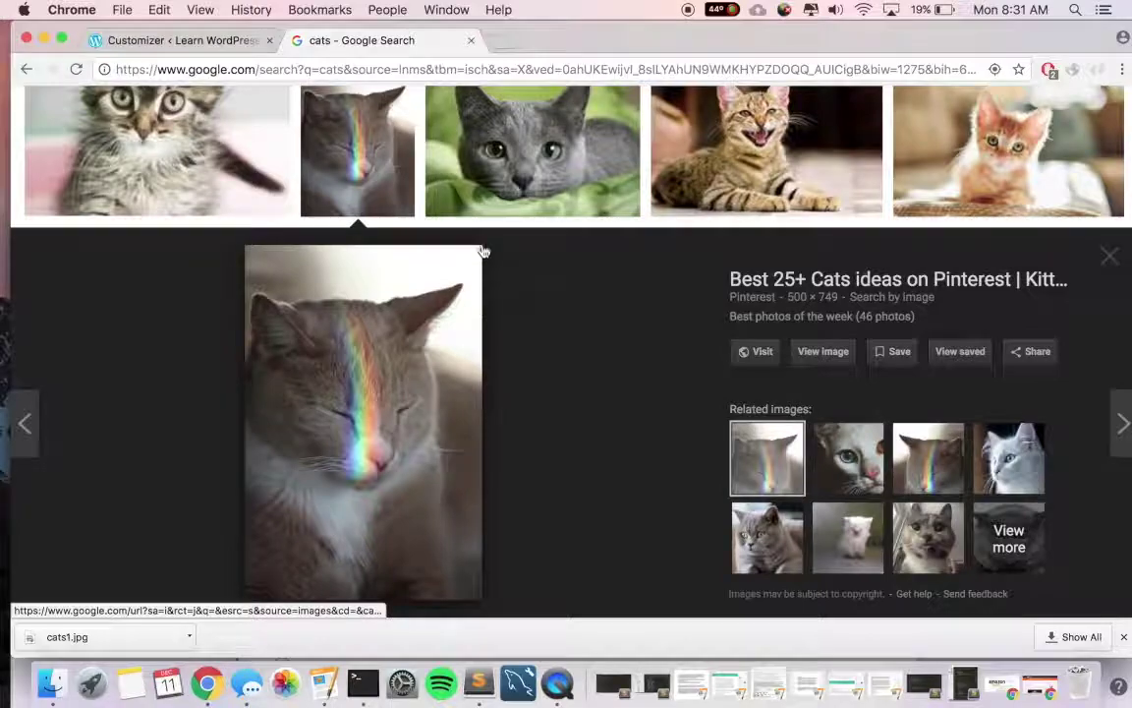
Return to the WordPress customizer and upload cats1.jpg from the Desktop to the media library
left_click(207, 45)
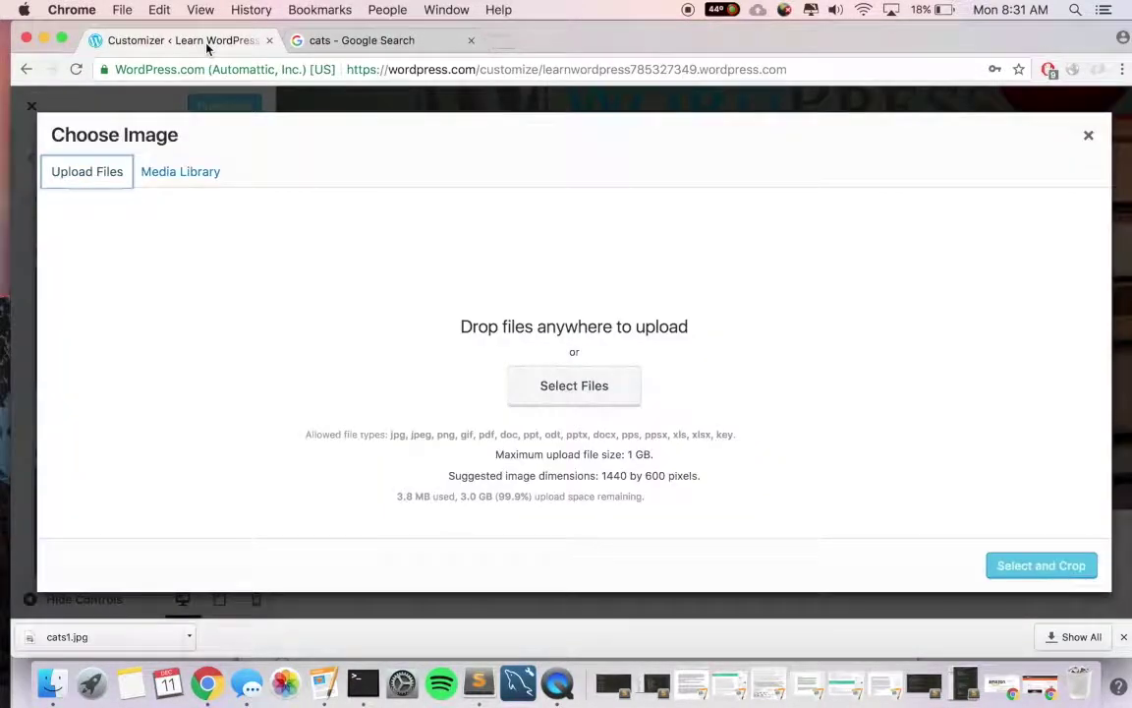
left_click(555, 391)
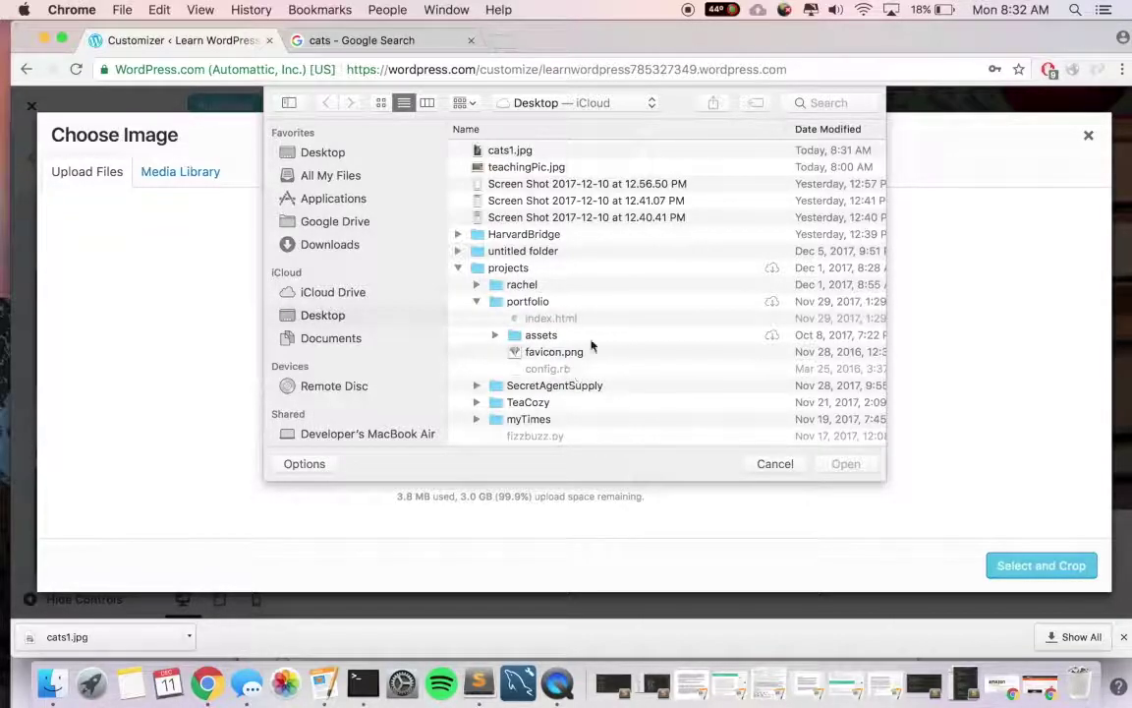
left_click(518, 150)
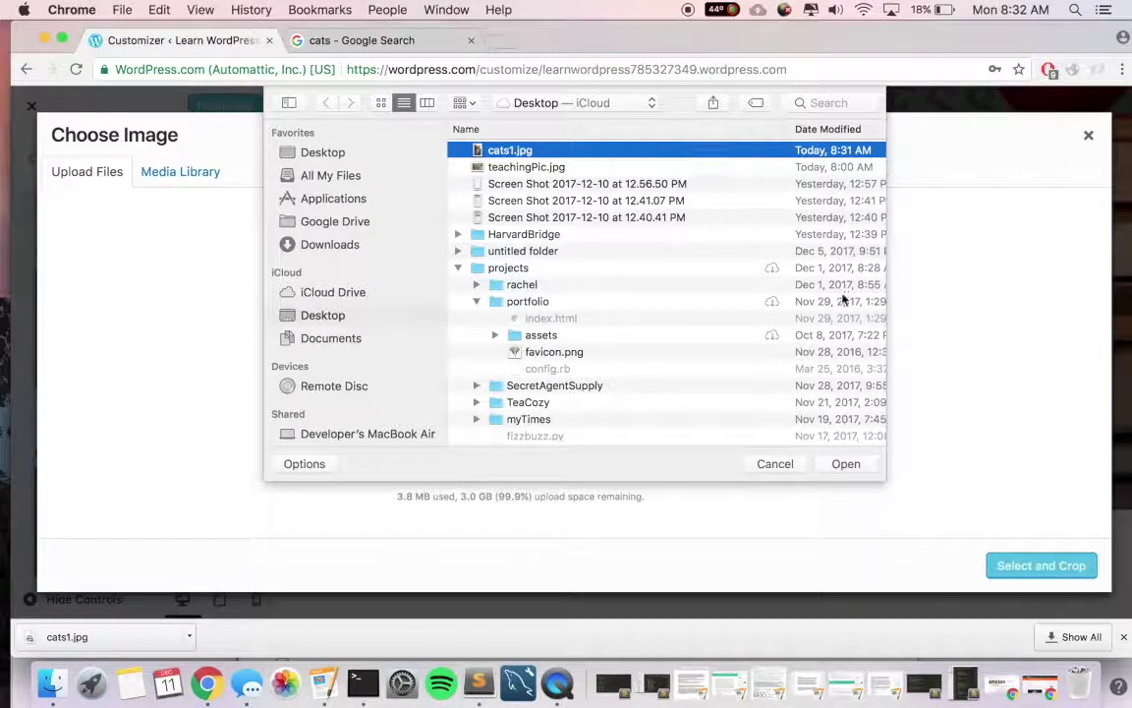
left_click(835, 469)
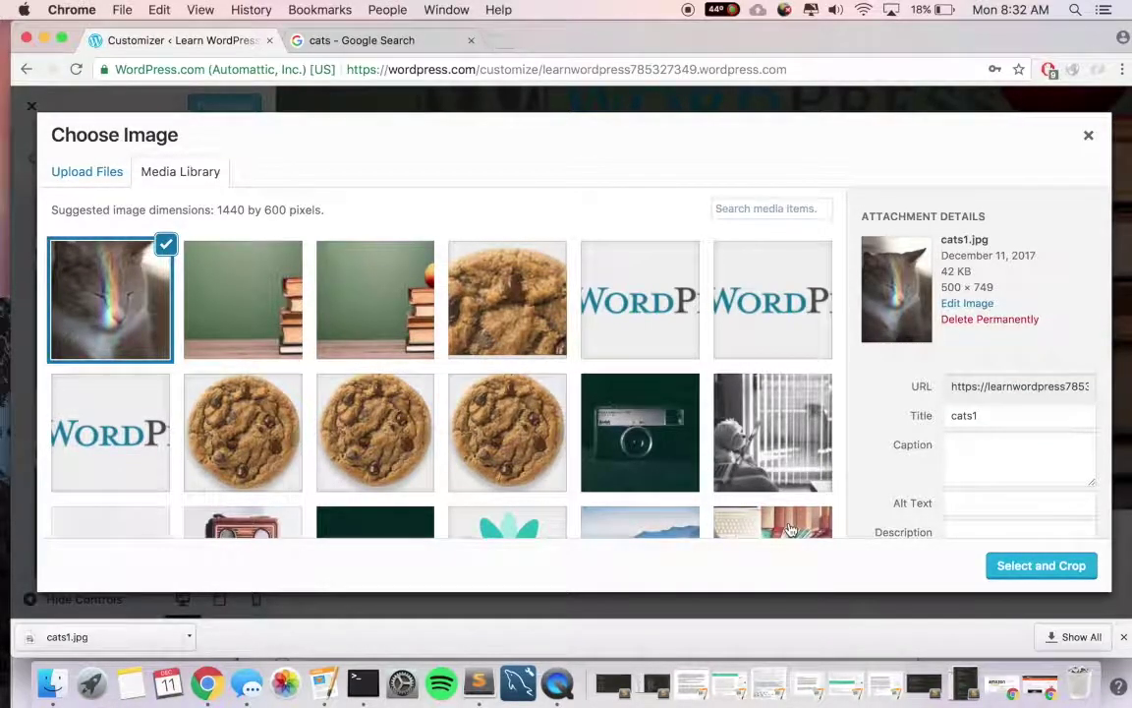
Crop cats1.jpg at full width from just above the ears to the chest, apply it as the header image and check the preview
left_click(1043, 566)
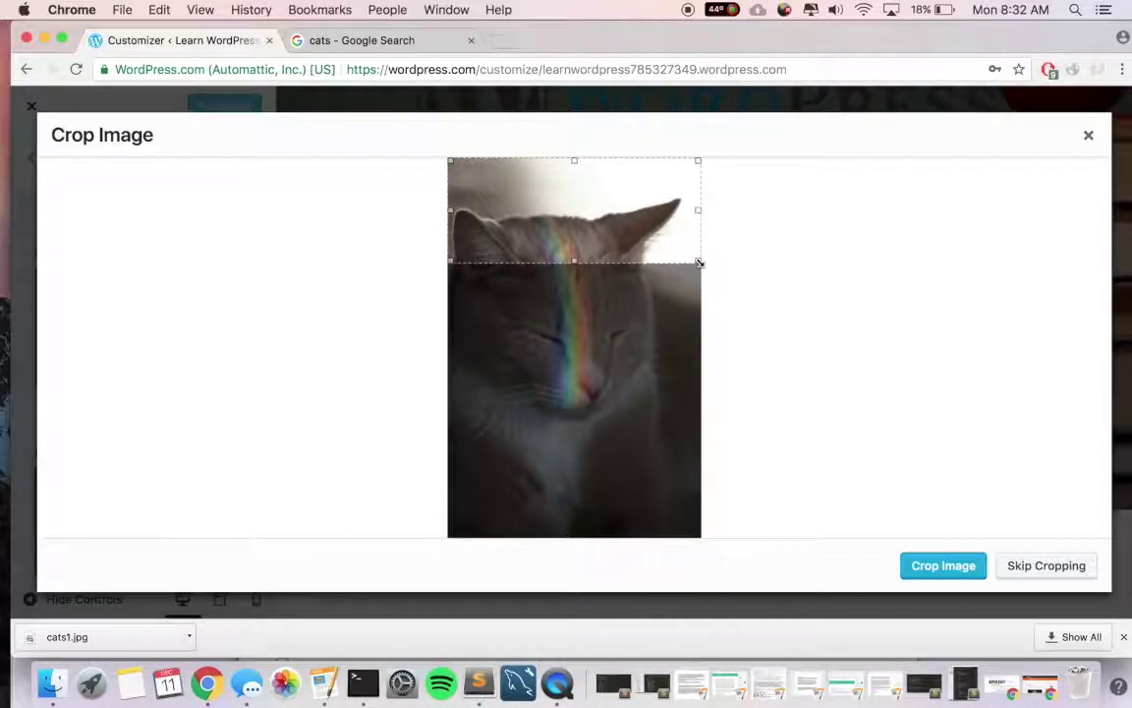
left_click_drag(700, 262, 706, 482)
left_click_drag(609, 337, 610, 351)
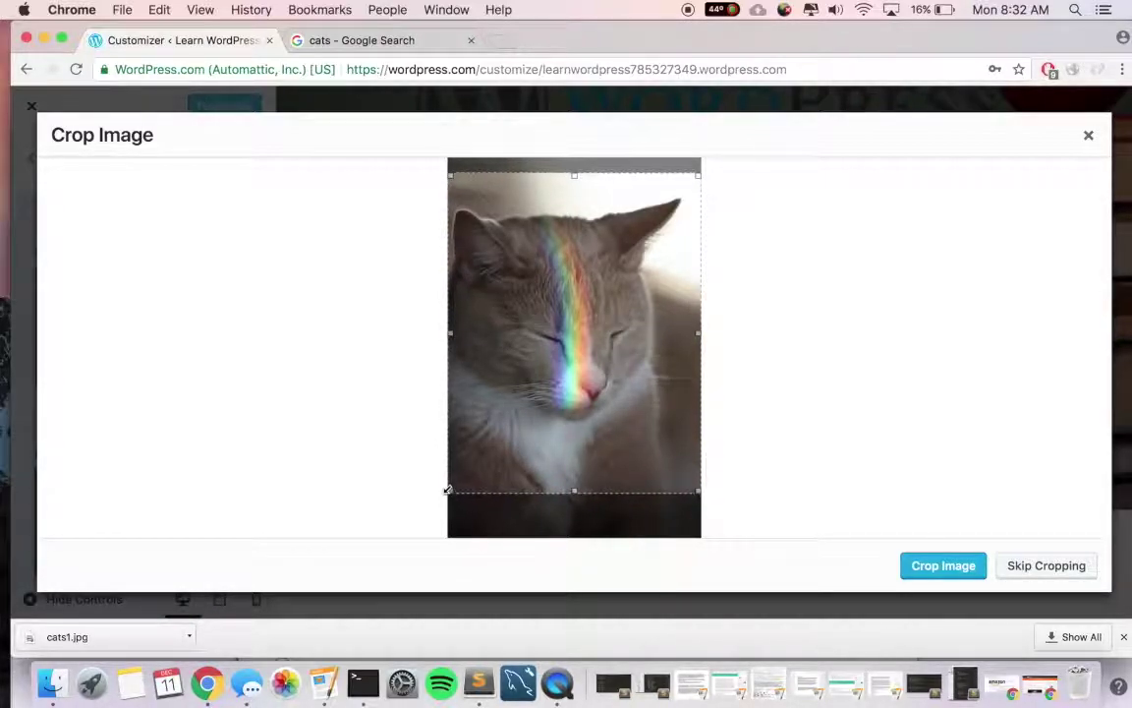
left_click_drag(574, 491, 577, 579)
left_click_drag(585, 503, 682, 444)
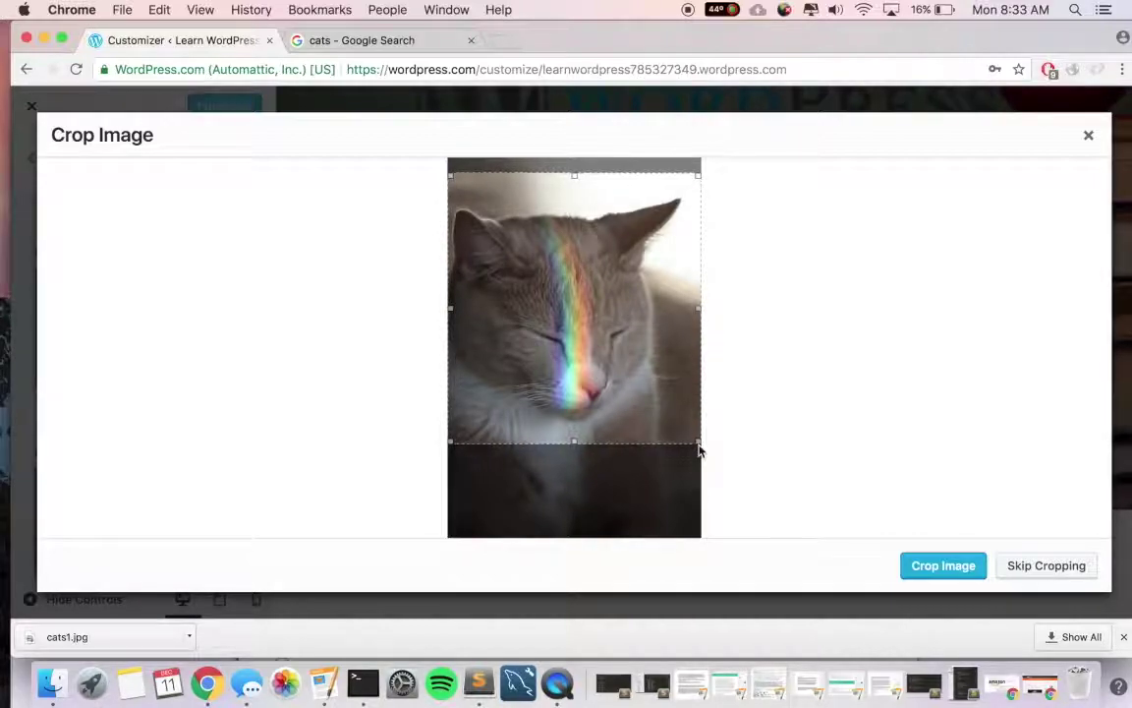
left_click_drag(699, 449, 738, 450)
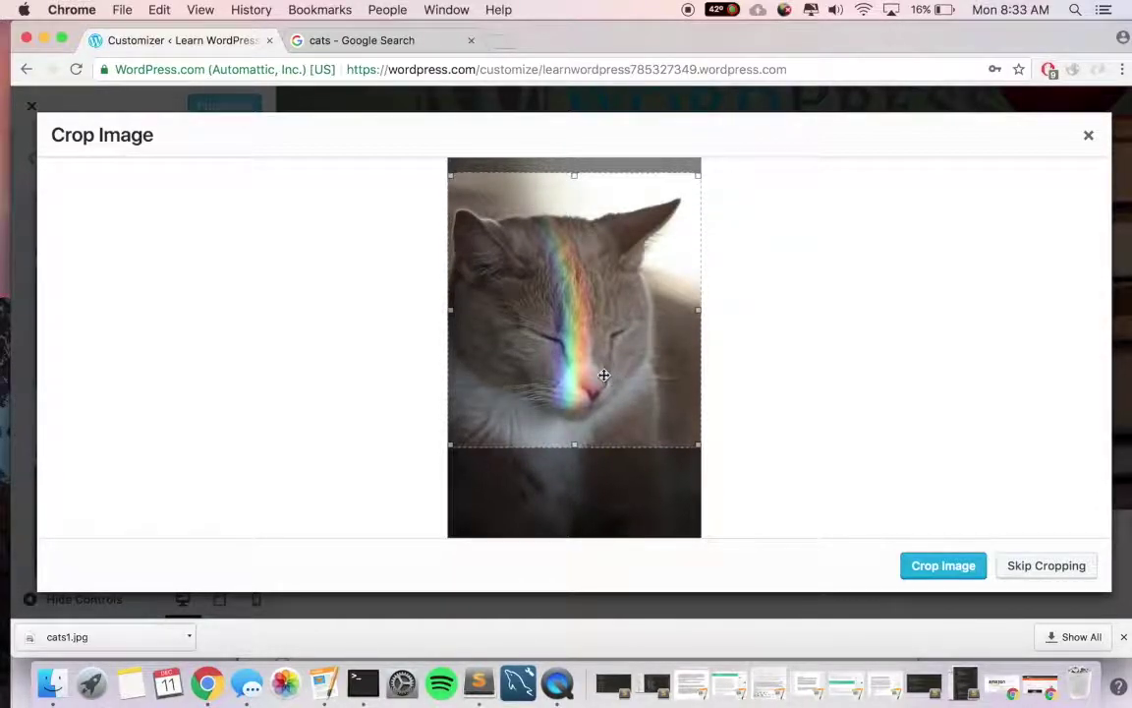
left_click_drag(592, 378, 592, 380)
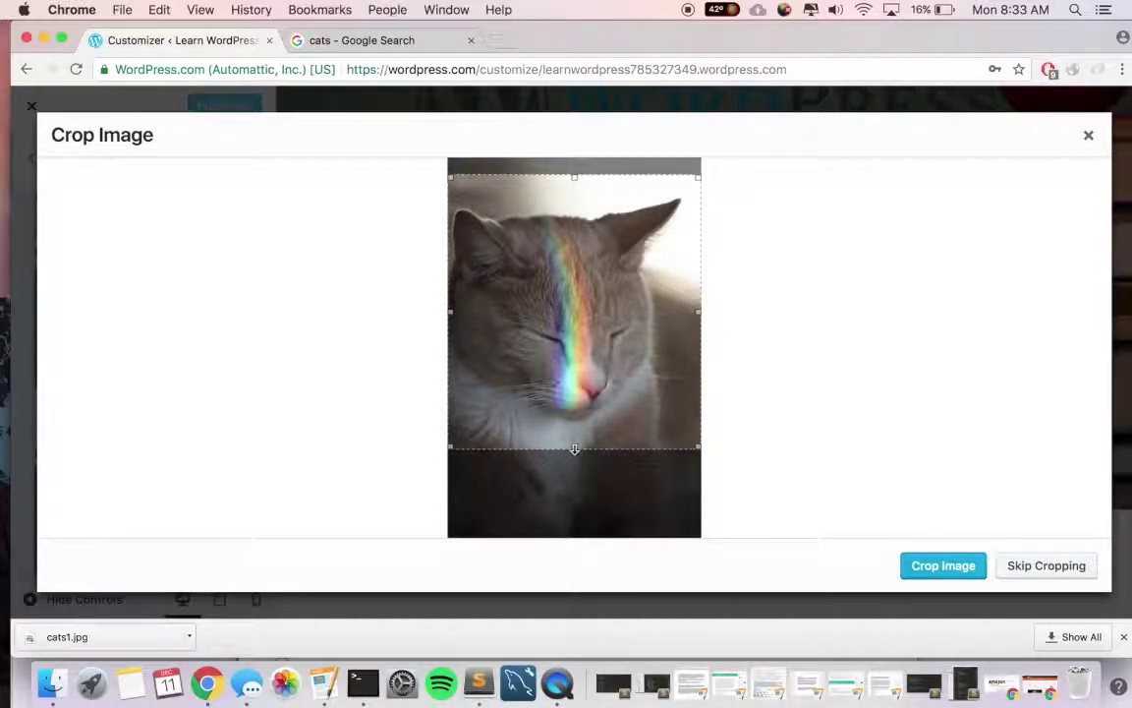
left_click_drag(576, 449, 579, 492)
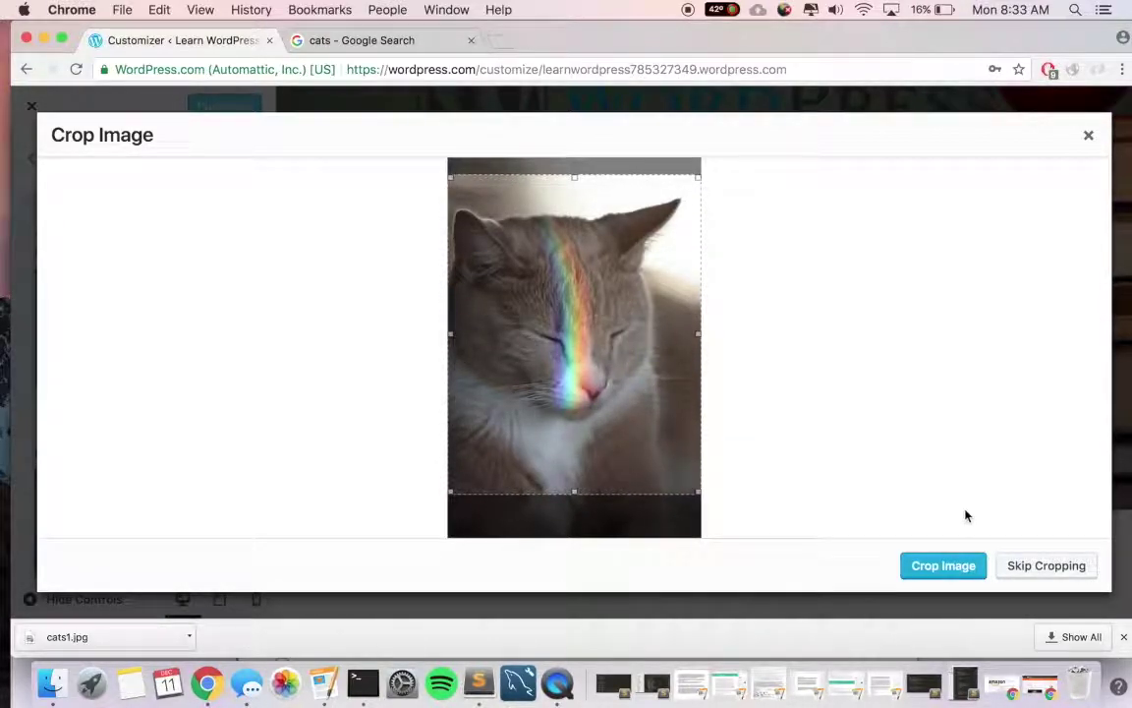
left_click(938, 570)
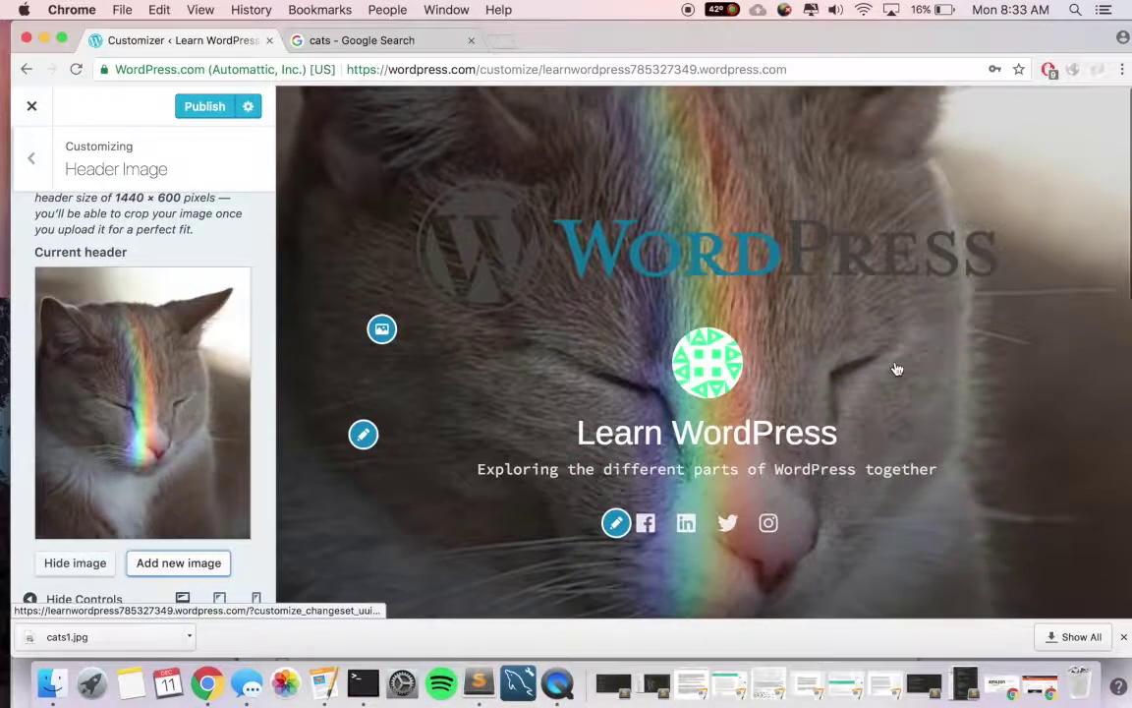
scroll(895, 368, "down", 3)
scroll(895, 369, "down", 2)
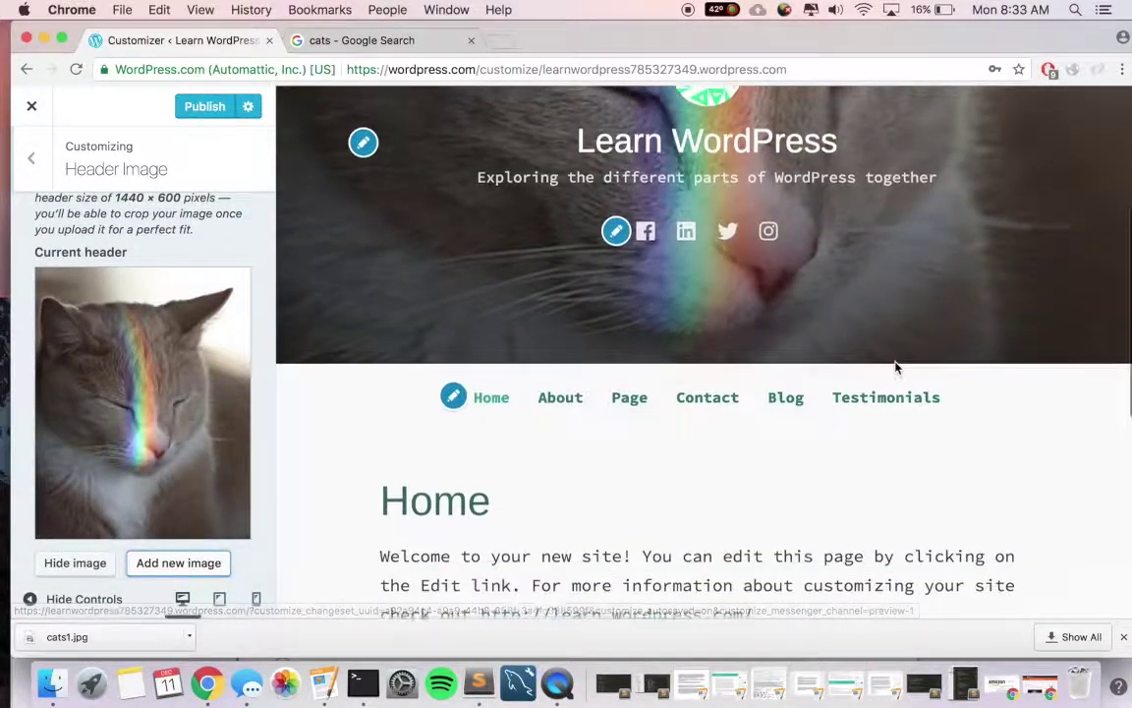
scroll(896, 369, "up", 4)
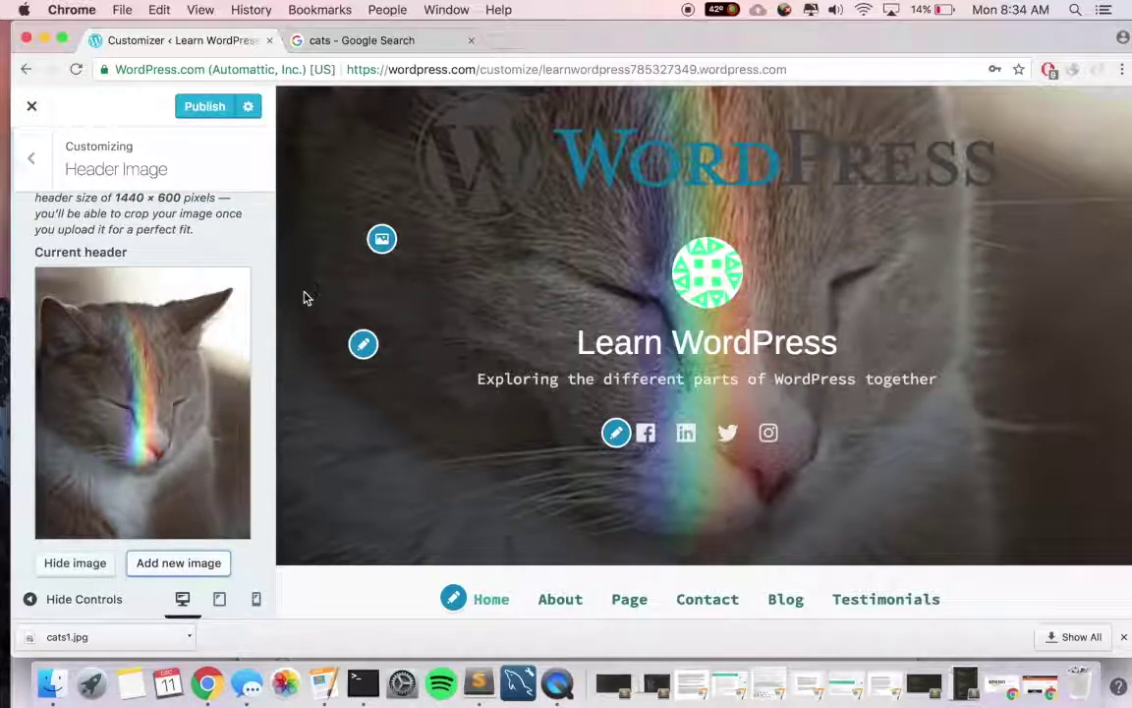
Upload teachingPic.jpg from the Desktop to the media library as a new header image
scroll(203, 543, "down", 3)
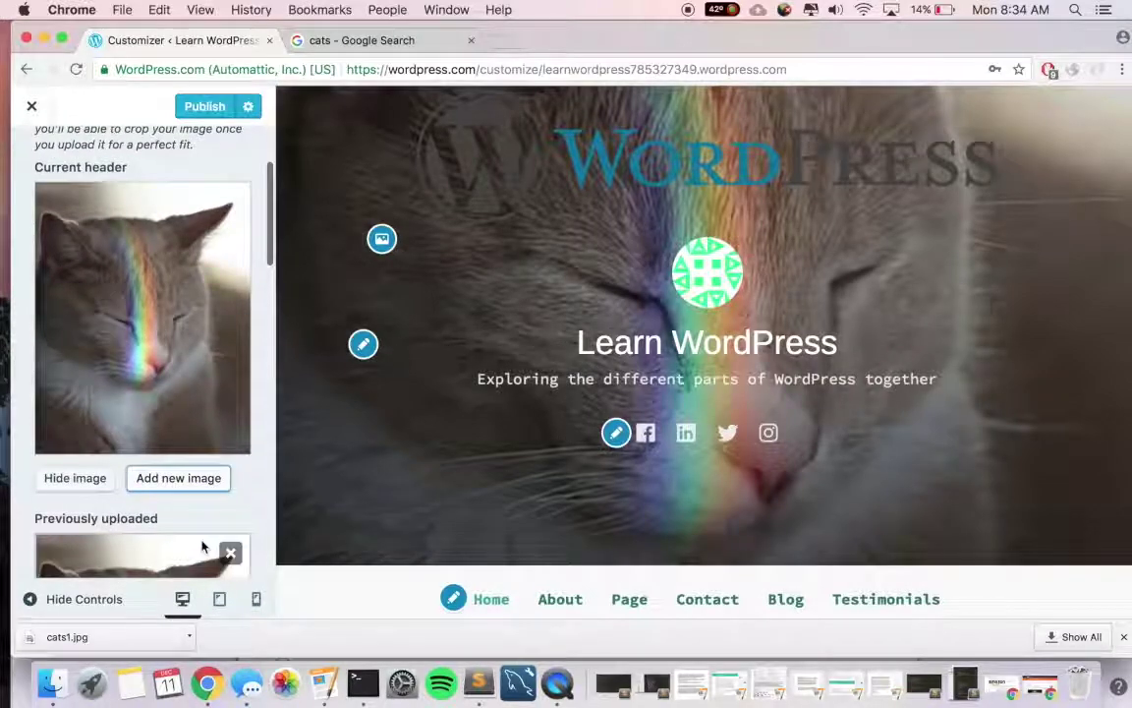
left_click(195, 480)
scroll(577, 483, "down", 2)
scroll(578, 481, "up", 2)
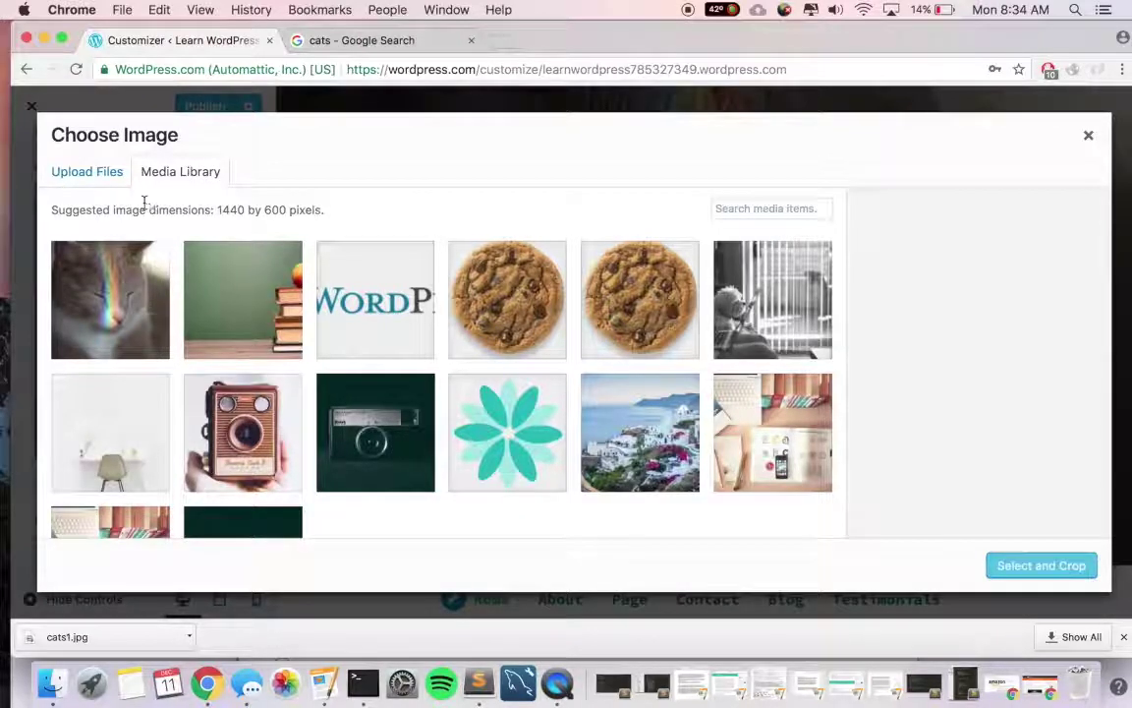
left_click(86, 175)
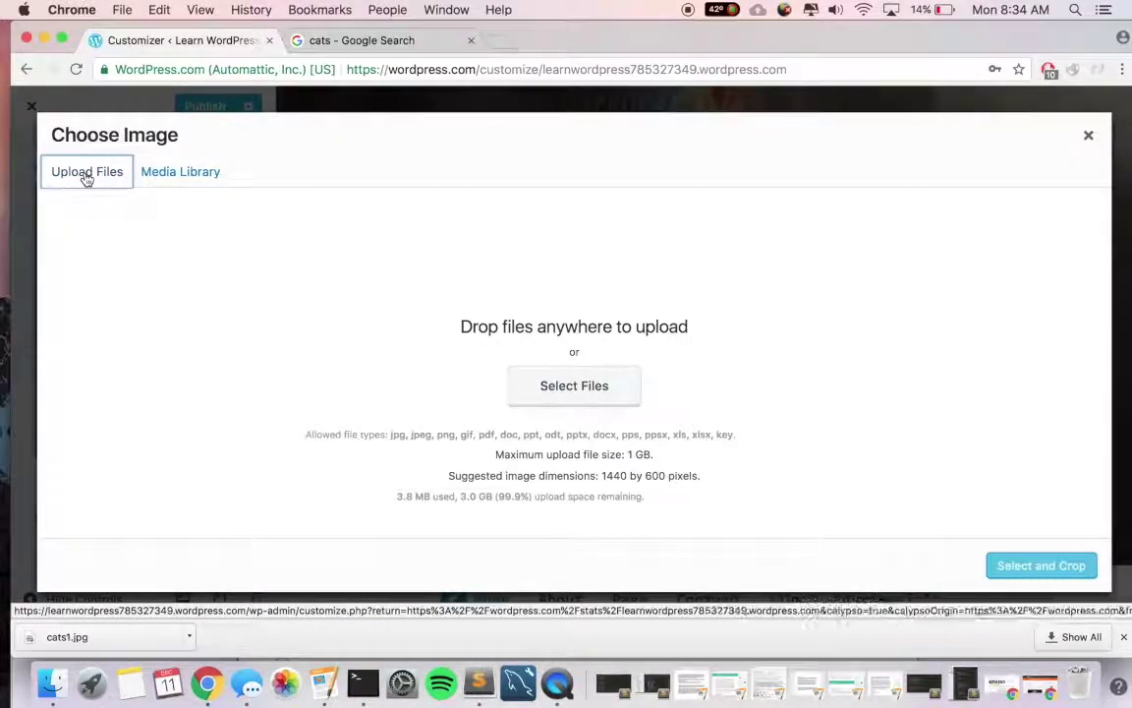
left_click(564, 395)
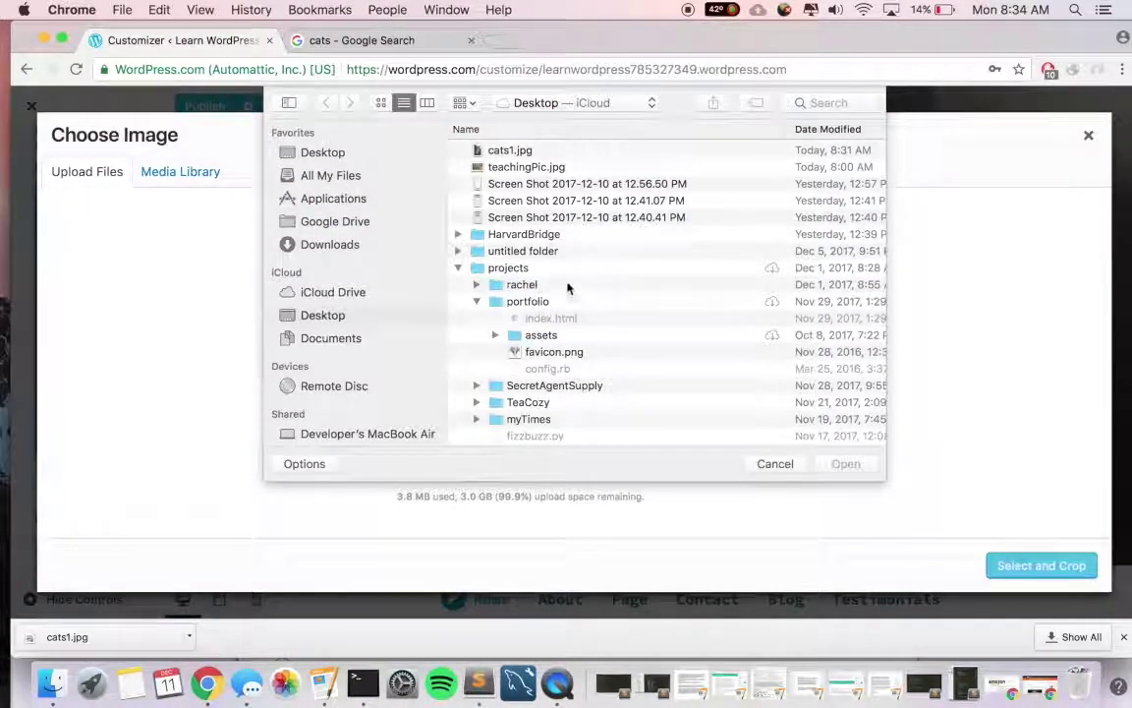
left_click(512, 169)
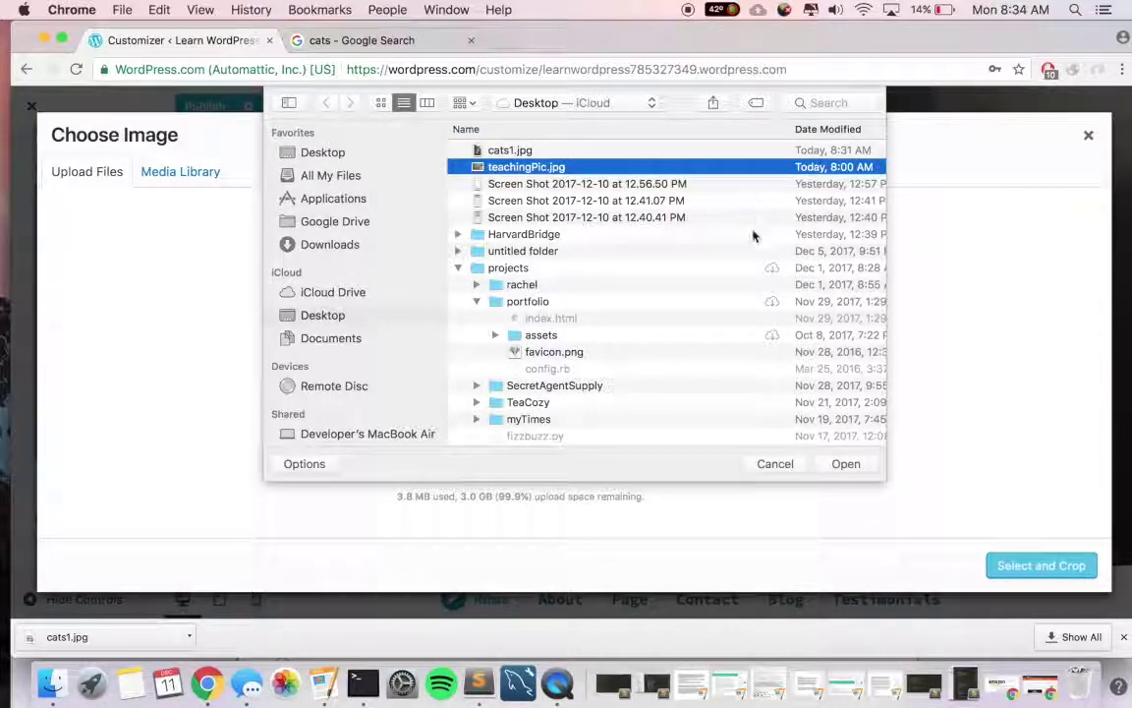
left_click(841, 470)
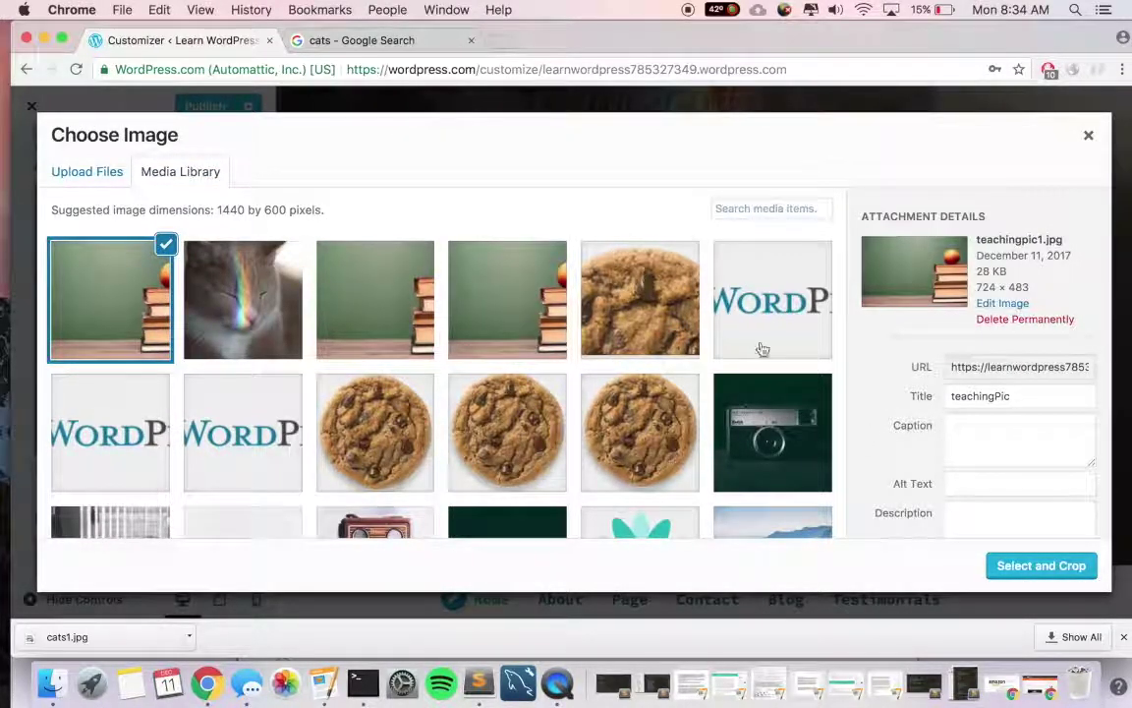
Crop teachingPic.jpg at full width from just above the apple to below the books, apply it as the header image and check the preview
left_click(1022, 566)
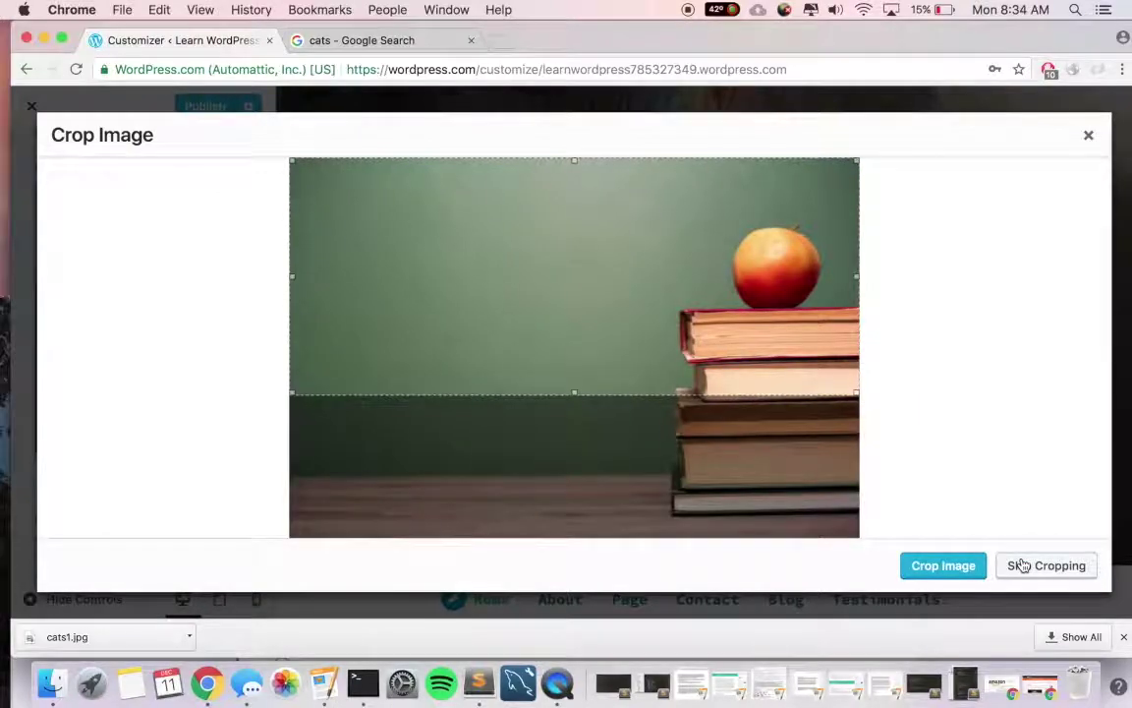
left_click_drag(622, 309, 633, 369)
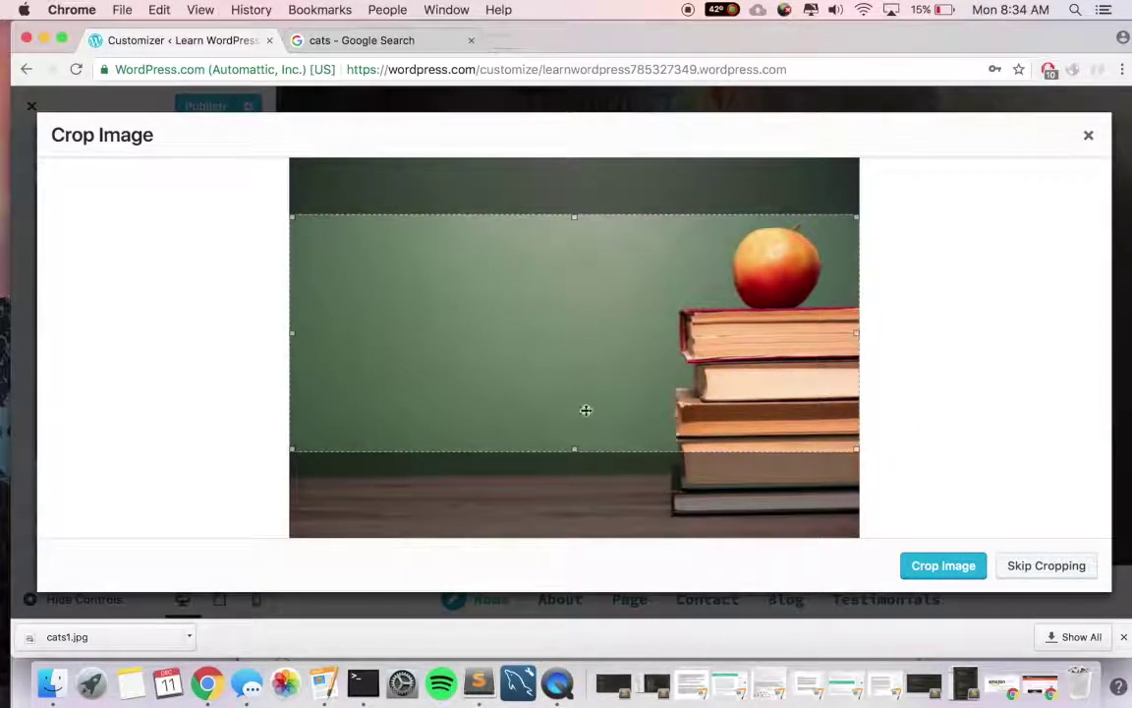
left_click_drag(575, 453, 574, 532)
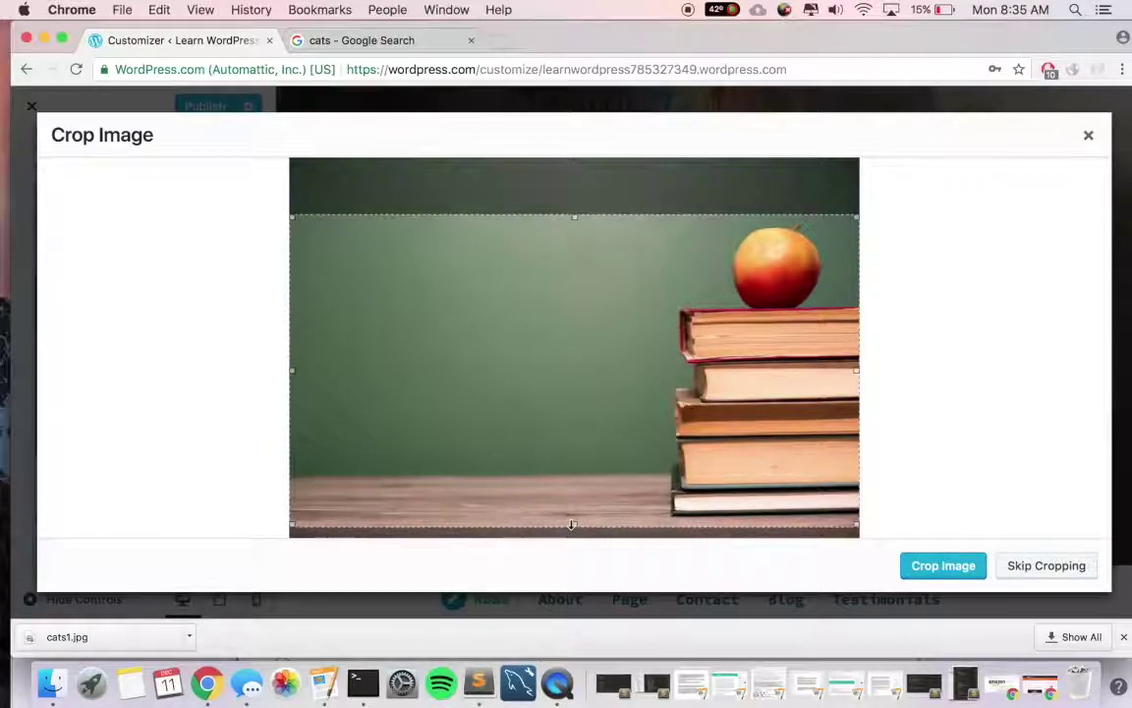
left_click_drag(573, 526, 574, 532)
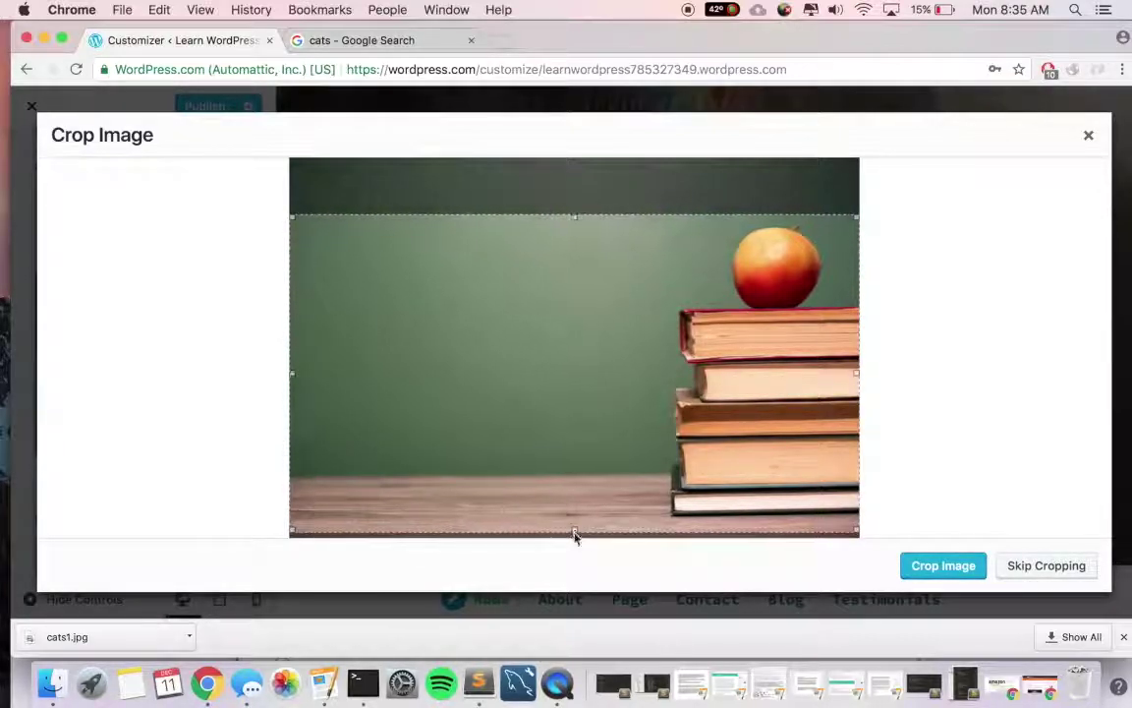
left_click(944, 567)
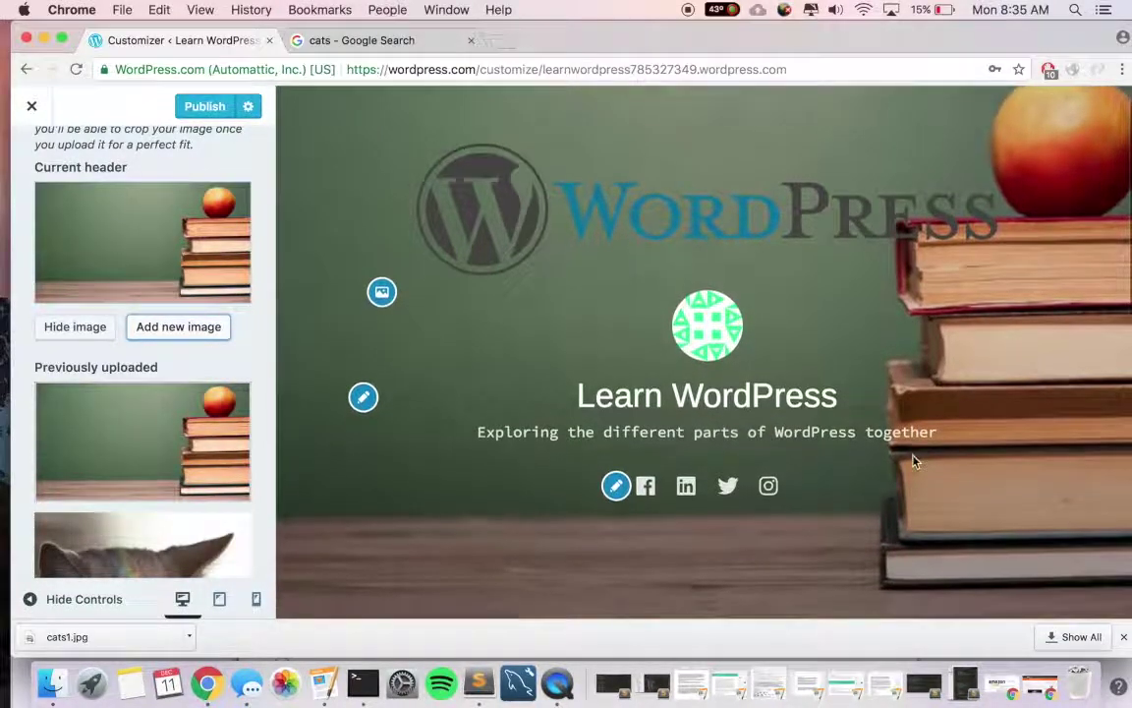
scroll(912, 460, "down", 5)
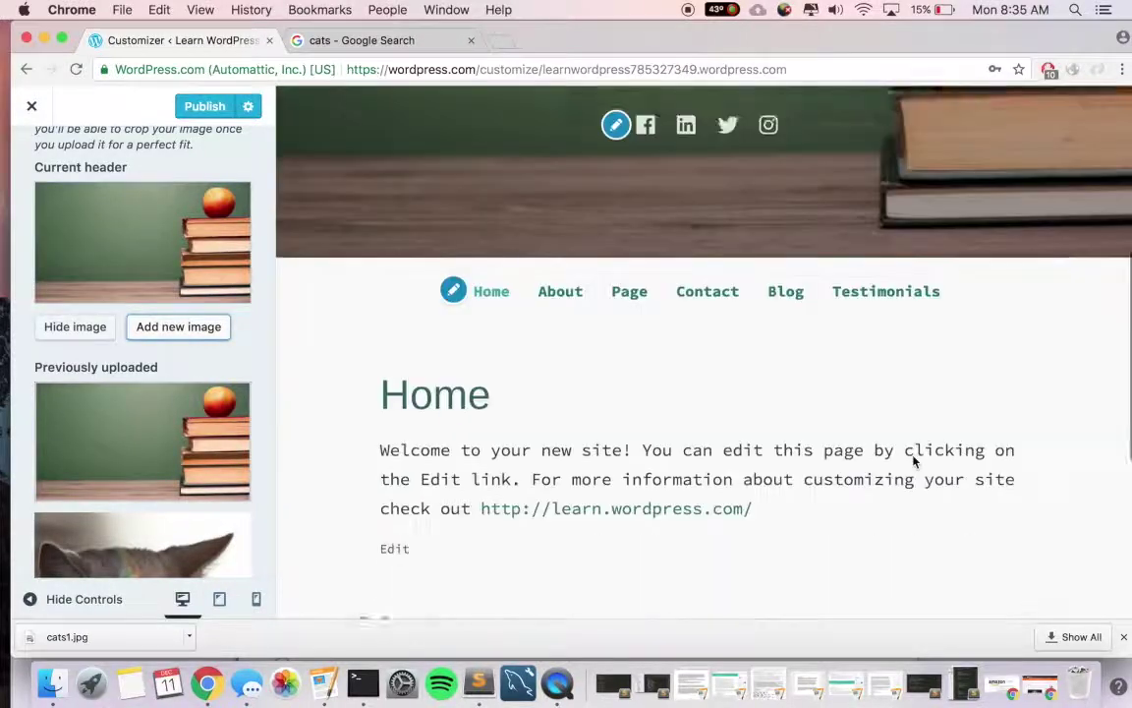
scroll(912, 460, "down", 1)
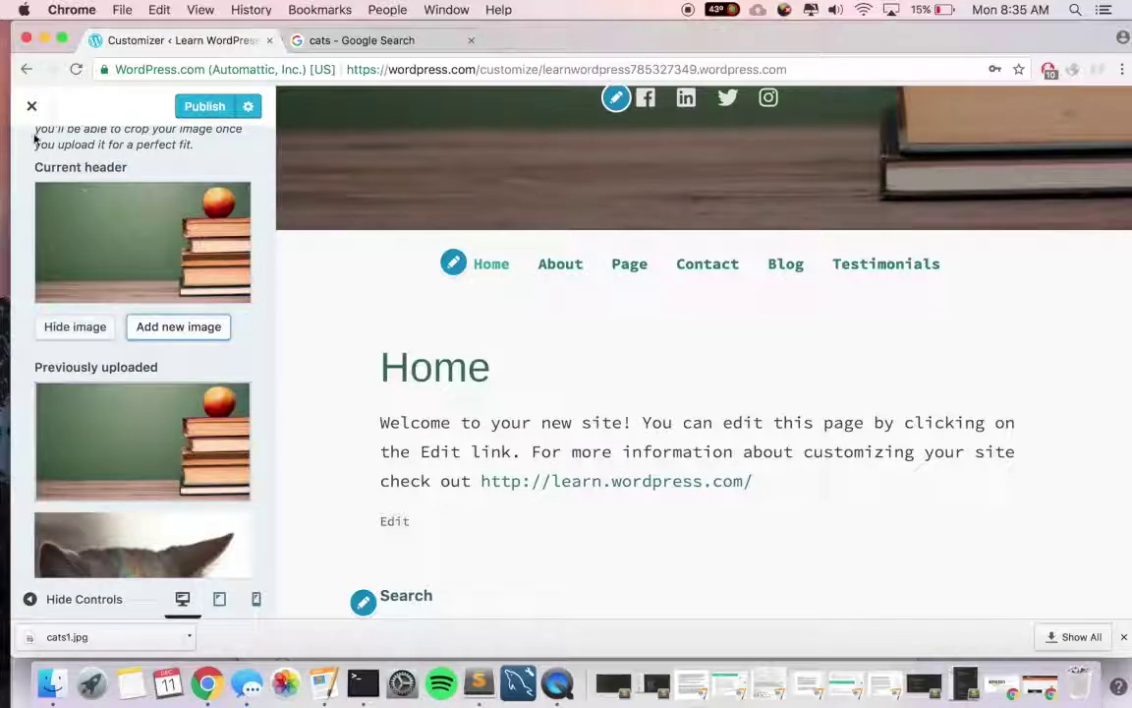
Leave the customizer and discard the unpublished header changes
scroll(108, 334, "up", 3)
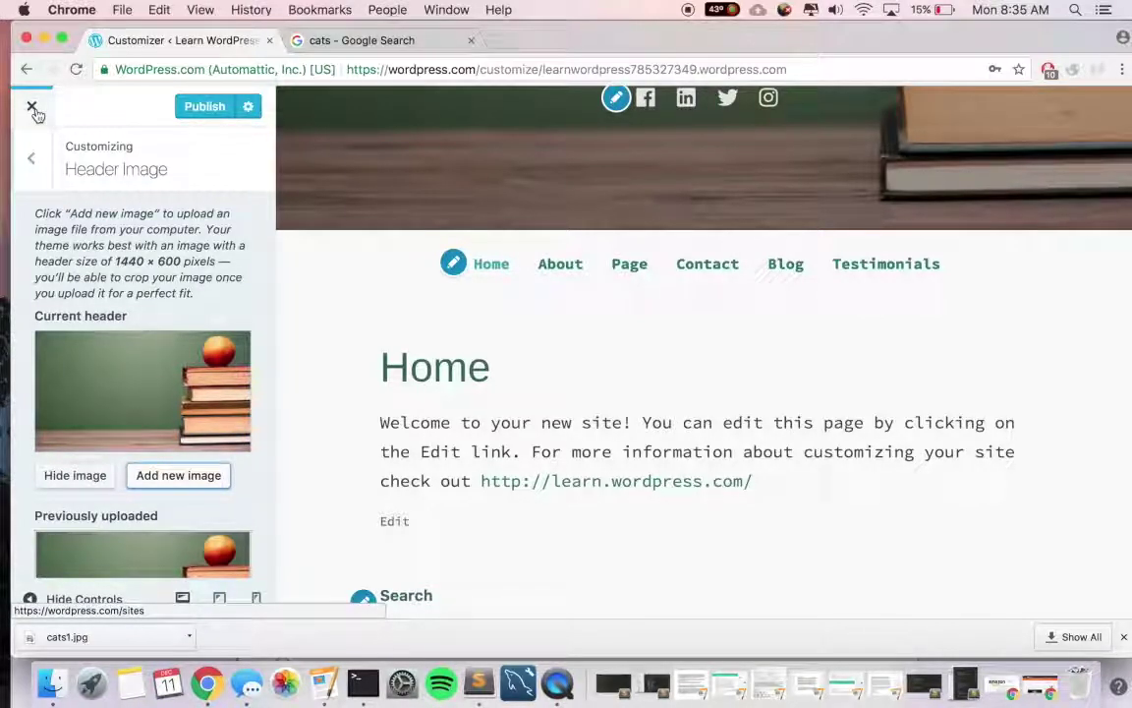
left_click(32, 110)
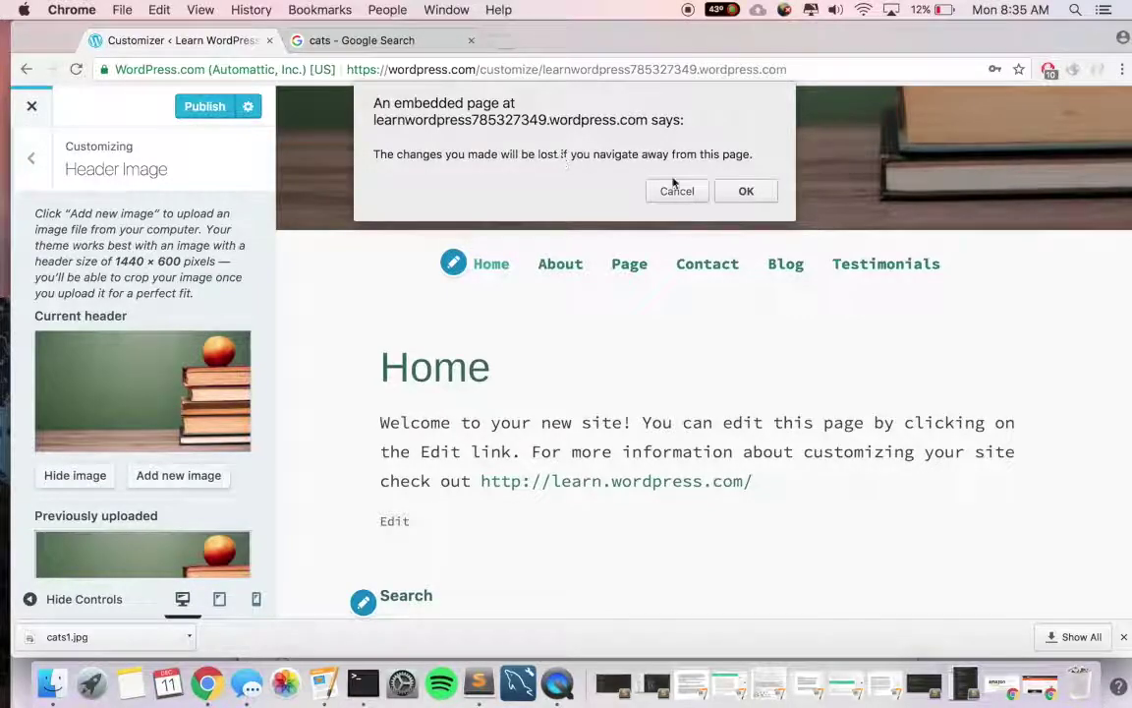
left_click(747, 191)
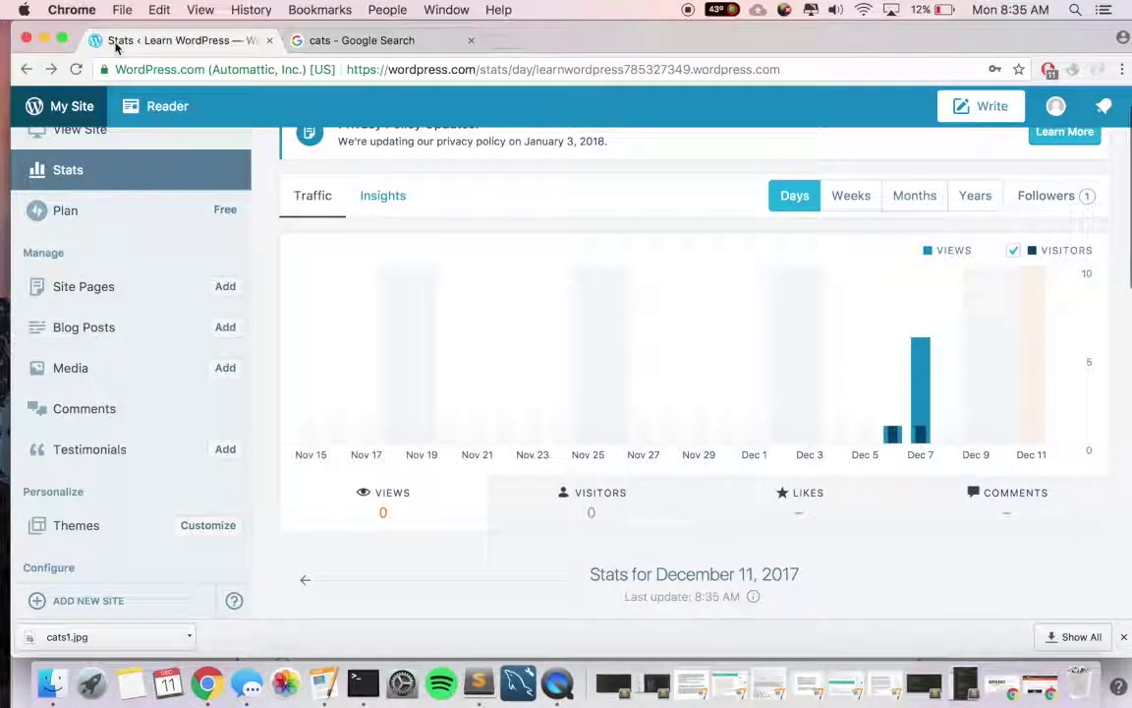
Reopen the customizer's Header Image settings and start adding a new image by file upload
scroll(158, 338, "down", 2)
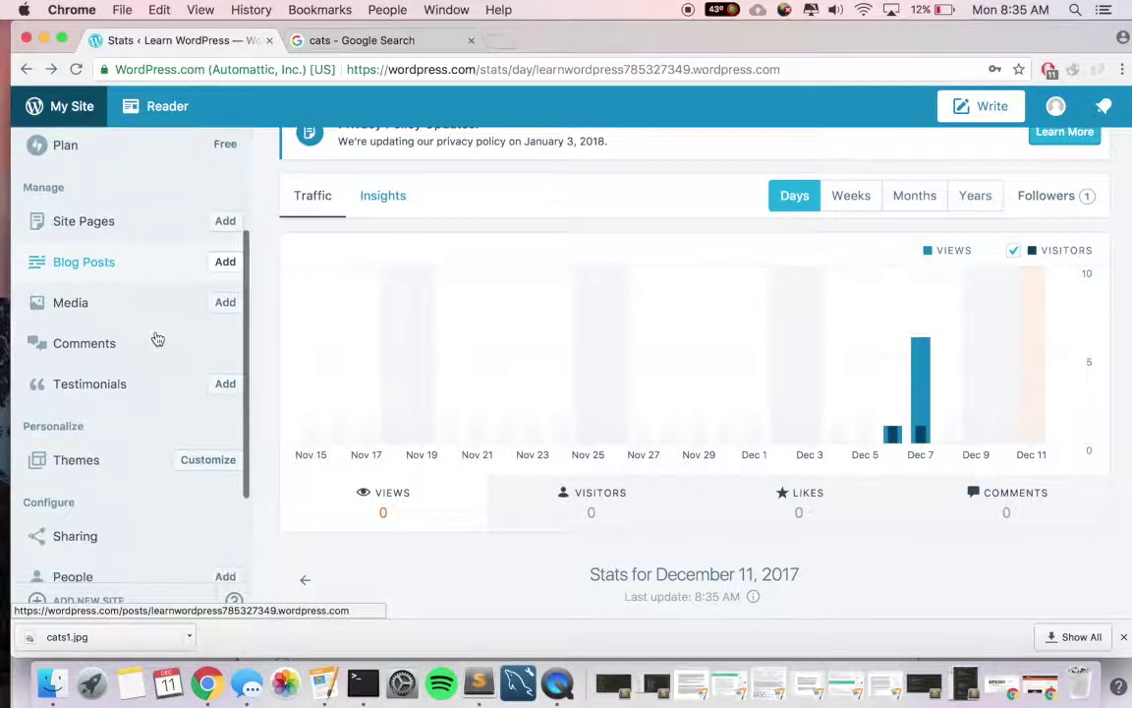
left_click(196, 464)
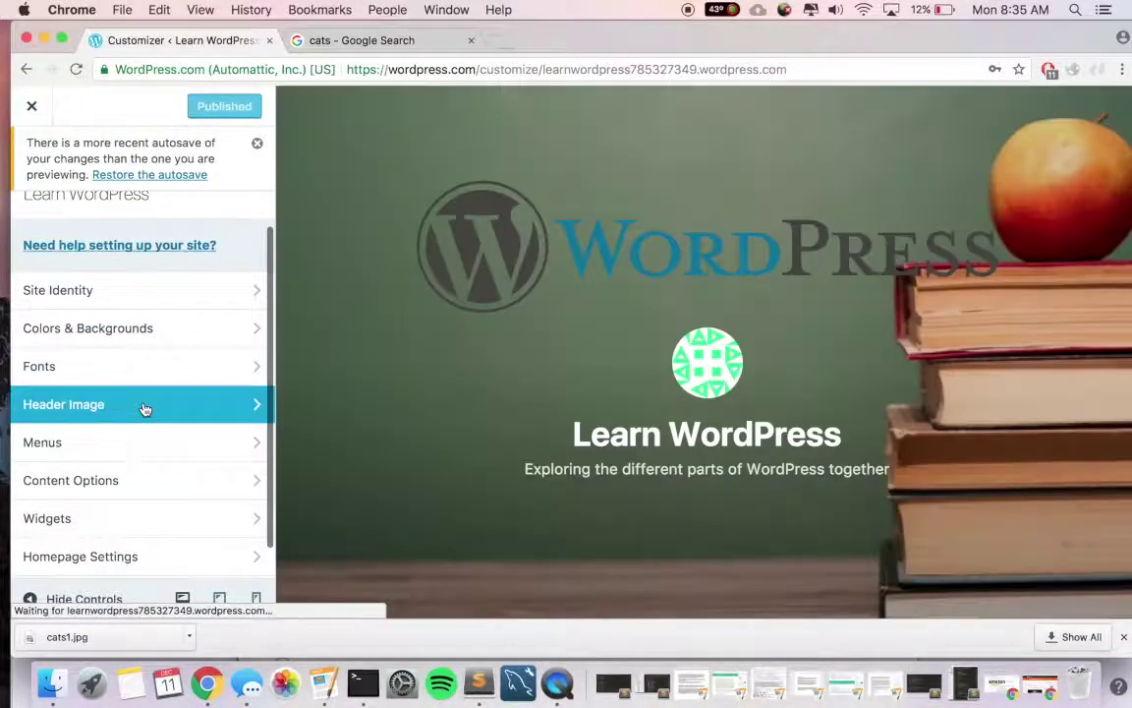
left_click(144, 407)
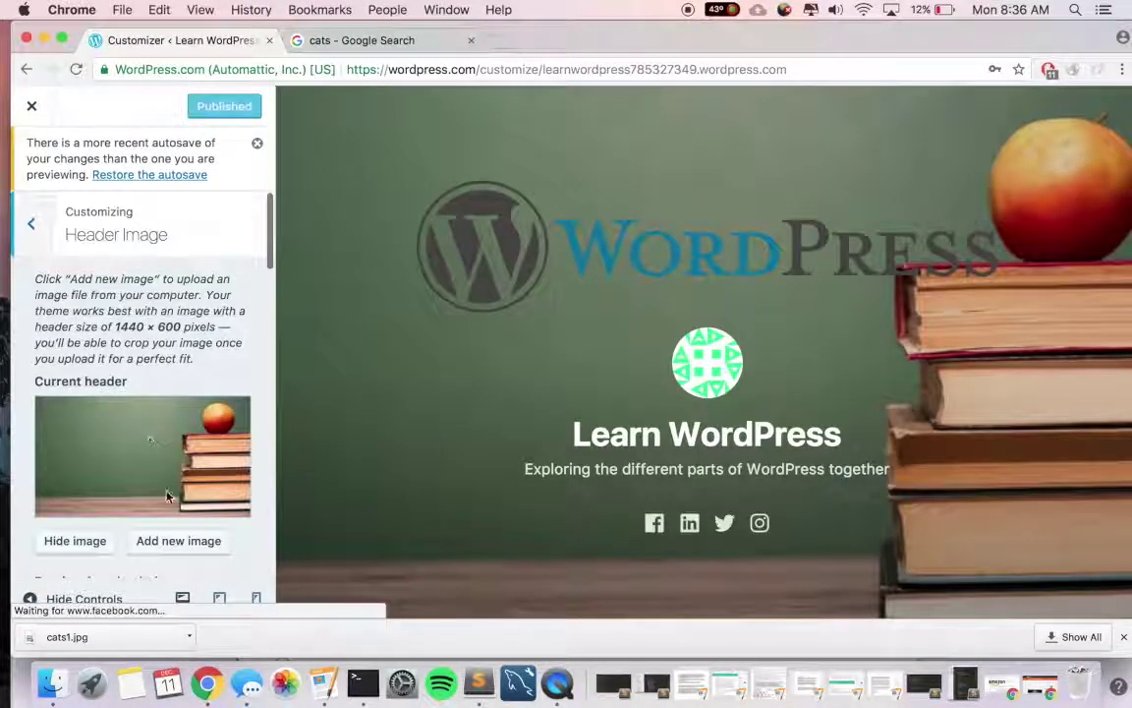
scroll(167, 497, "down", 1)
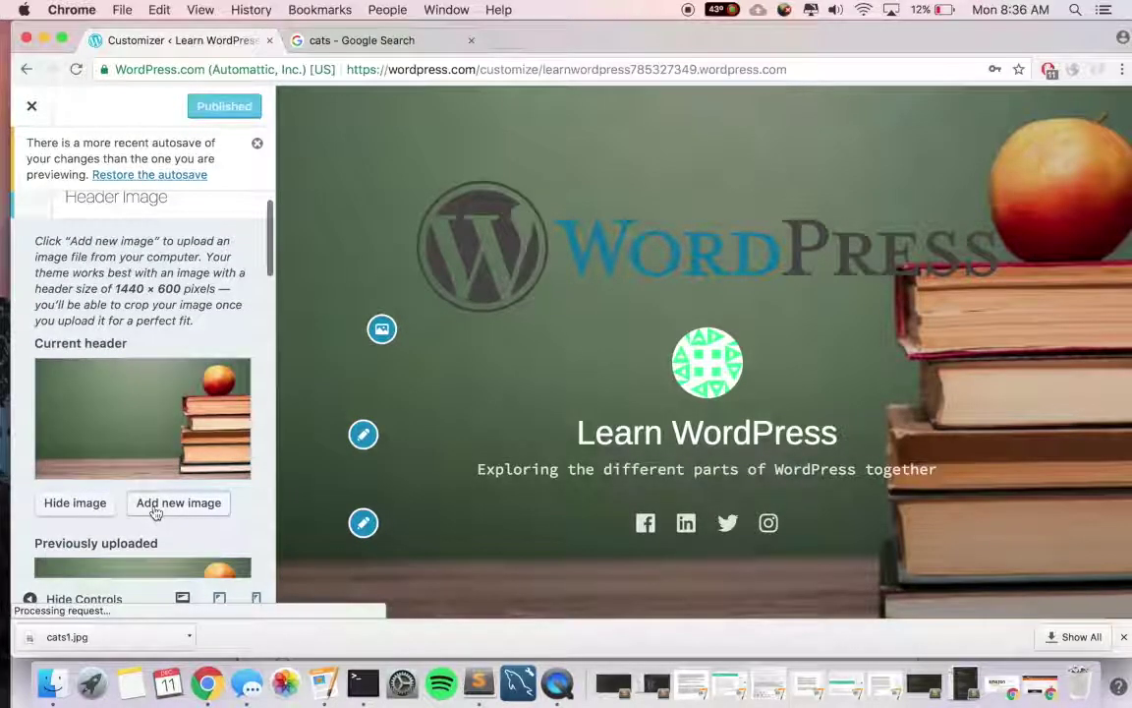
left_click(154, 506)
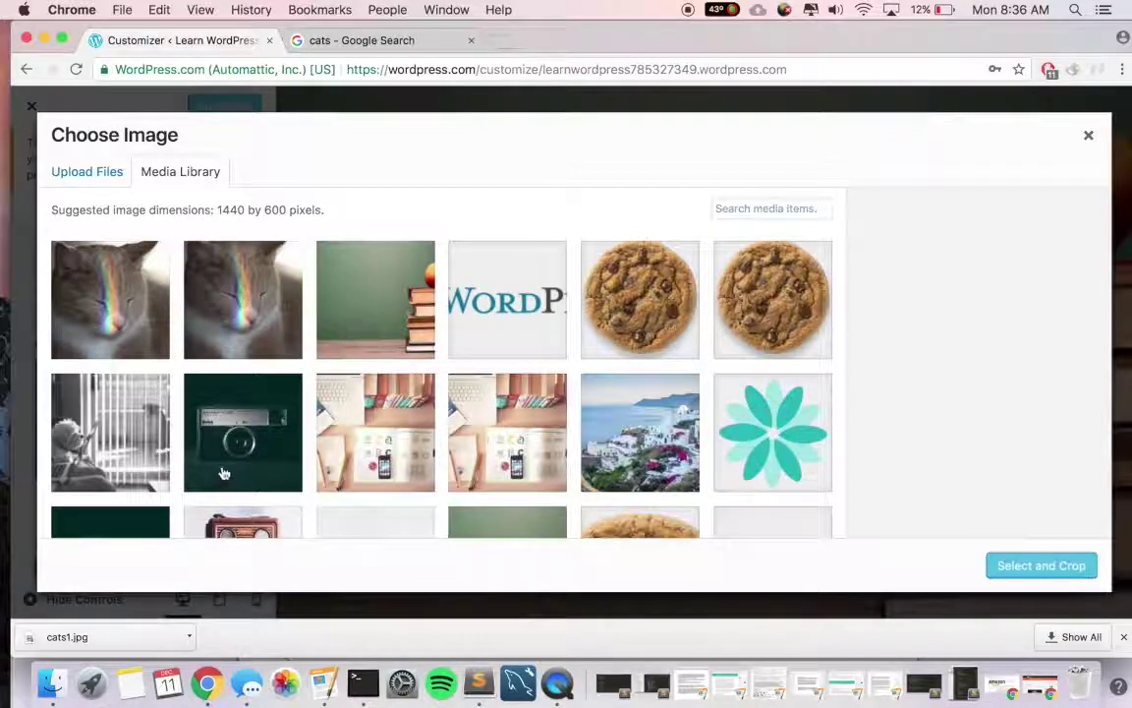
left_click(88, 175)
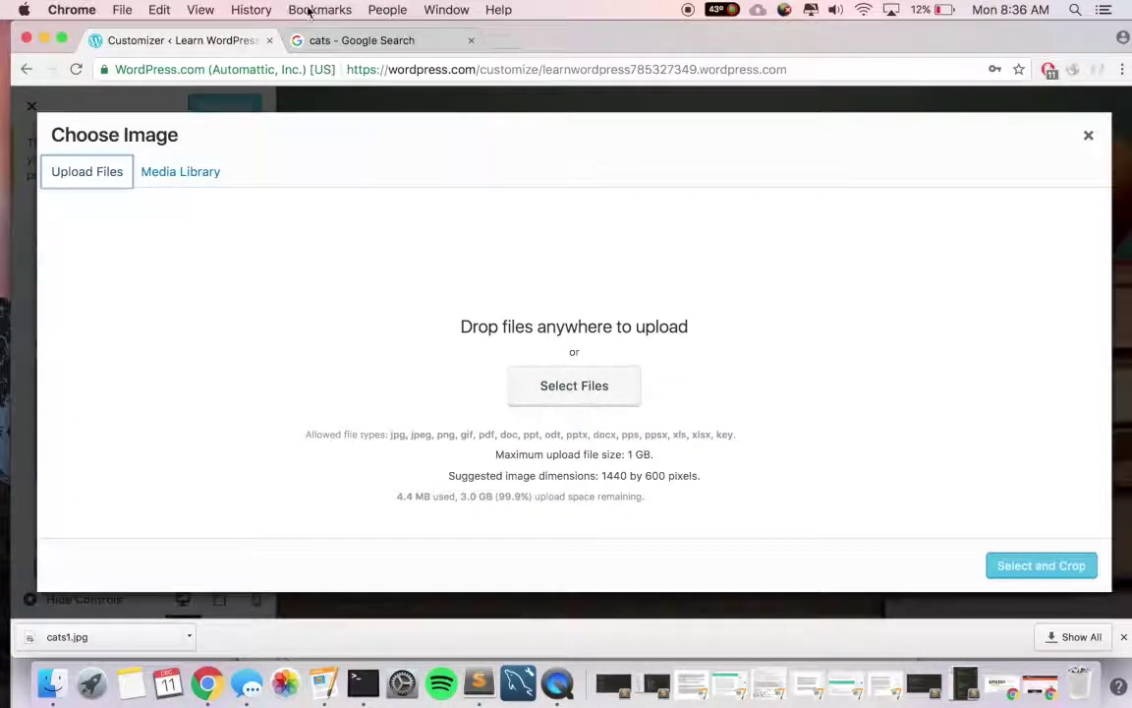
Review the save options for the rainbow-faced cat picture in the Google Images results and return to the customizer
left_click(297, 41)
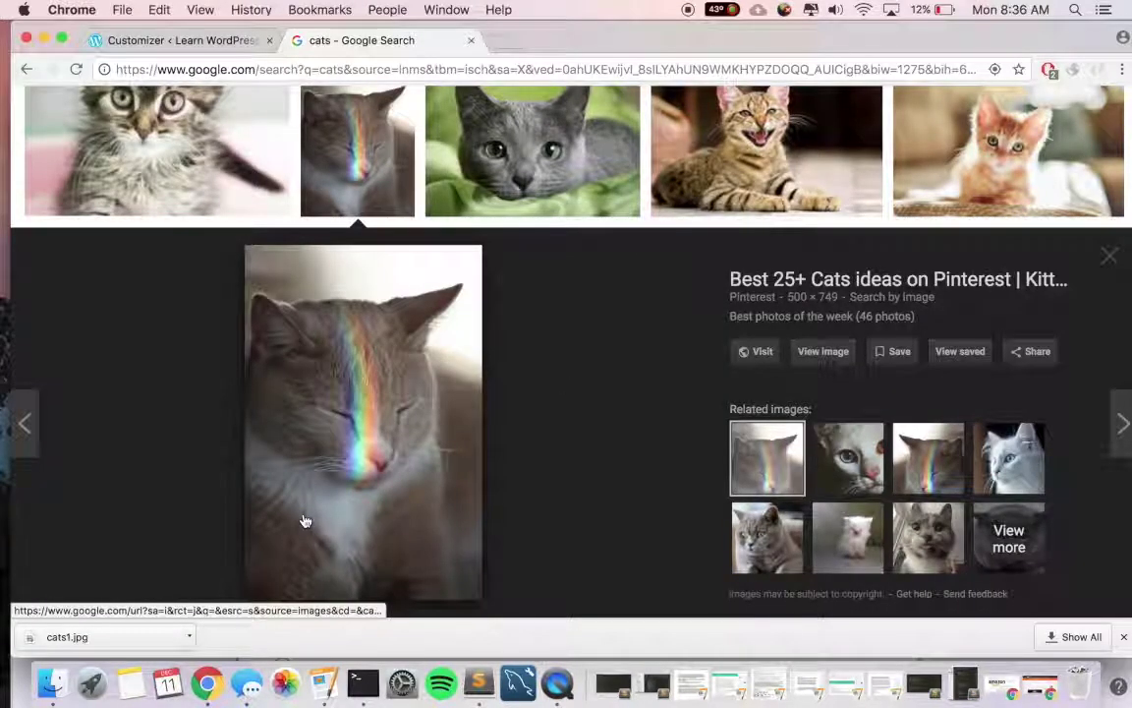
right_click(378, 387)
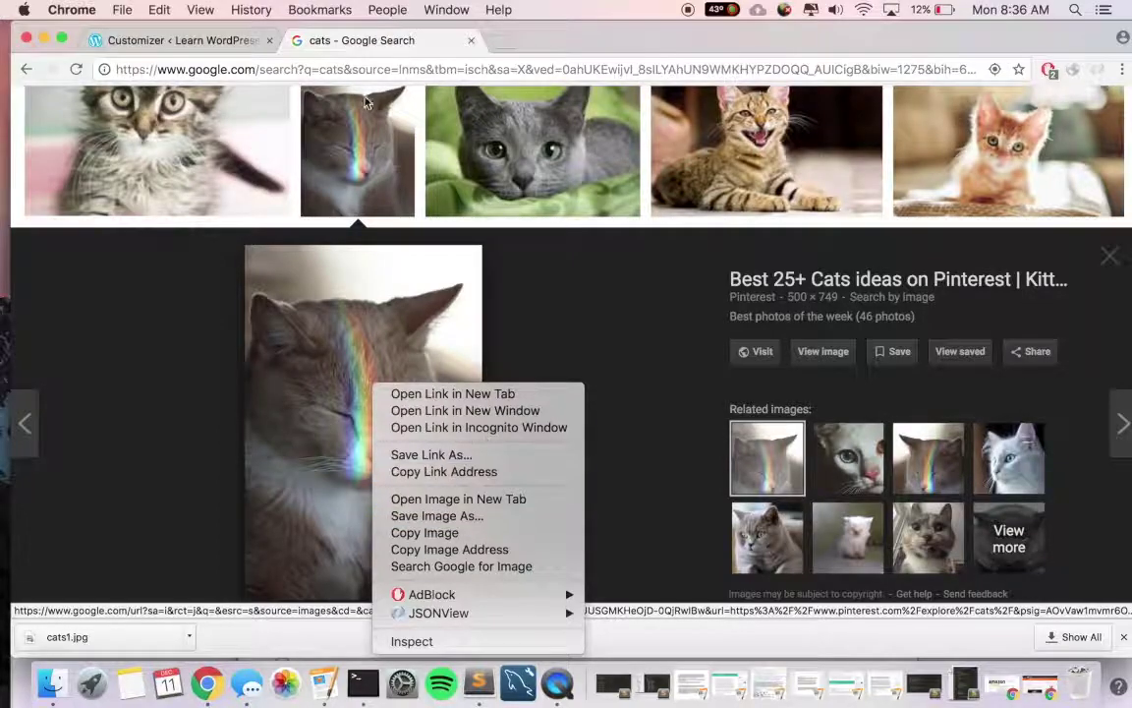
left_click(215, 47)
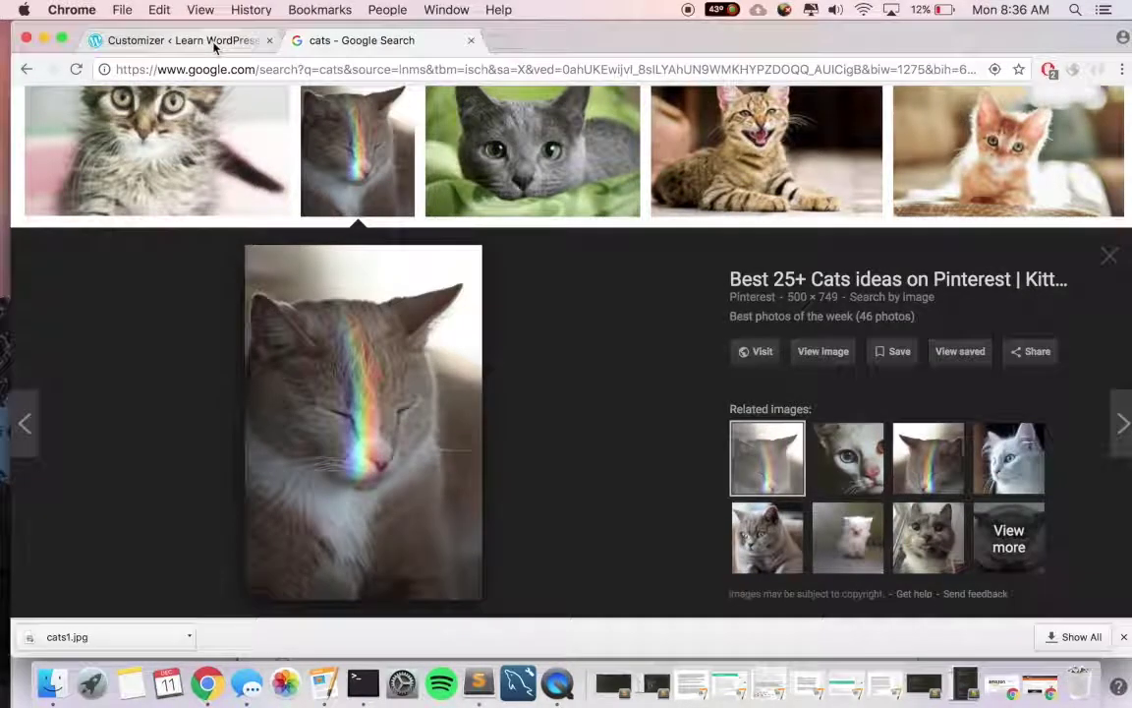
left_click(216, 46)
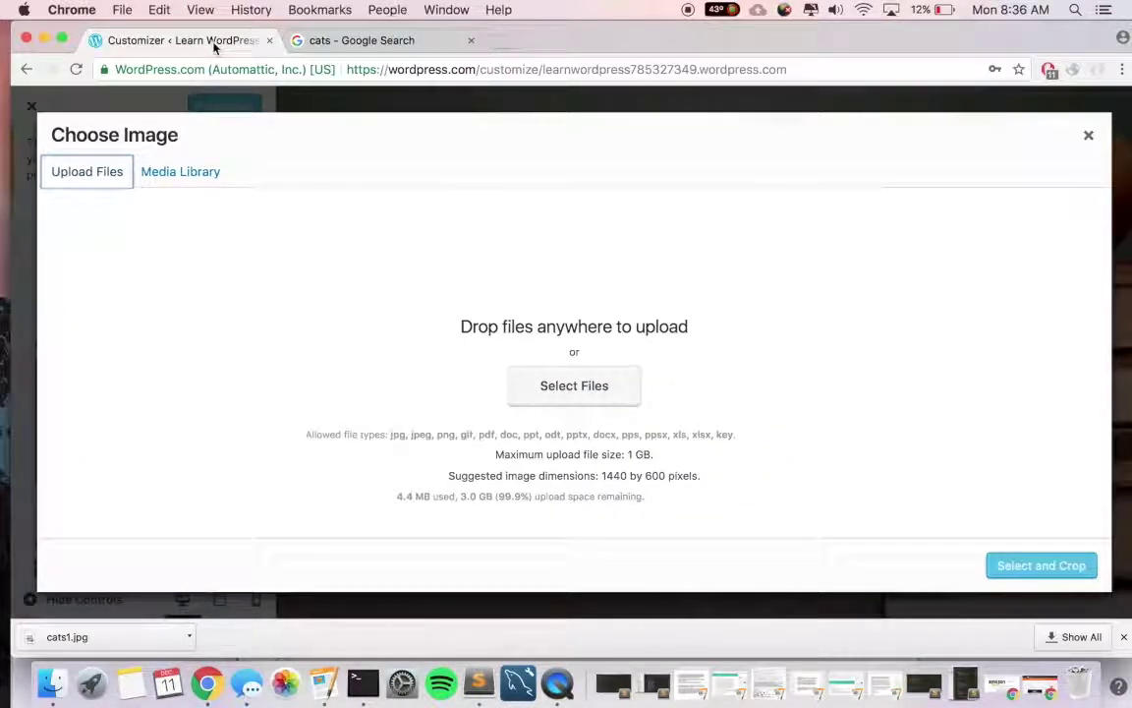
left_click(569, 405)
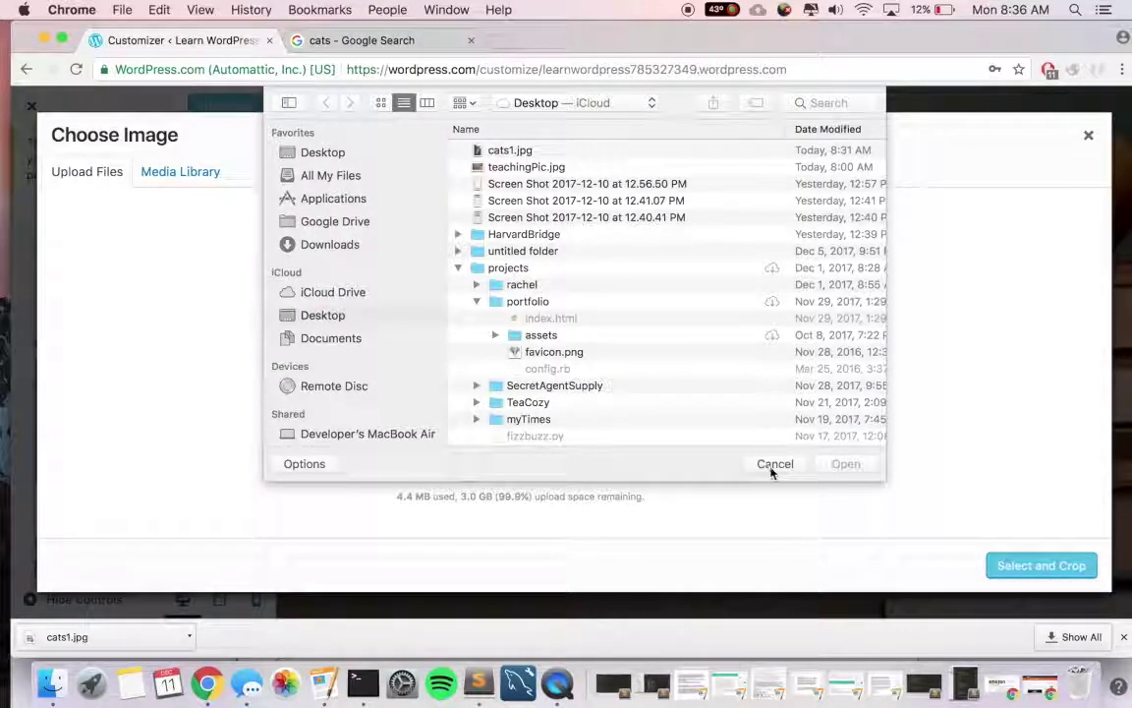
left_click(521, 150)
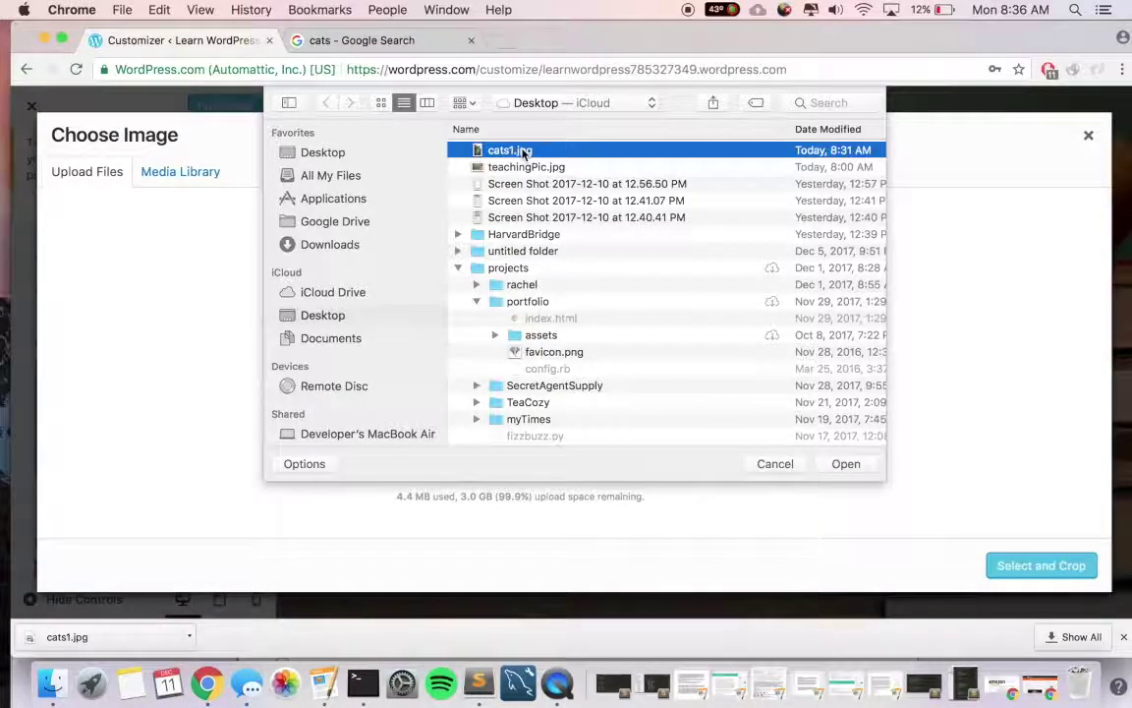
left_click(762, 464)
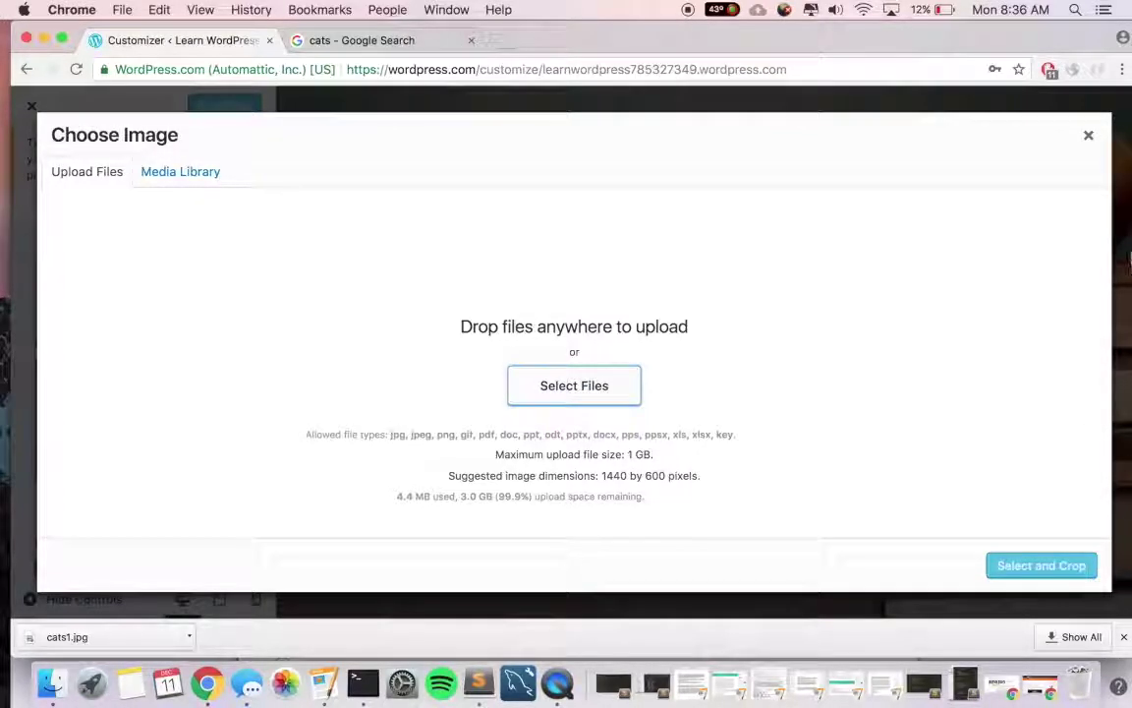
left_click(1089, 139)
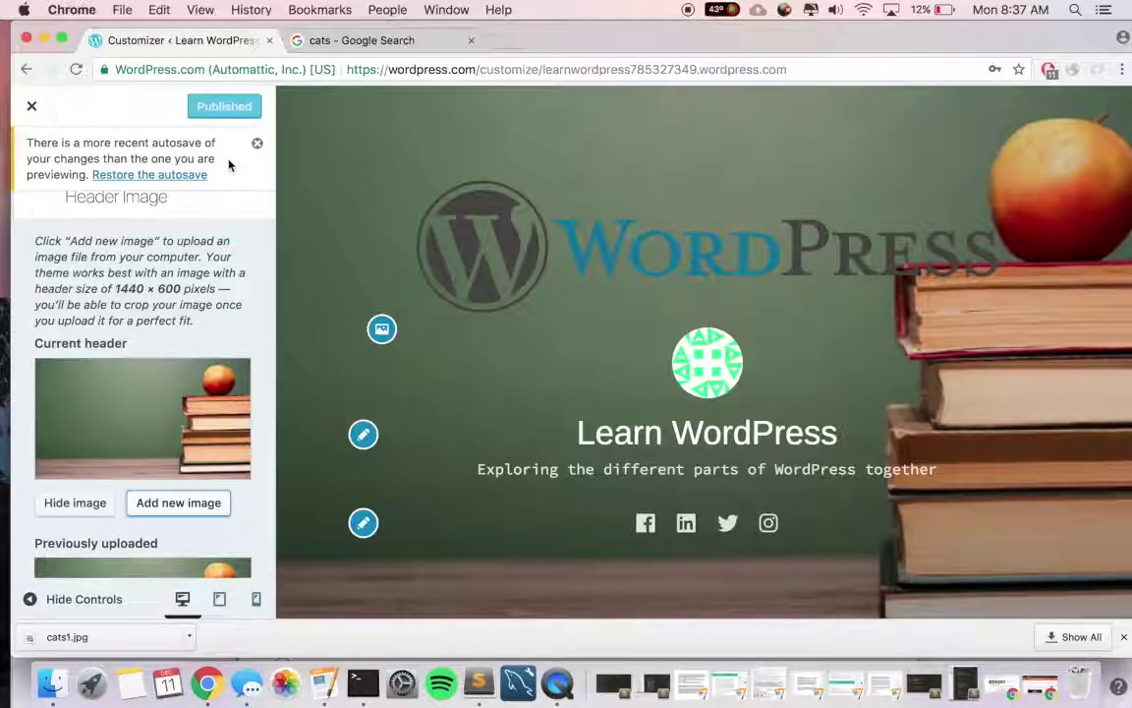
Close the customizer and view the Learn WordPress site from the dashboard
left_click(27, 107)
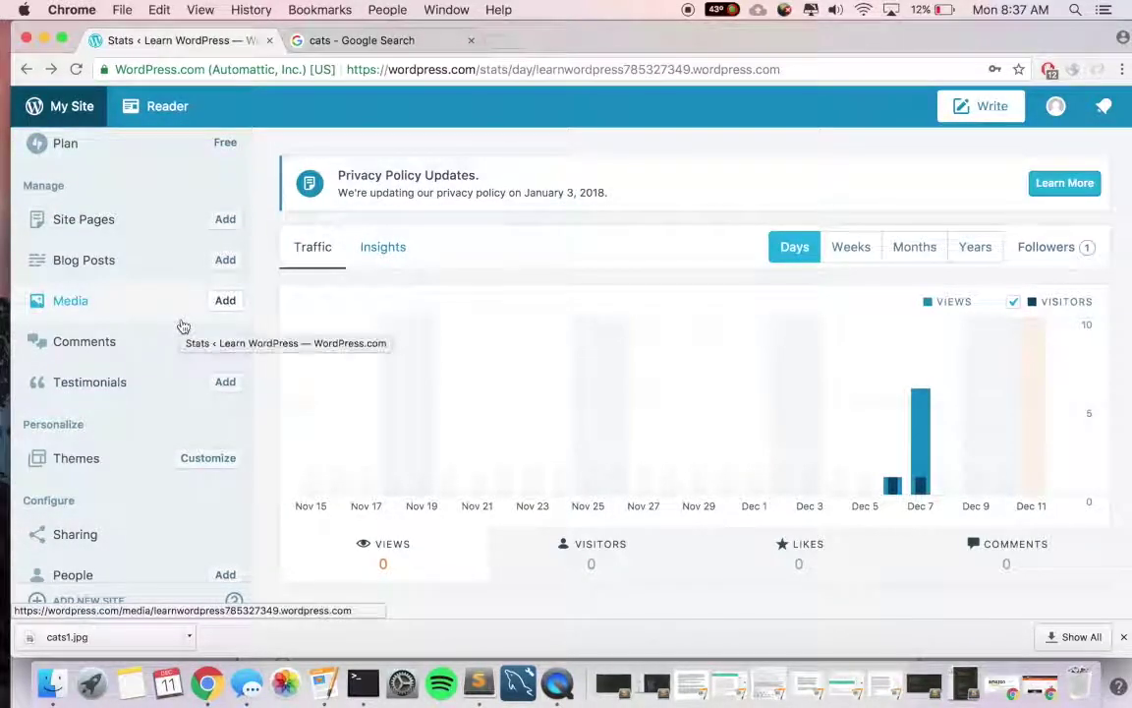
scroll(183, 327, "up", 5)
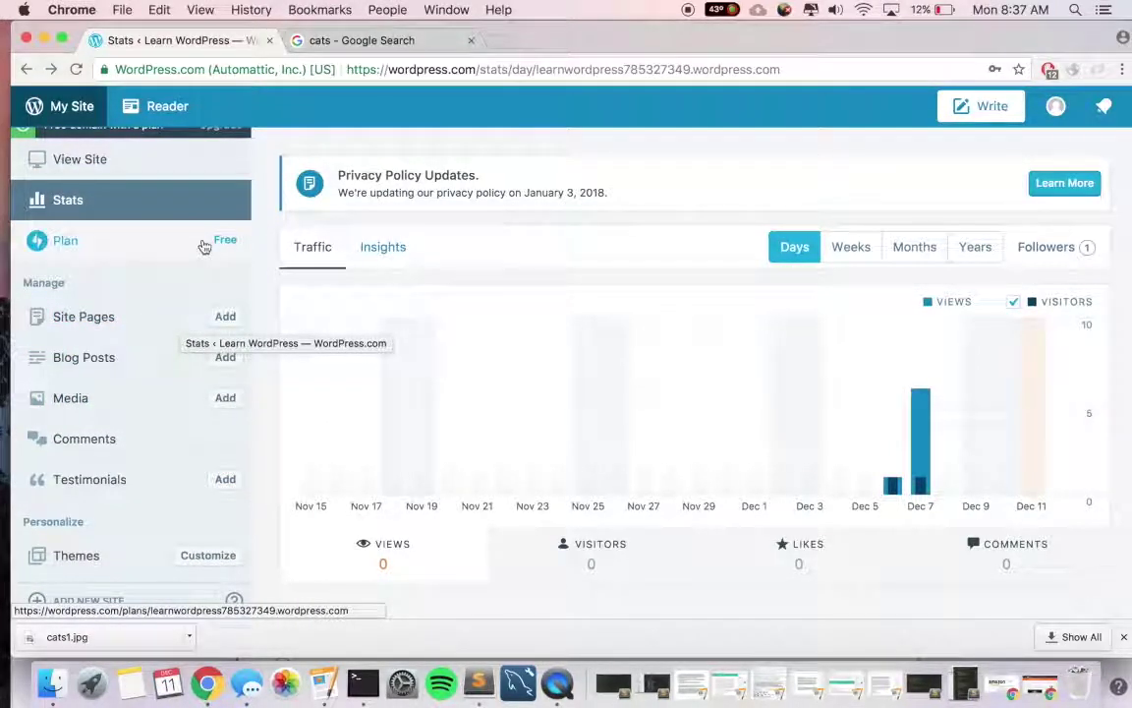
scroll(203, 246, "up", 3)
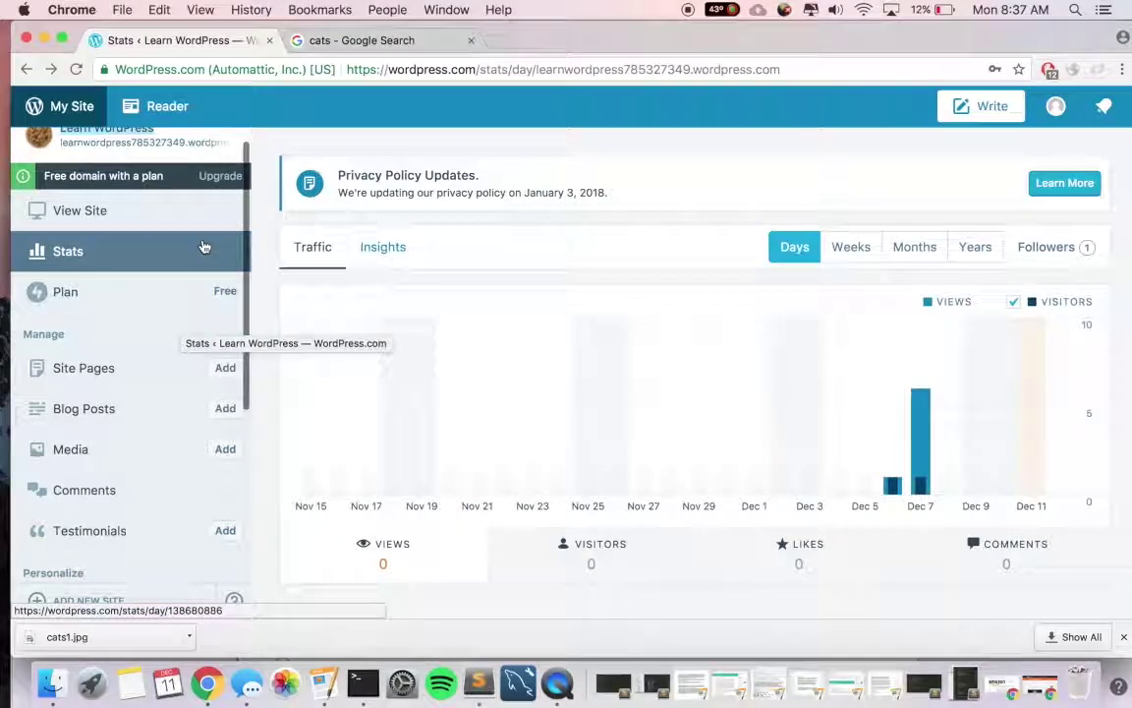
scroll(201, 246, "up", 1)
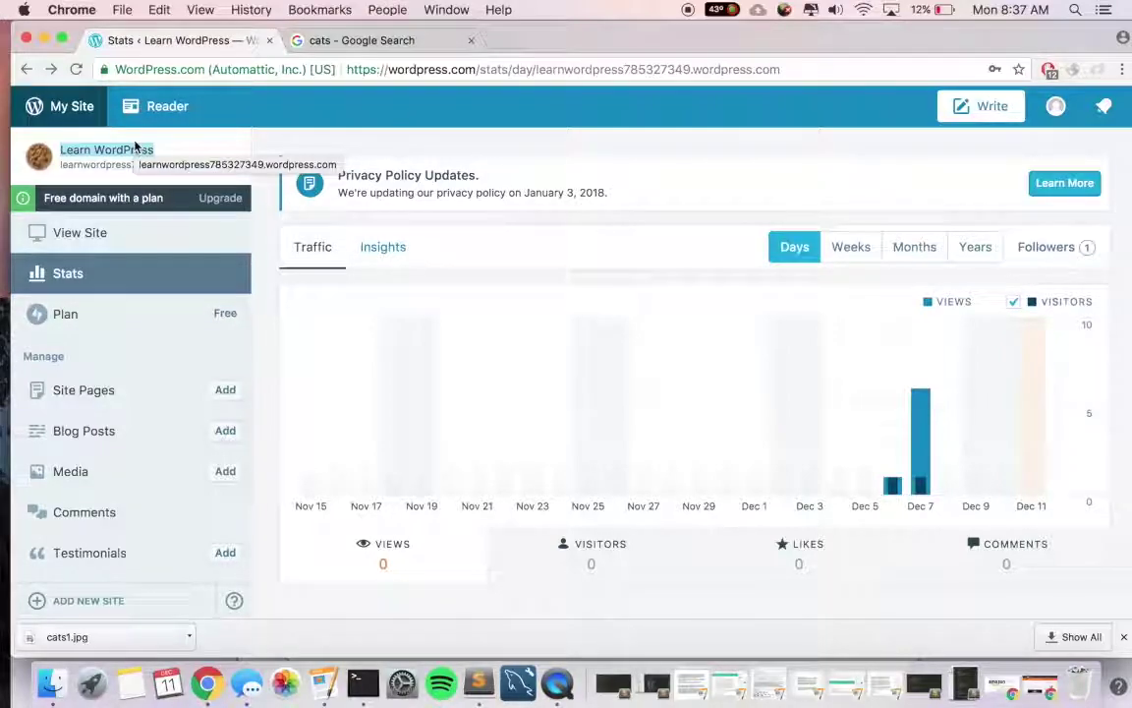
left_click(93, 232)
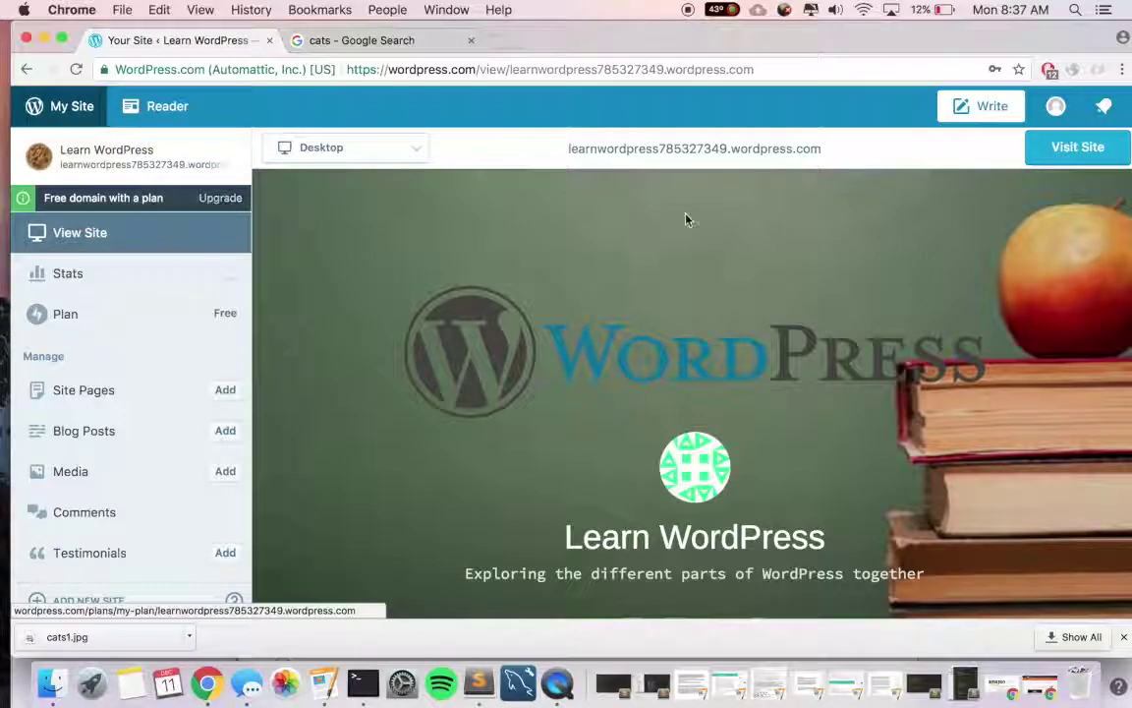
Open the live Learn WordPress site in a new tab and look through its home page down to the footer
right_click(1077, 150)
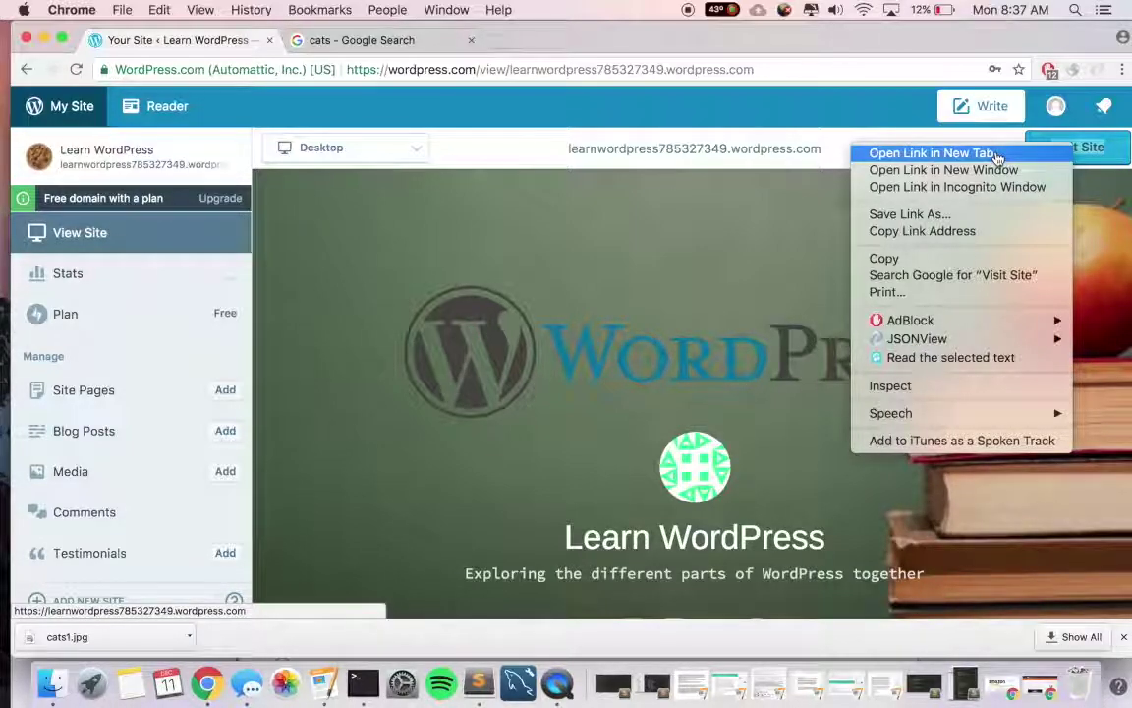
left_click(996, 155)
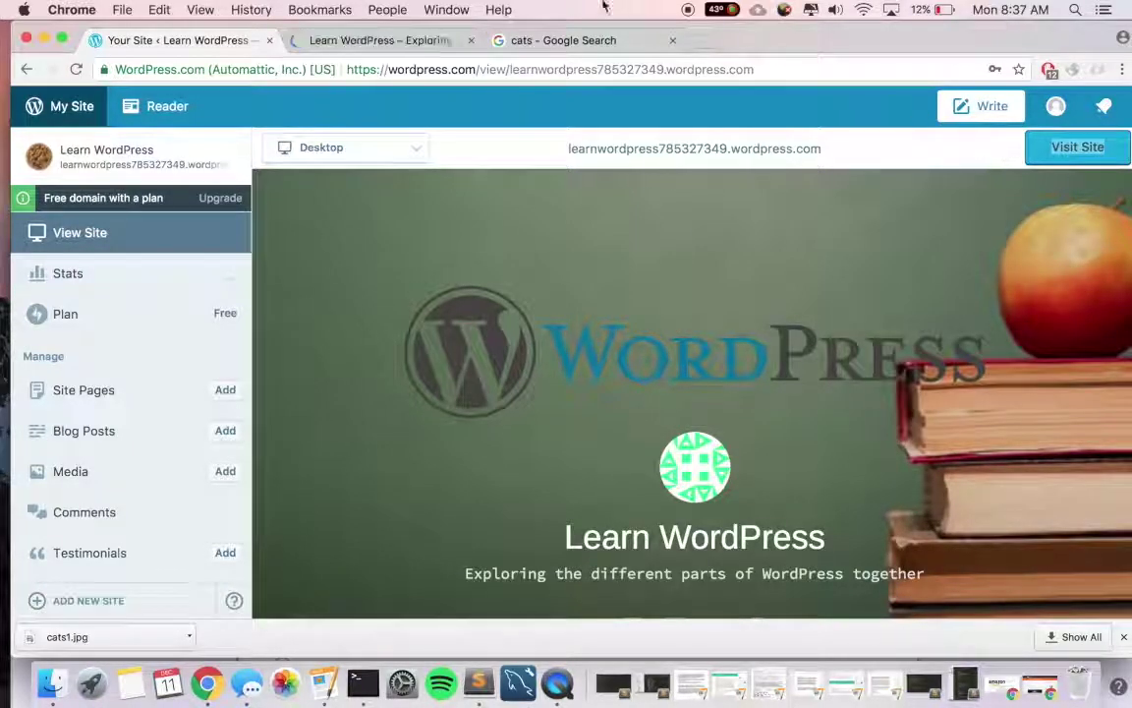
left_click(391, 43)
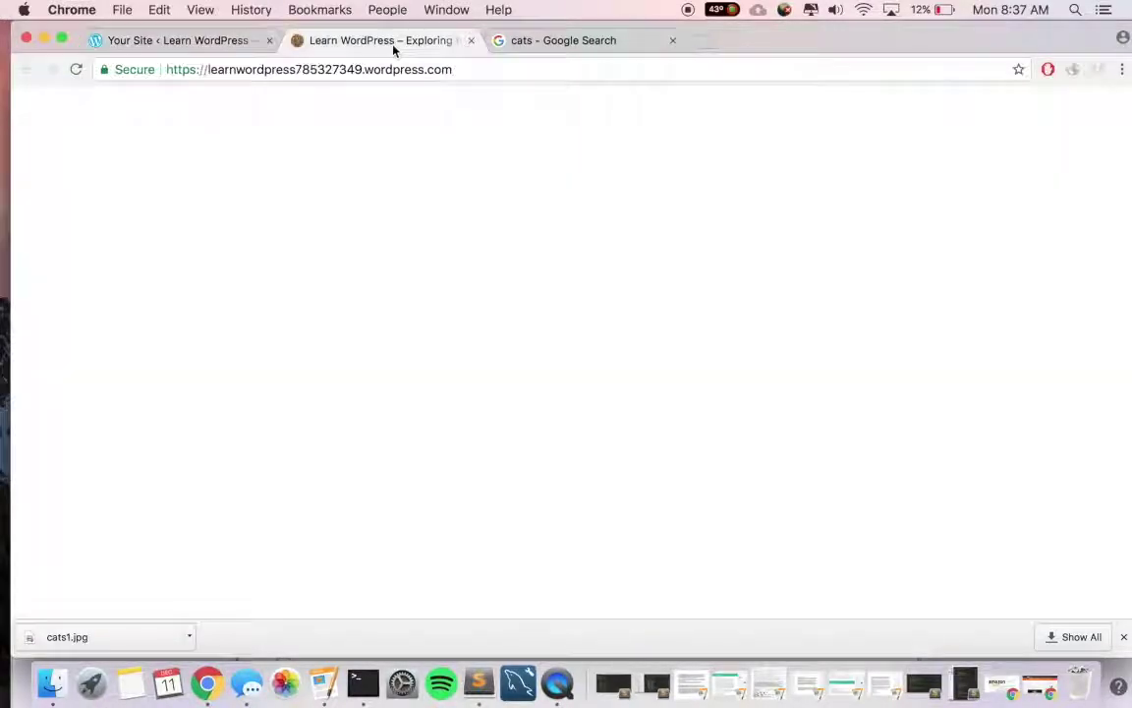
scroll(544, 437, "down", 5)
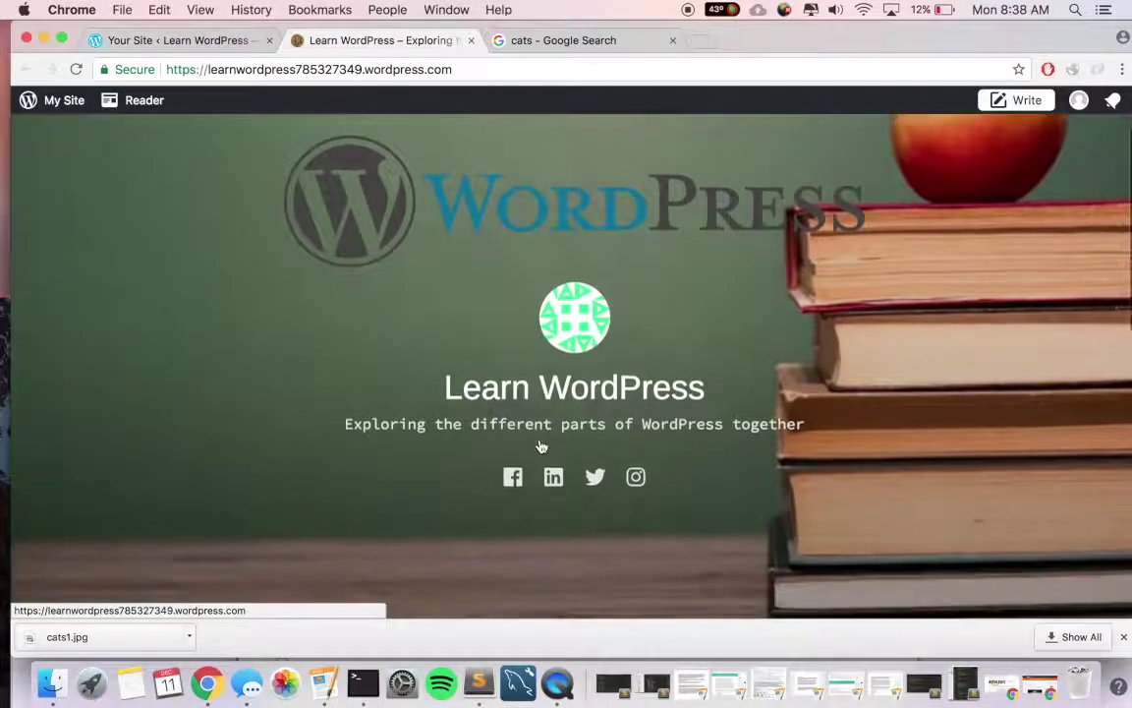
scroll(539, 446, "down", 10)
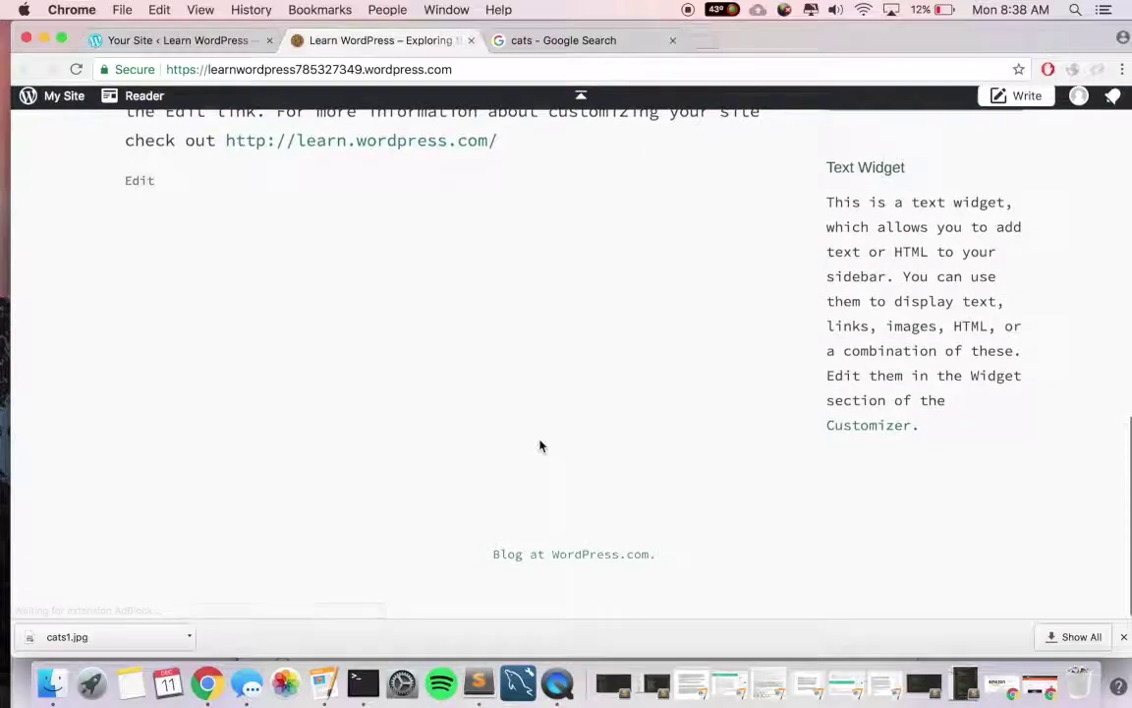
scroll(539, 447, "up", 15)
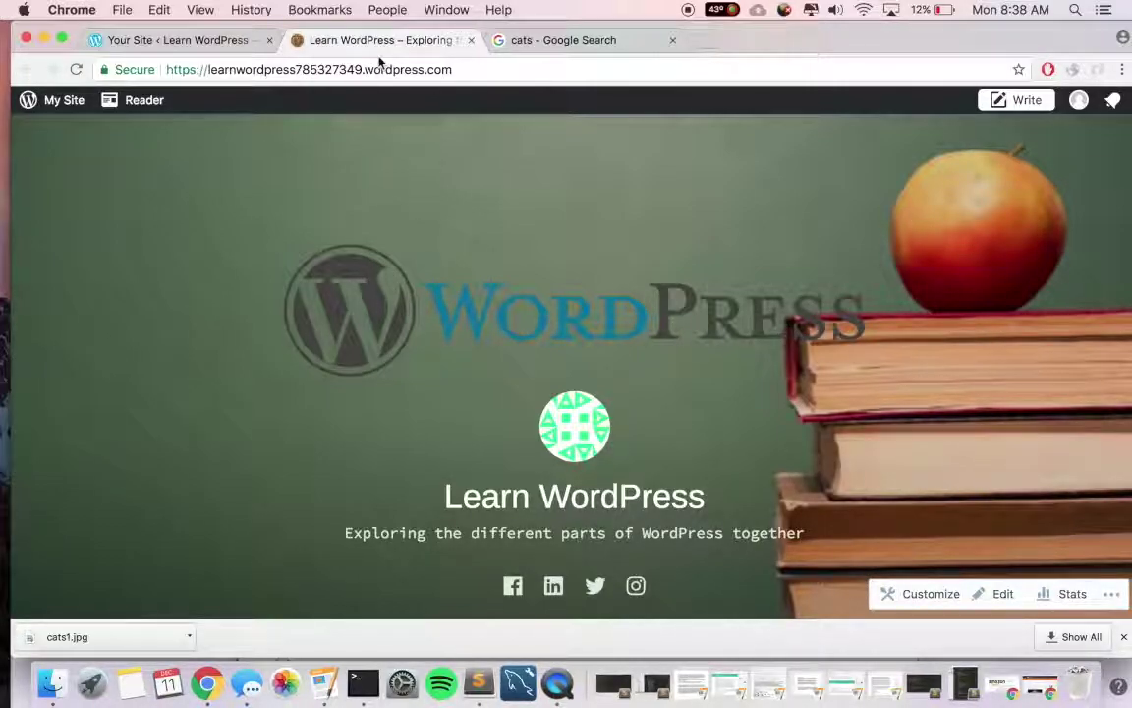
Compare the dashboard preview with the reloaded live site, and close the live site and cats Google Search tabs
left_click(188, 35)
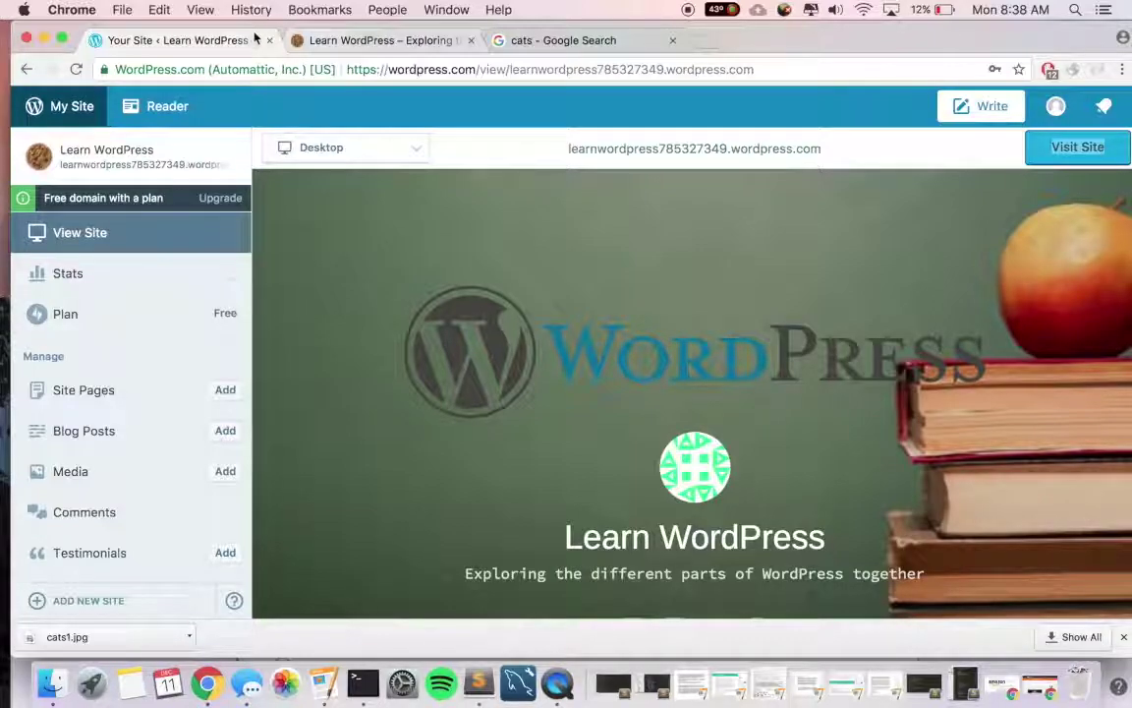
left_click(355, 45)
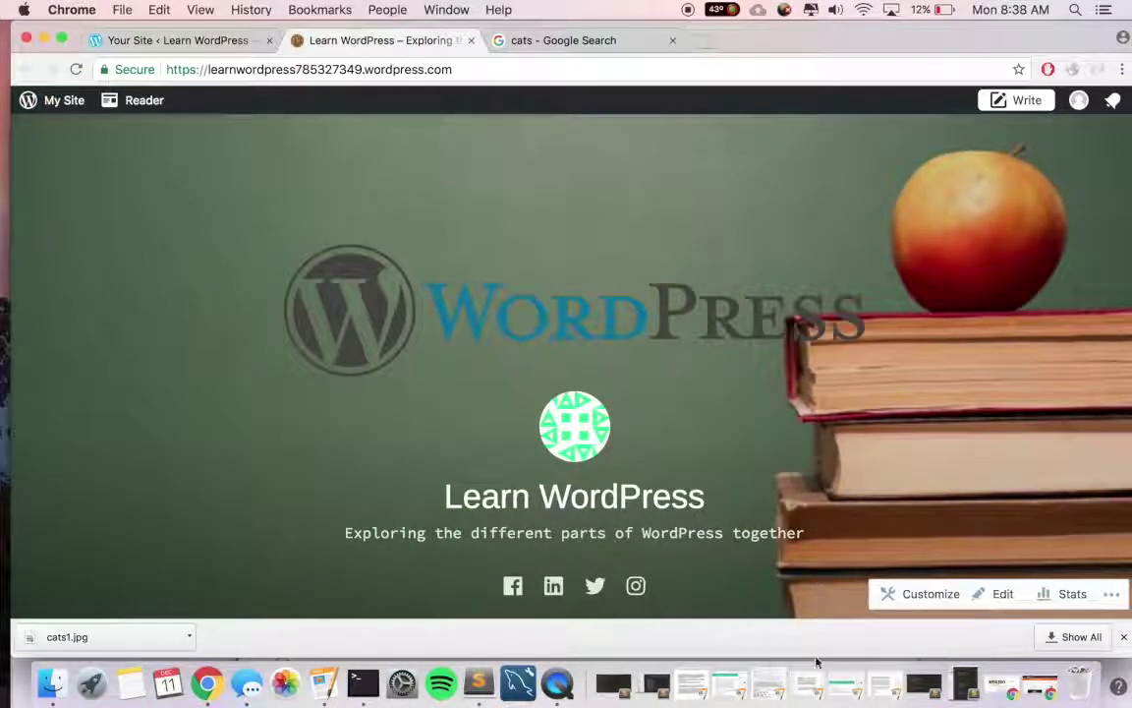
left_click(76, 70)
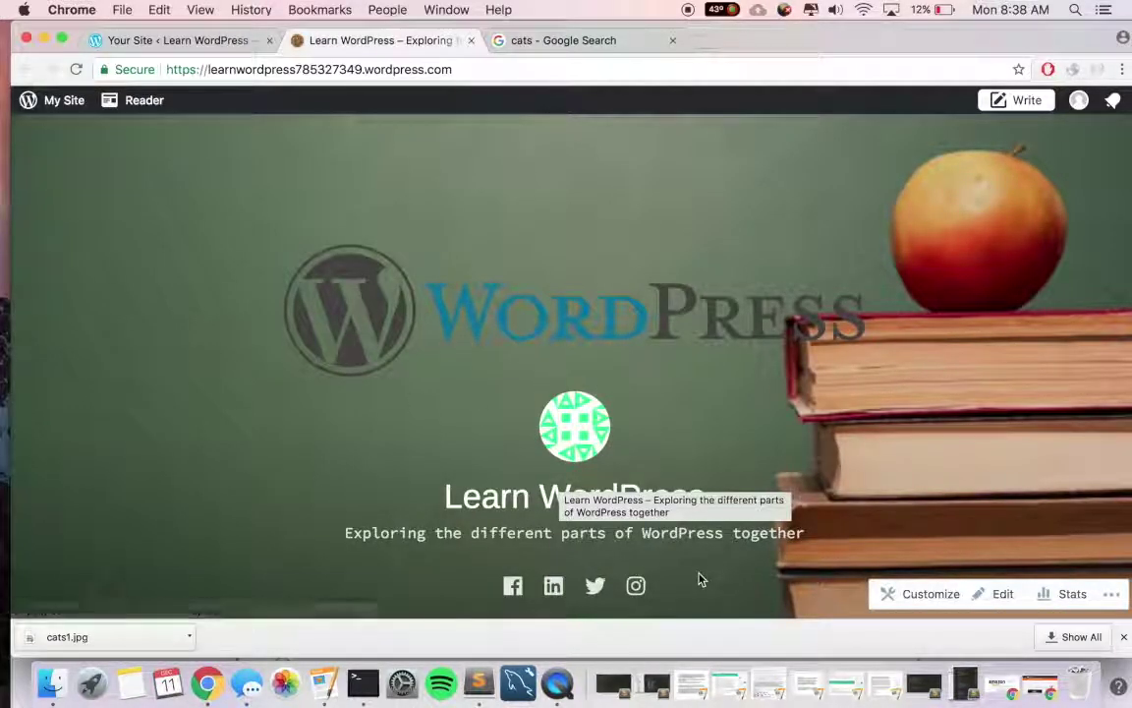
scroll(695, 528, "down", 5)
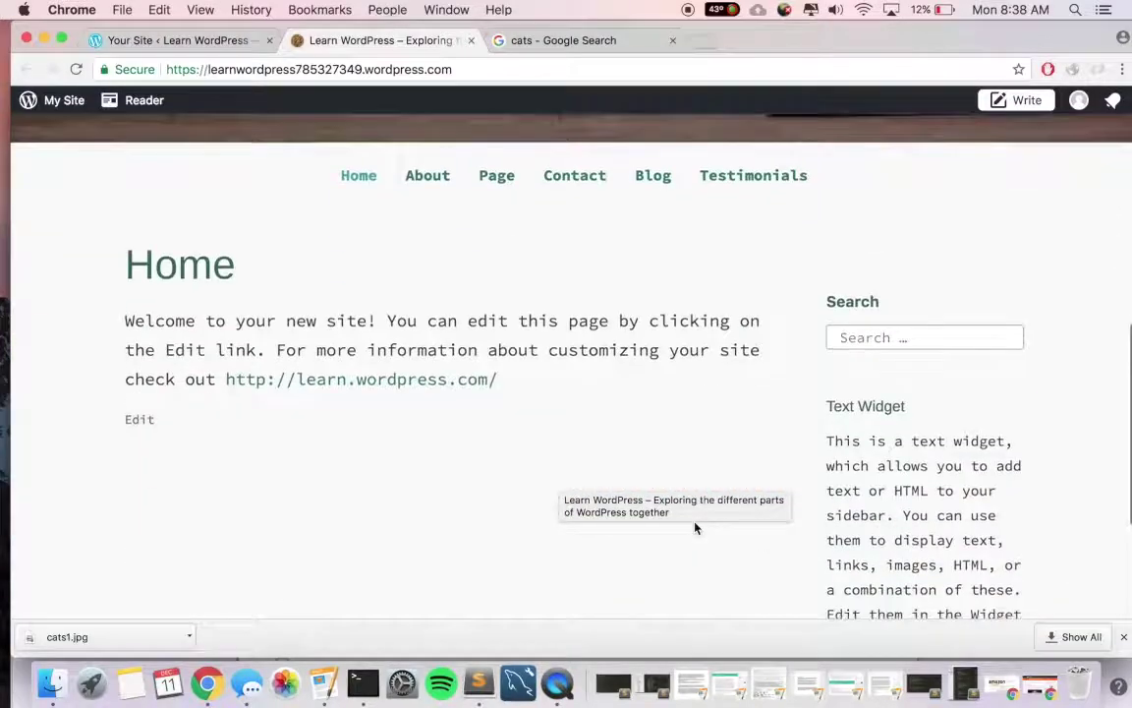
left_click(471, 42)
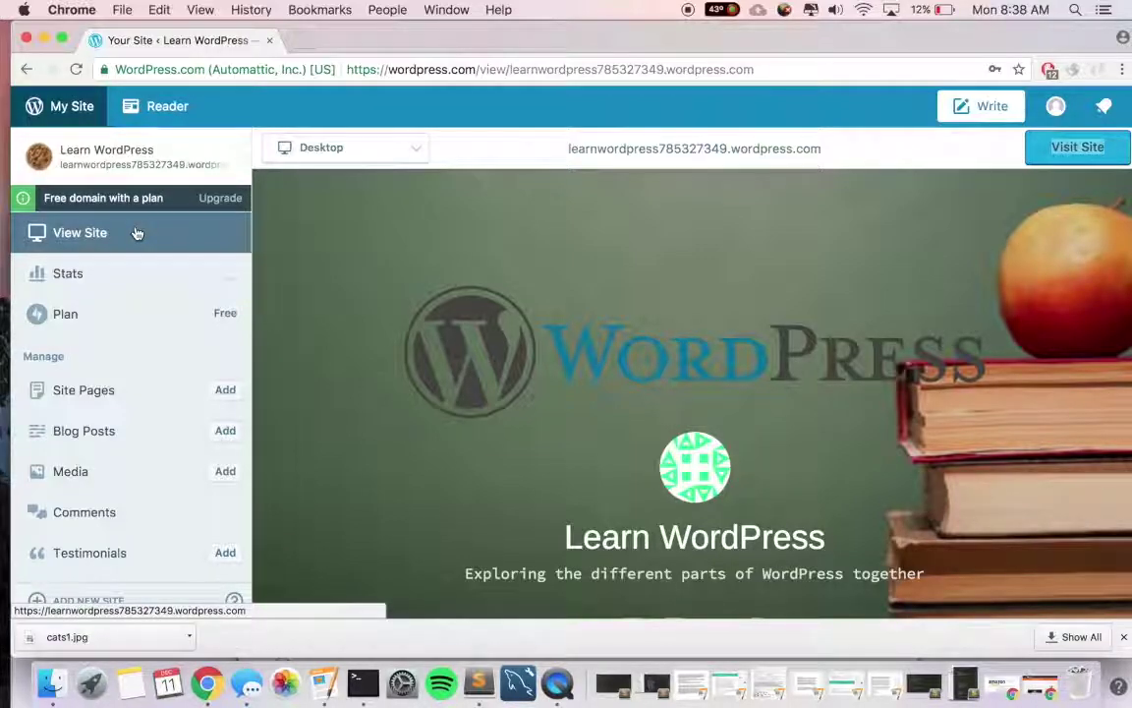
Go from My Site to the site view, open the published site in a separate tab and review its header and home content
left_click(75, 116)
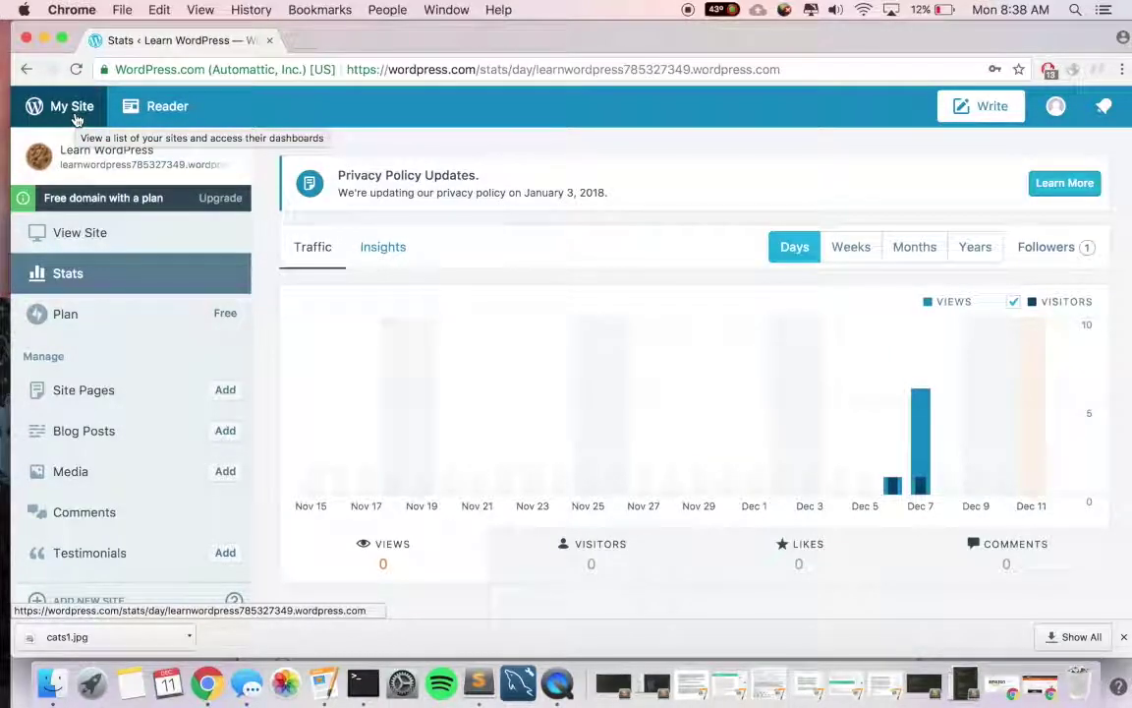
left_click(112, 240)
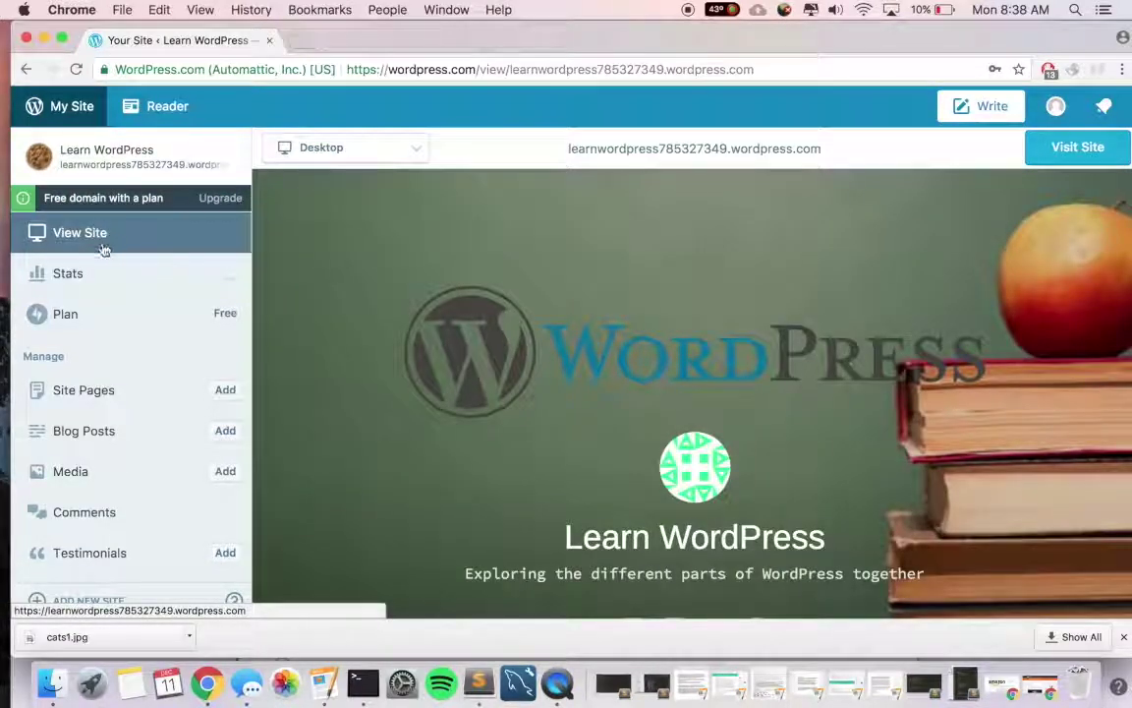
right_click(1067, 152)
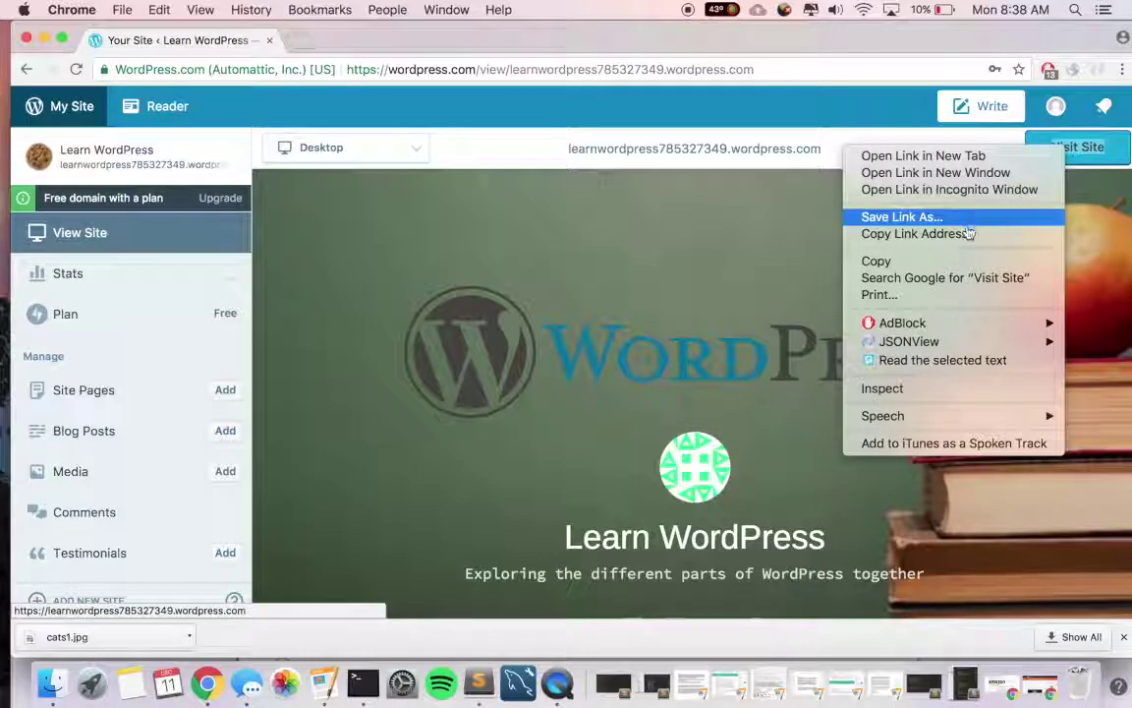
left_click(940, 163)
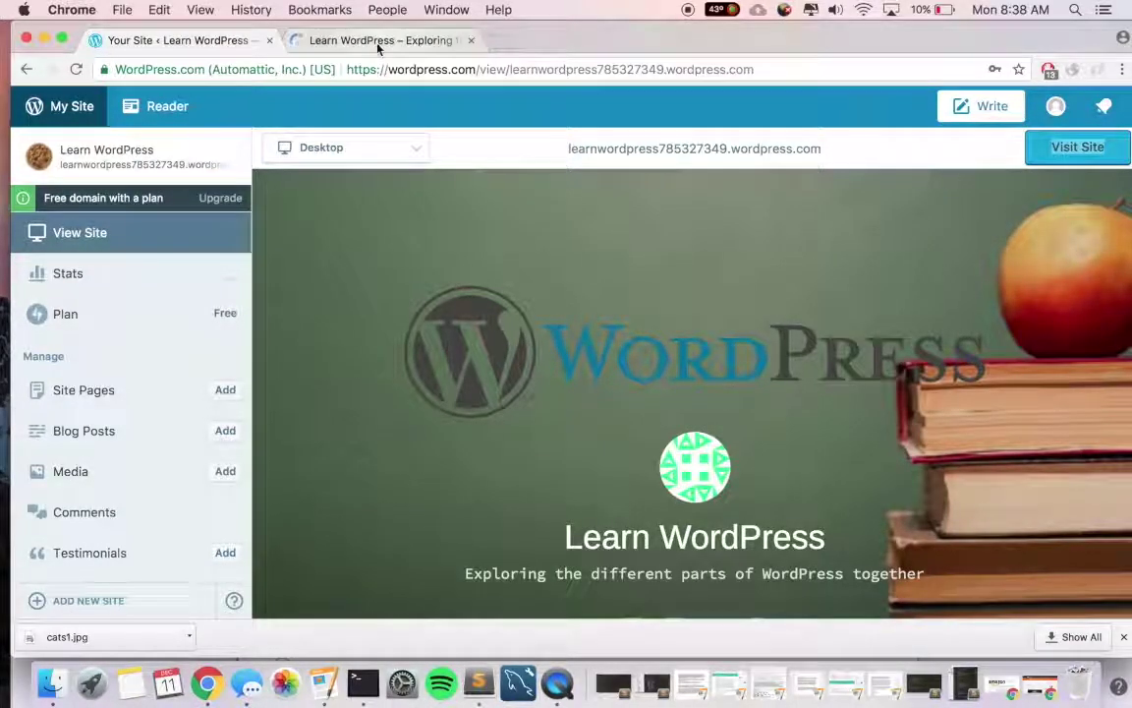
left_click(377, 41)
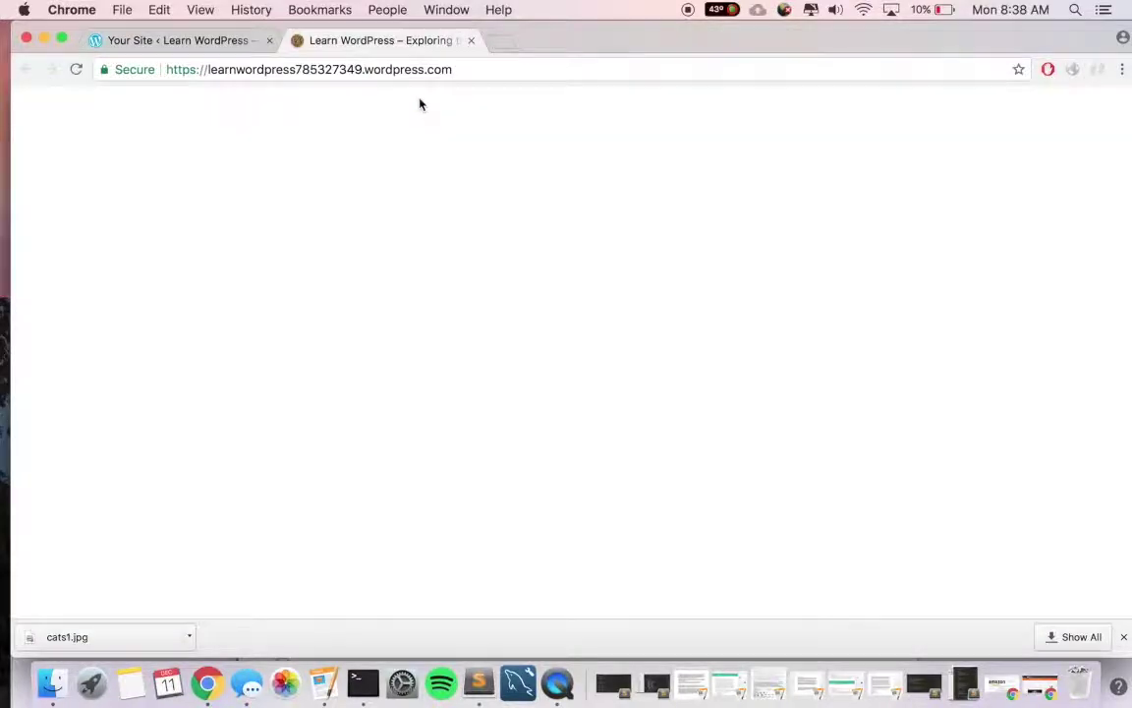
scroll(561, 390, "down", 10)
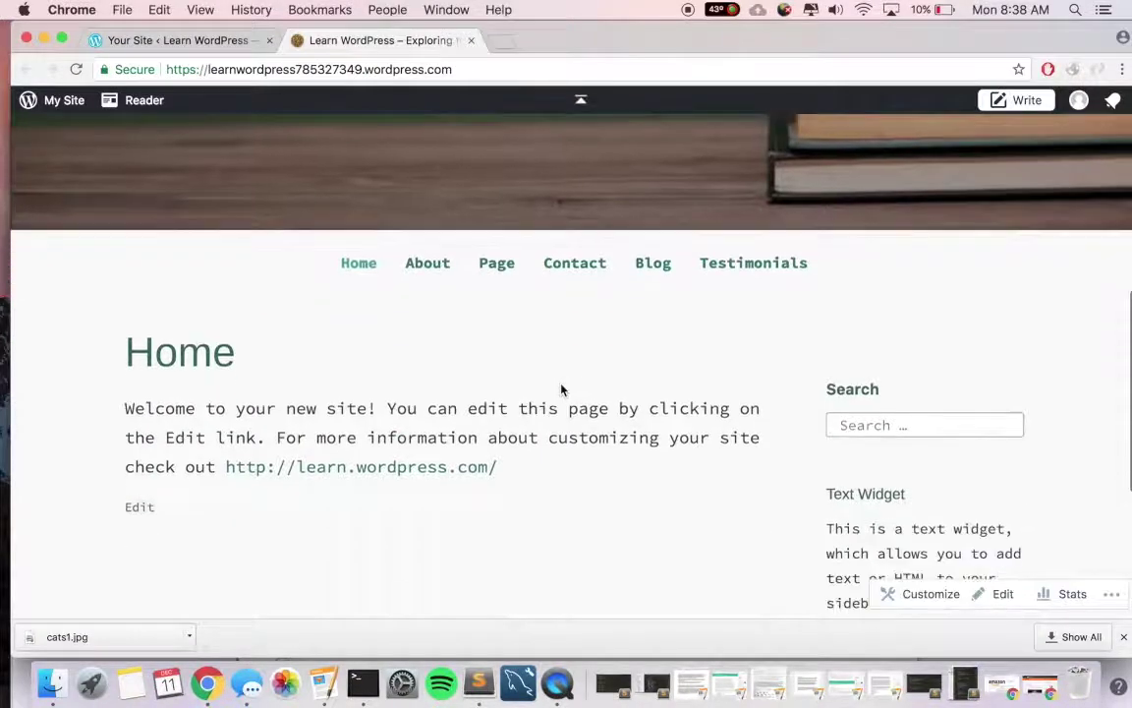
scroll(561, 390, "up", 10)
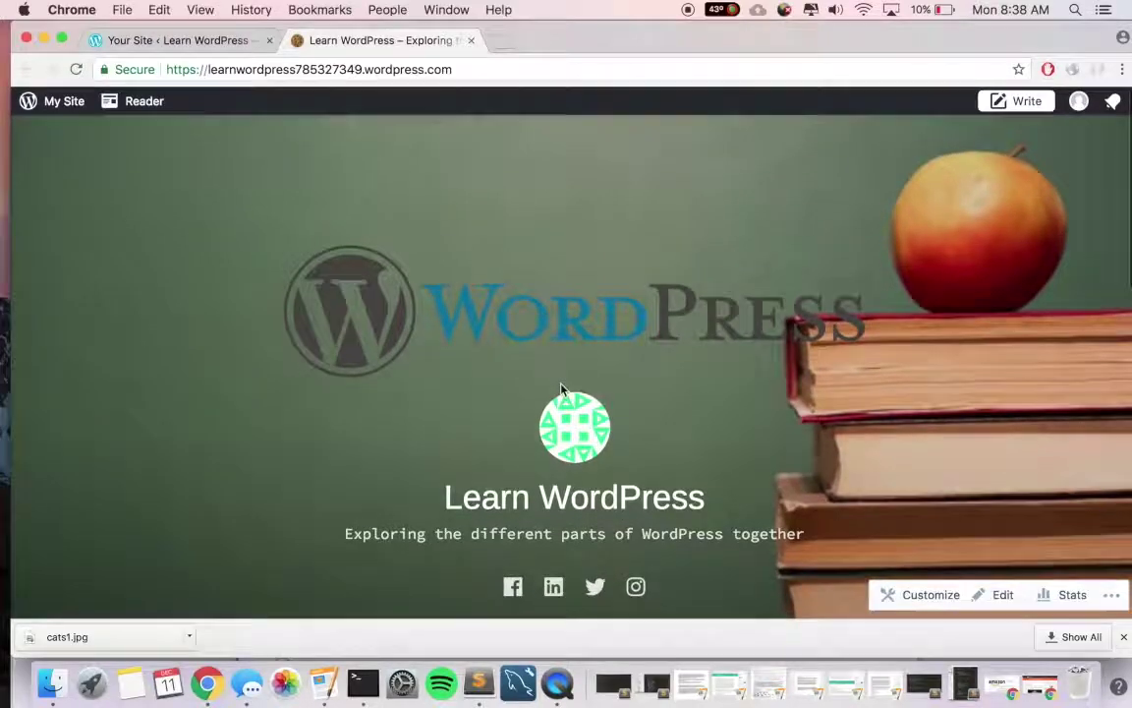
scroll(525, 432, "down", 3)
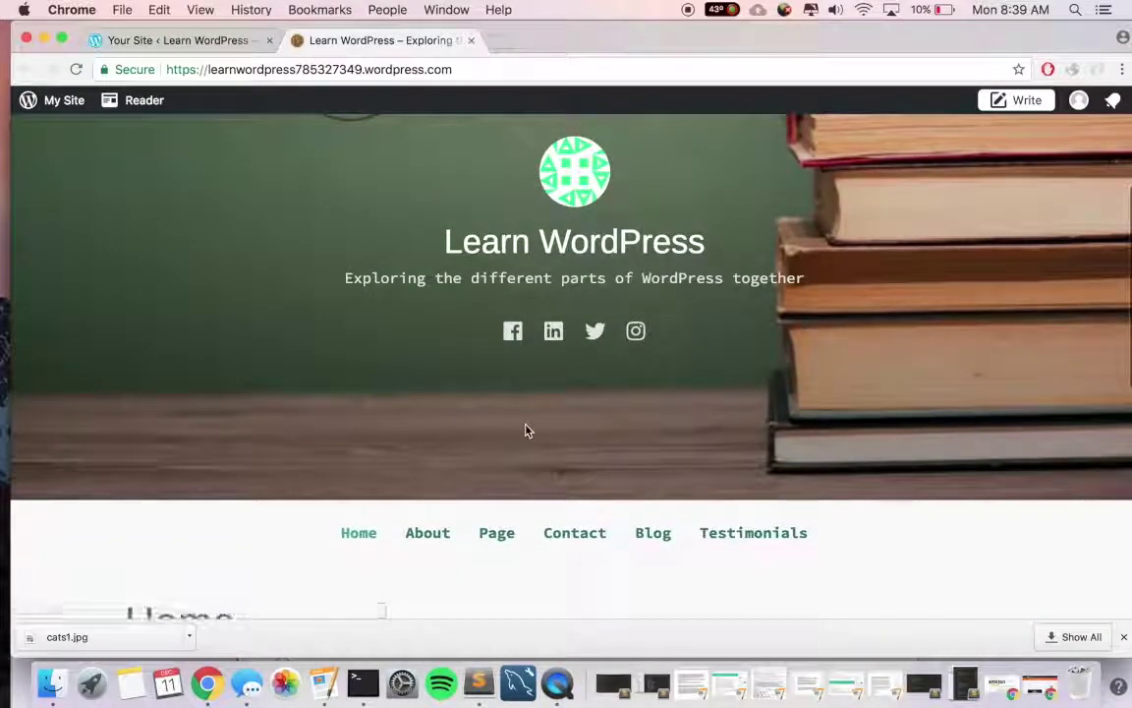
Return to the dashboard, look over its site management options and close the published site's tab
left_click(202, 45)
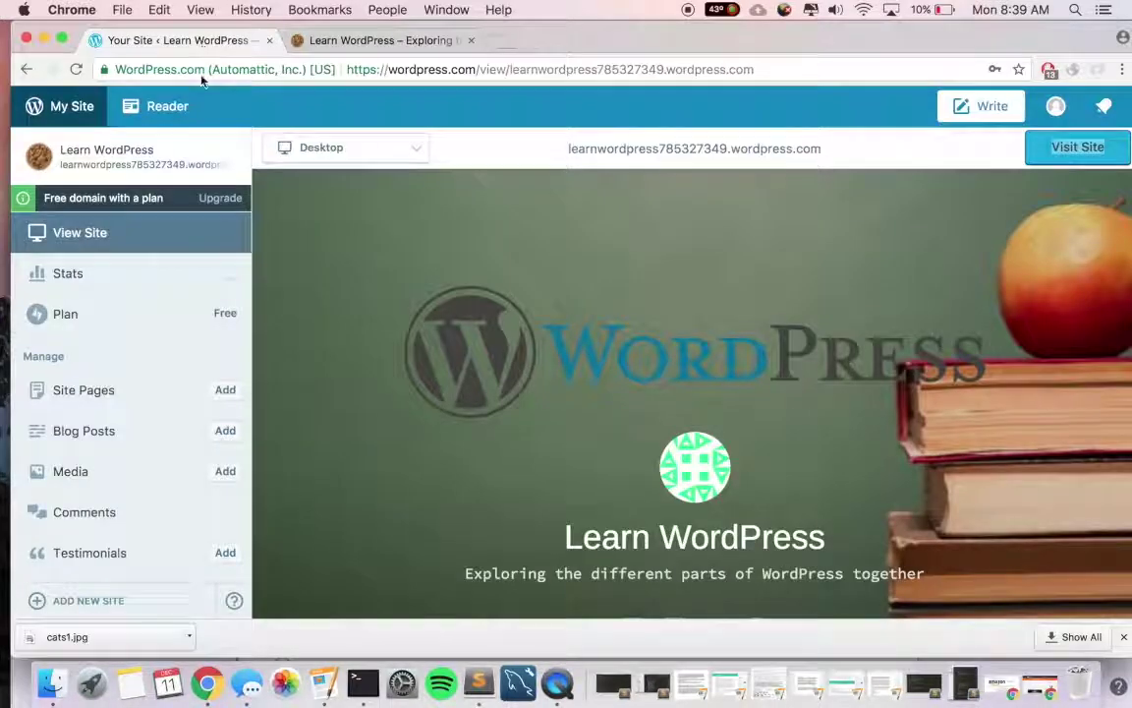
scroll(199, 371, "down", 2)
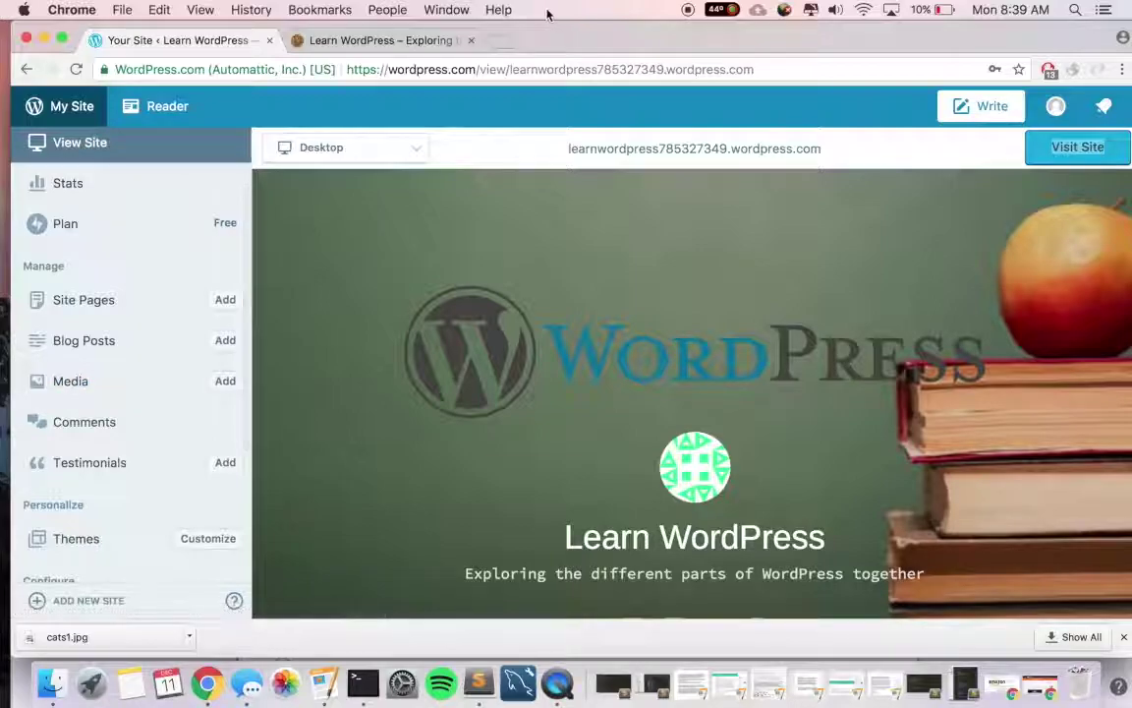
left_click(472, 43)
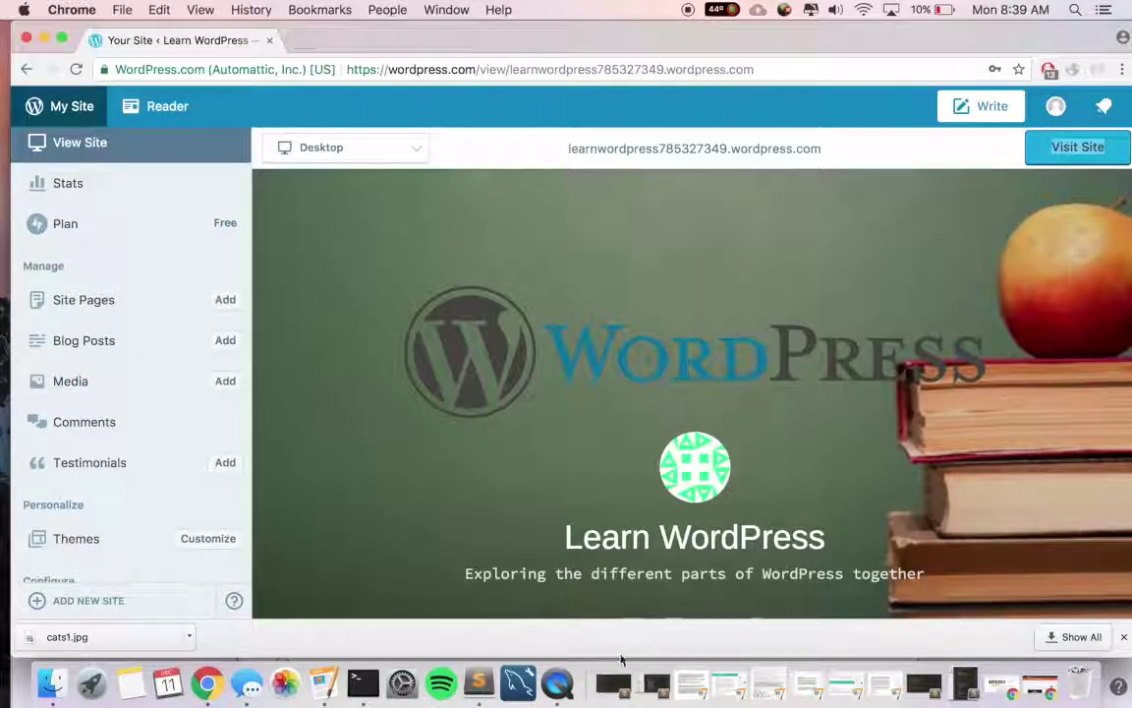
left_click(557, 683)
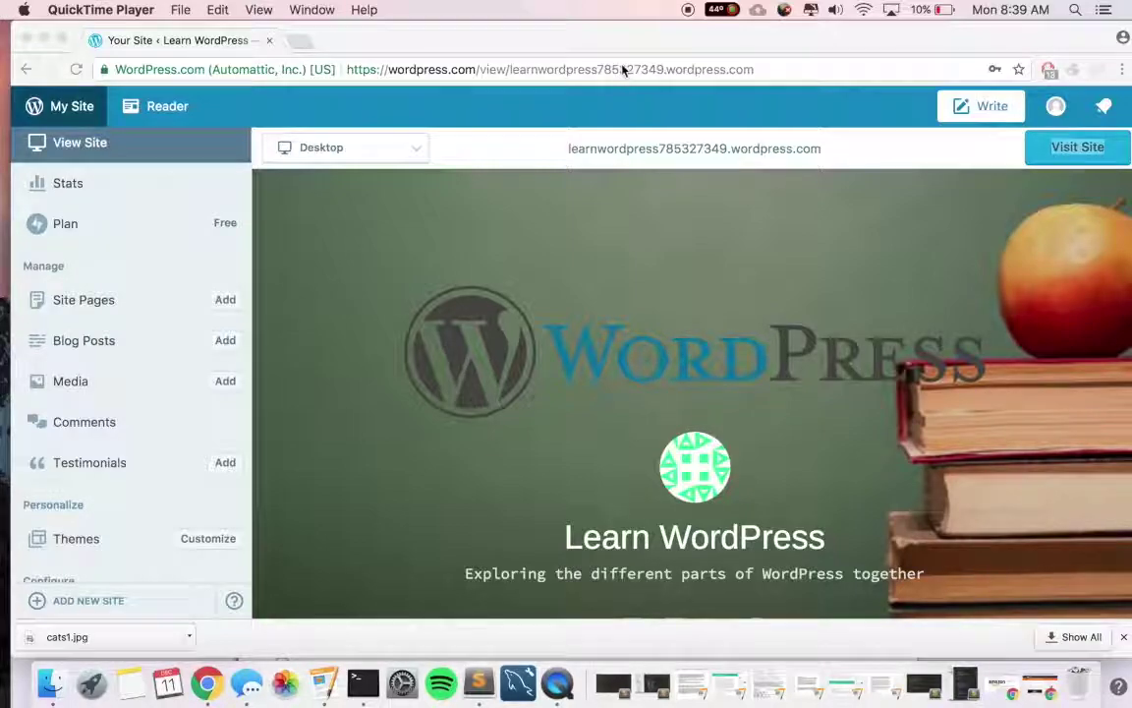
right_click(559, 690)
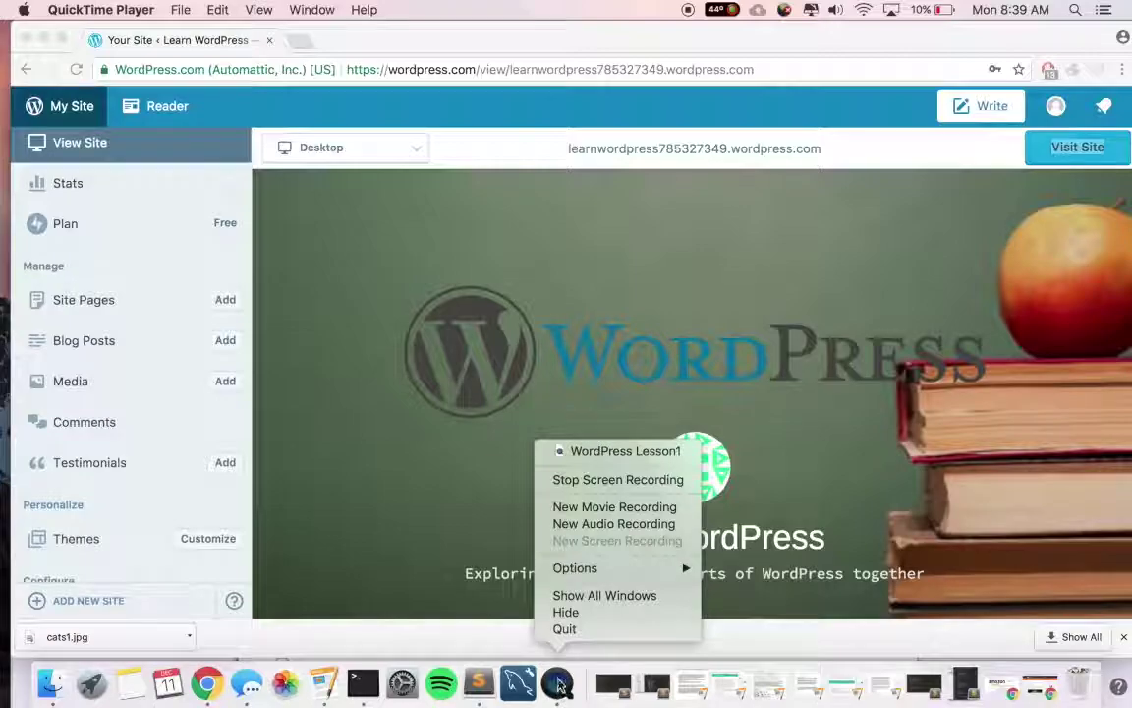